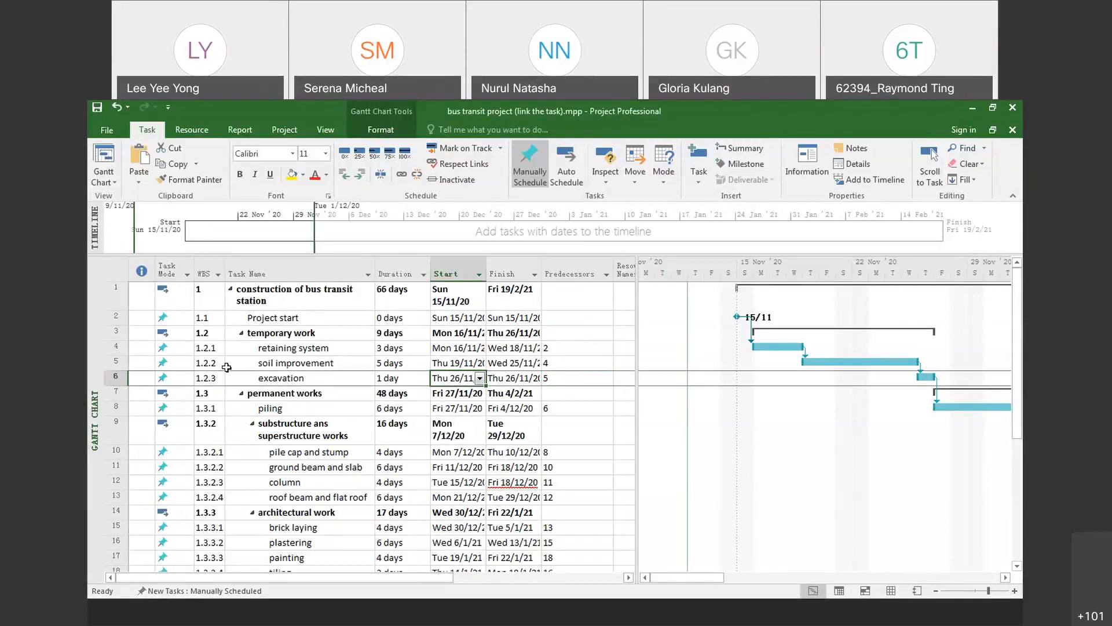
Step: Review the task list down to project finish and compare the task modes of the subtasks and summary tasks
mouse_move(187, 281)
click(370, 430)
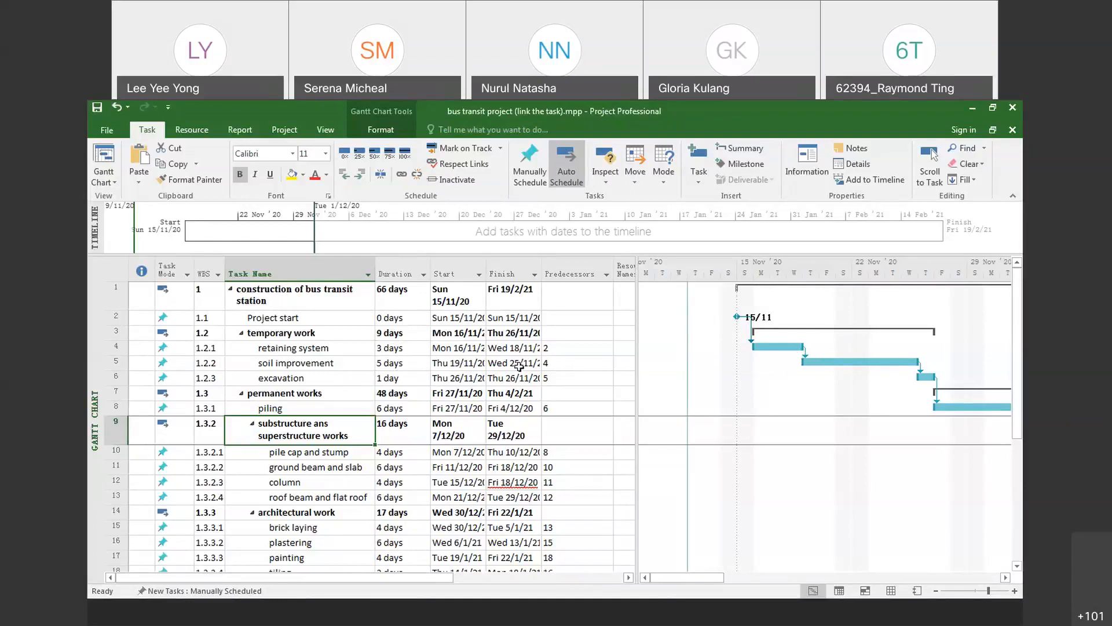
click(310, 329)
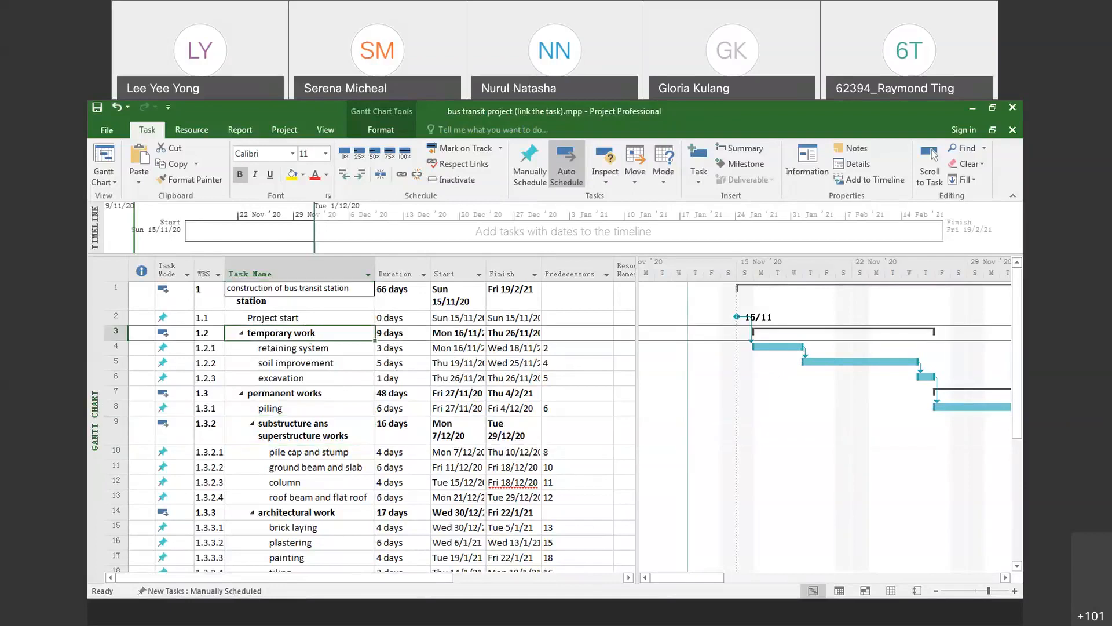
drag(293, 300, 302, 368)
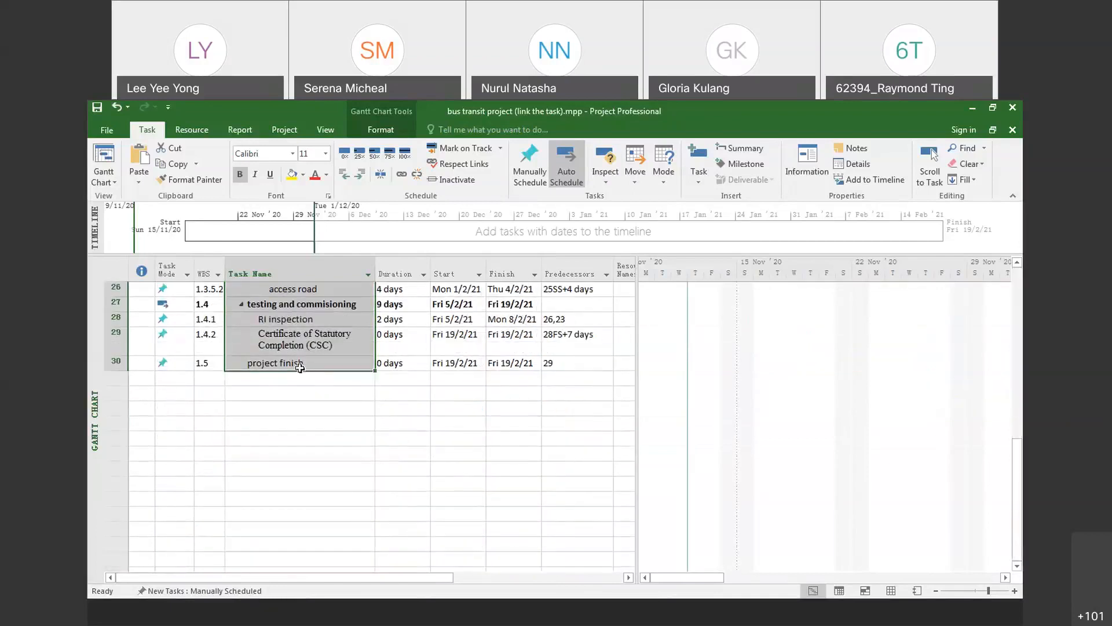
scroll(301, 367, up, 3)
scroll(417, 468, up, 6)
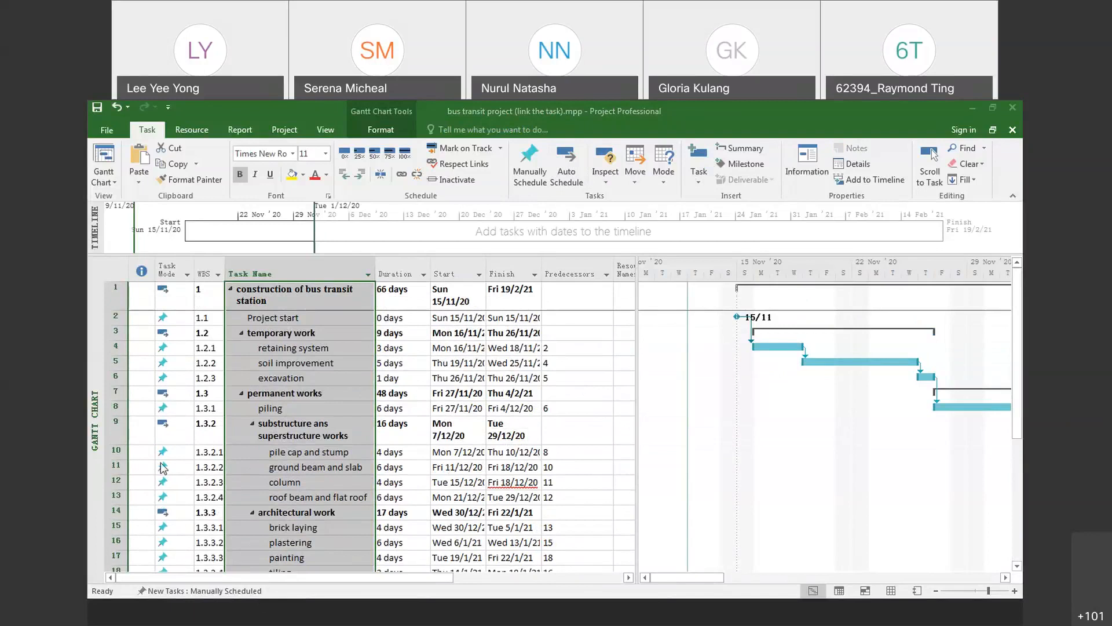
click(168, 482)
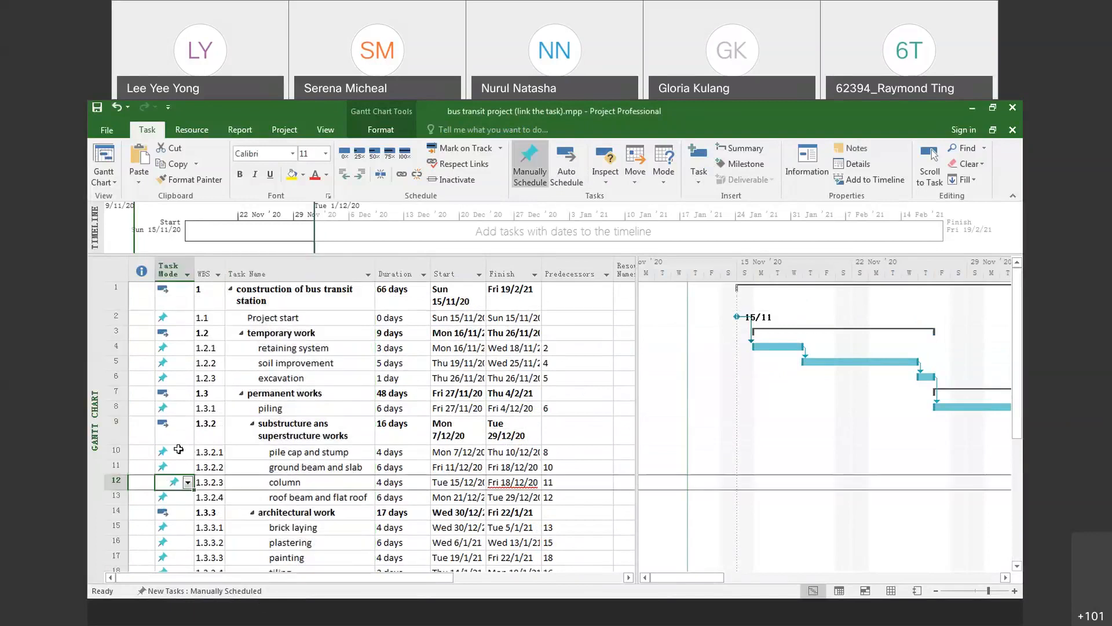
click(173, 431)
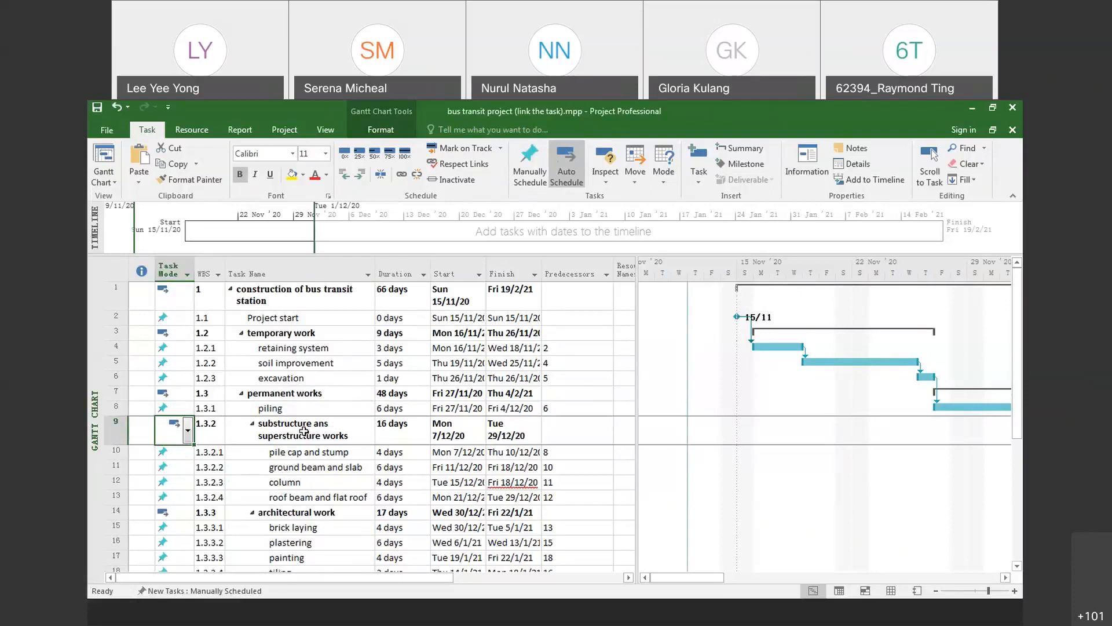
click(360, 436)
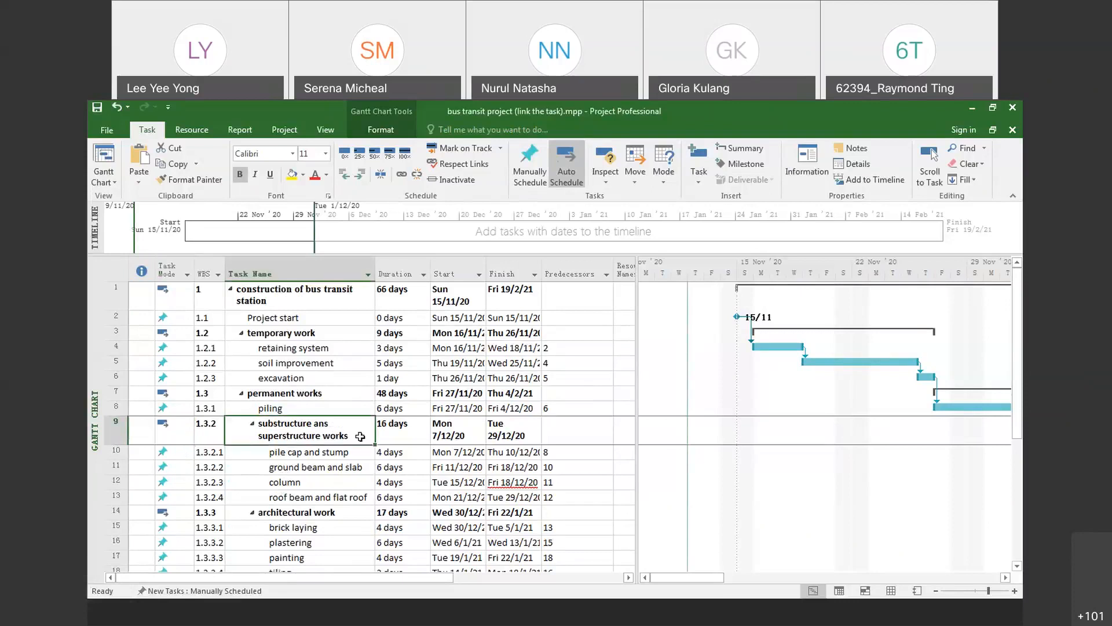
Step: Try a duration of 5 days for the pile cap and stump task, and return it to 4 days
click(389, 452)
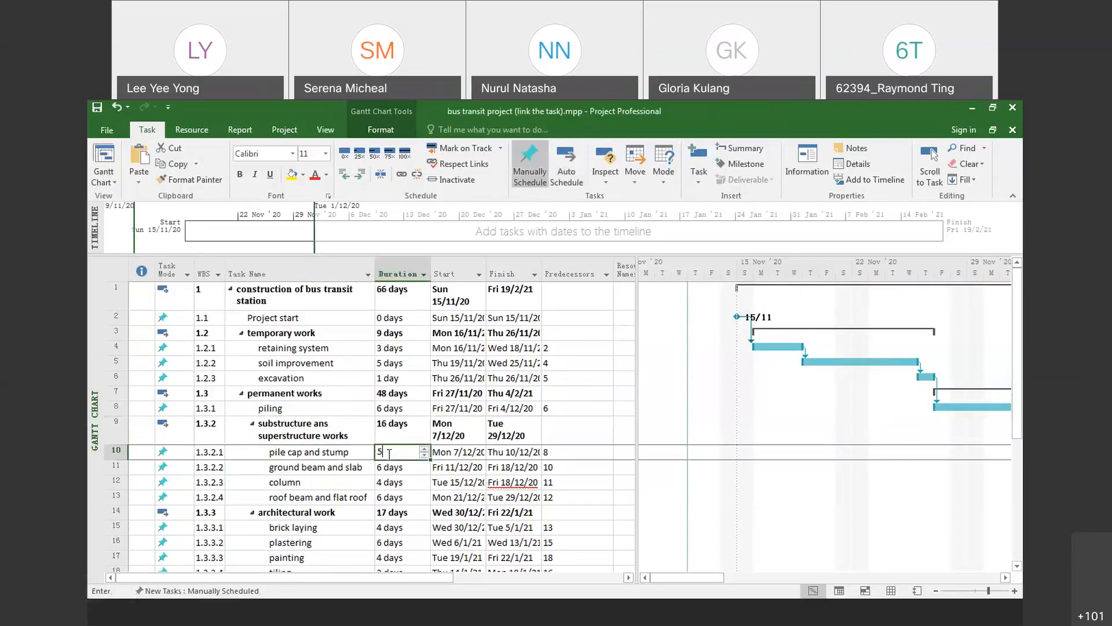
text(5)
key(Return)
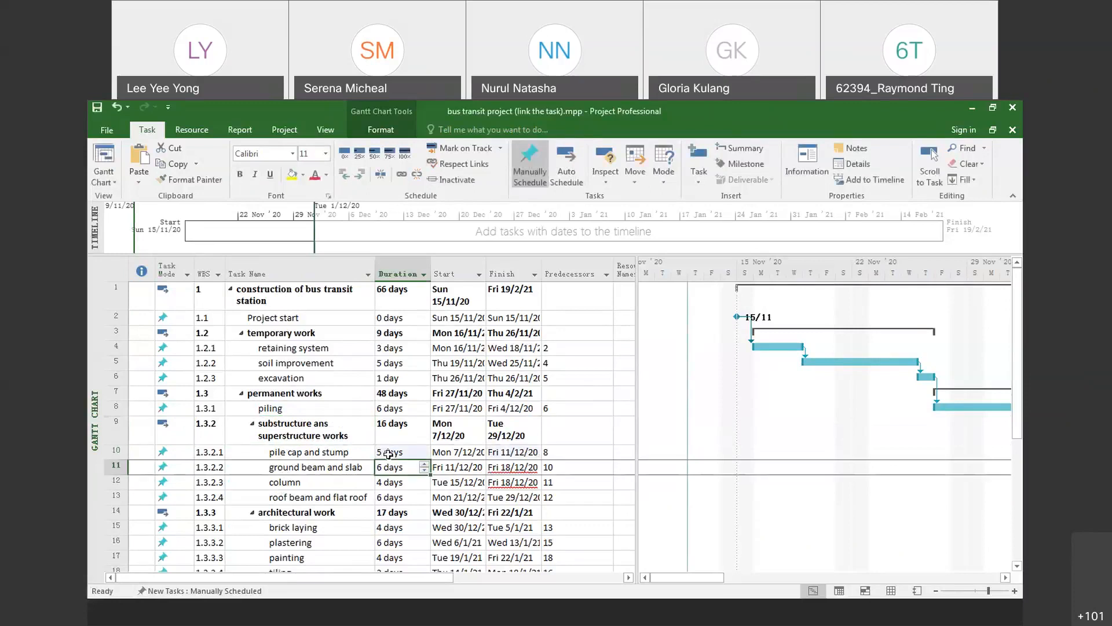
click(388, 452)
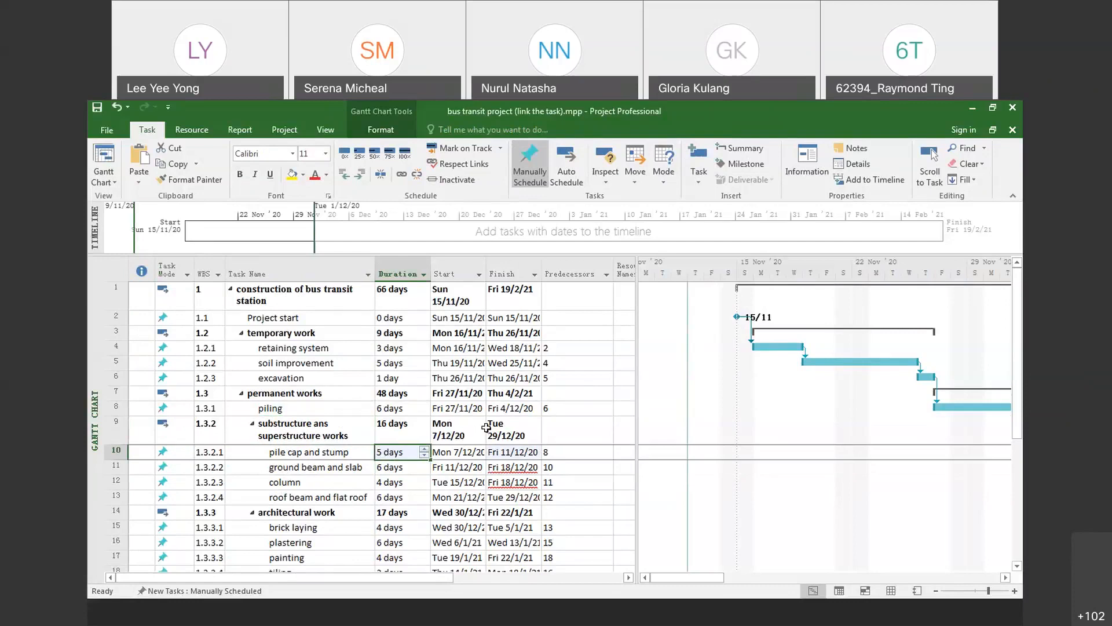
text(4)
key(Return)
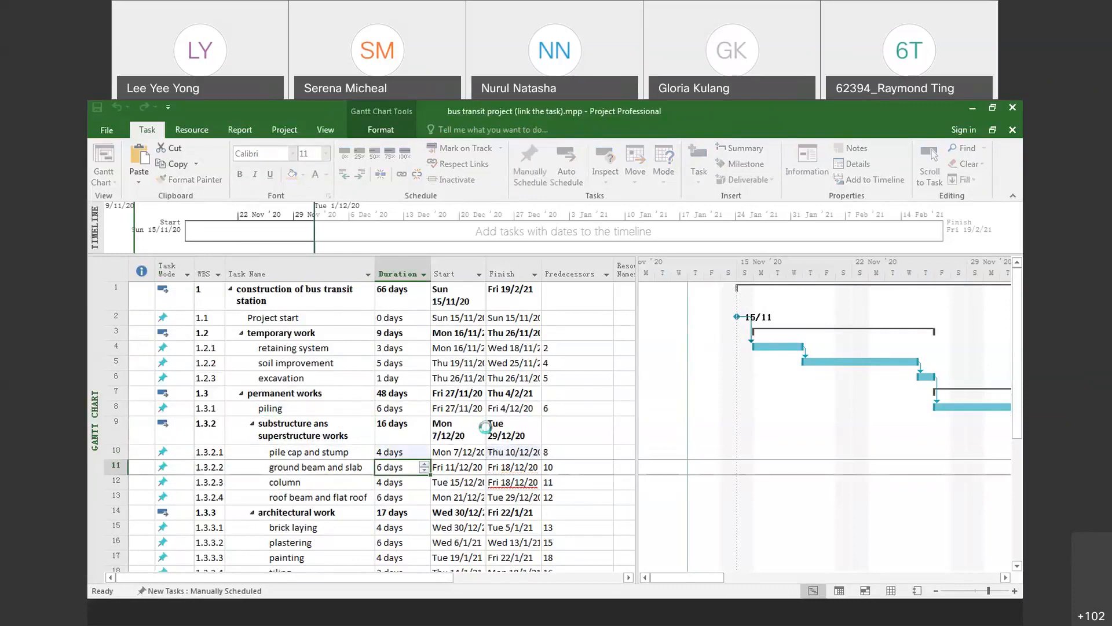
Step: Try a duration of 20 days for the pile cap and stump task, and undo the change
click(407, 453)
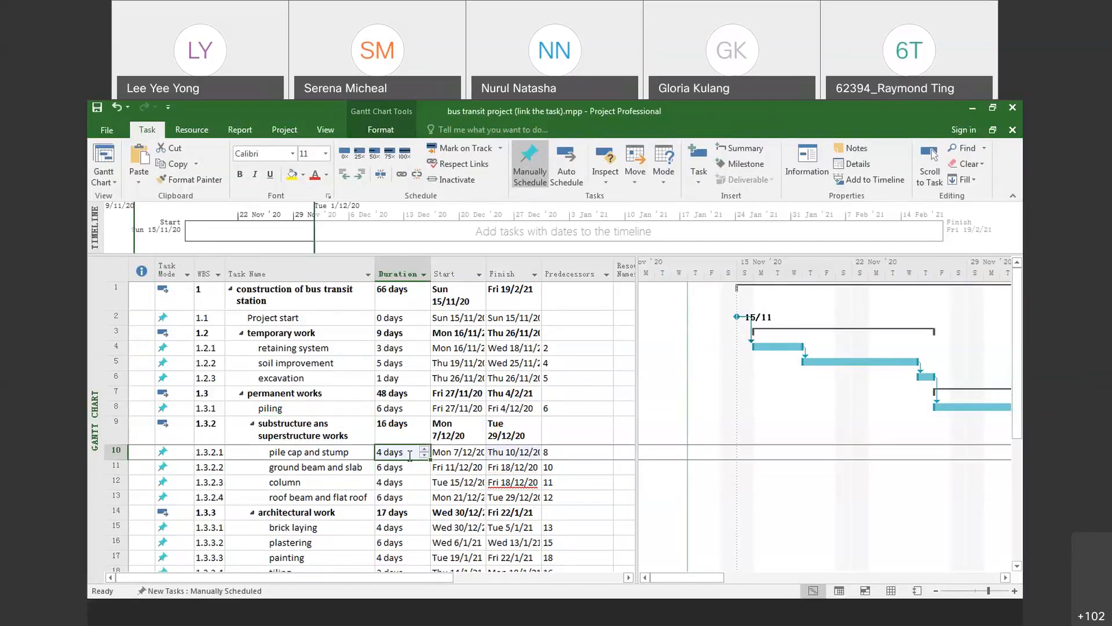
text(20)
key(BackSpace)
text(0)
key(Return)
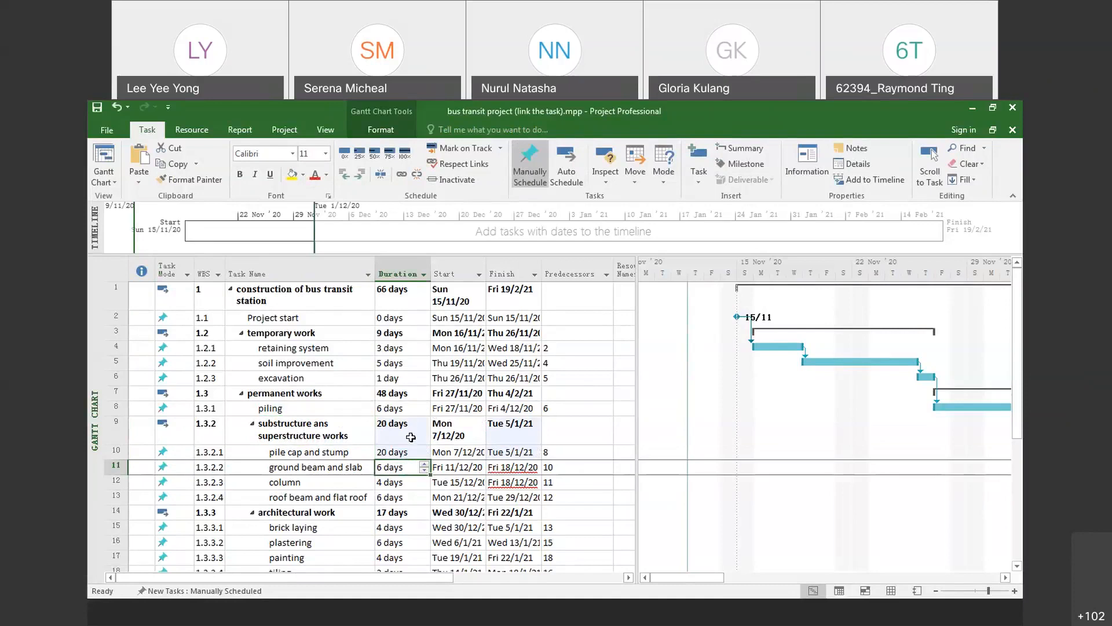
click(117, 106)
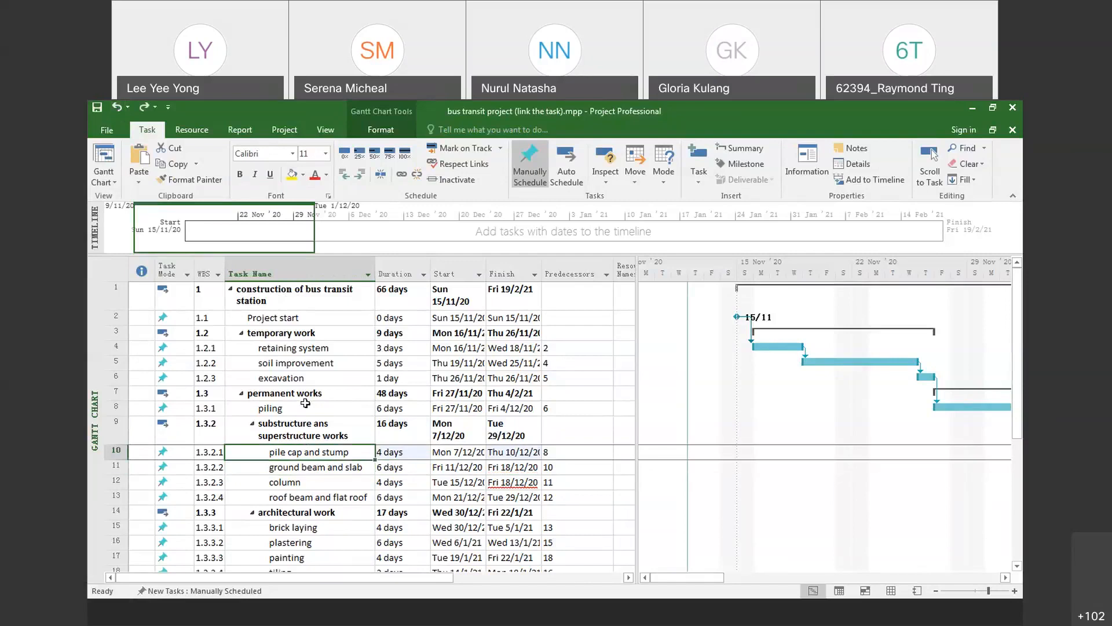
Step: Switch all tasks, from construction of bus transit station to project finish, to Auto Schedule
drag(285, 301, 307, 433)
click(256, 318)
click(259, 294)
drag(259, 293, 288, 439)
scroll(209, 397, up, 7)
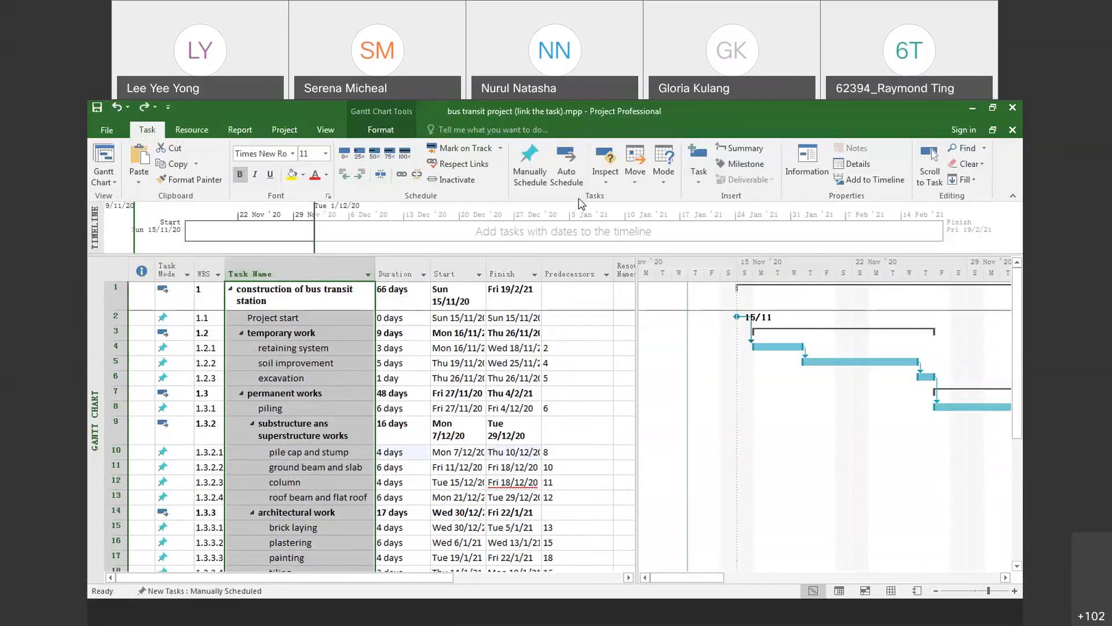
click(567, 166)
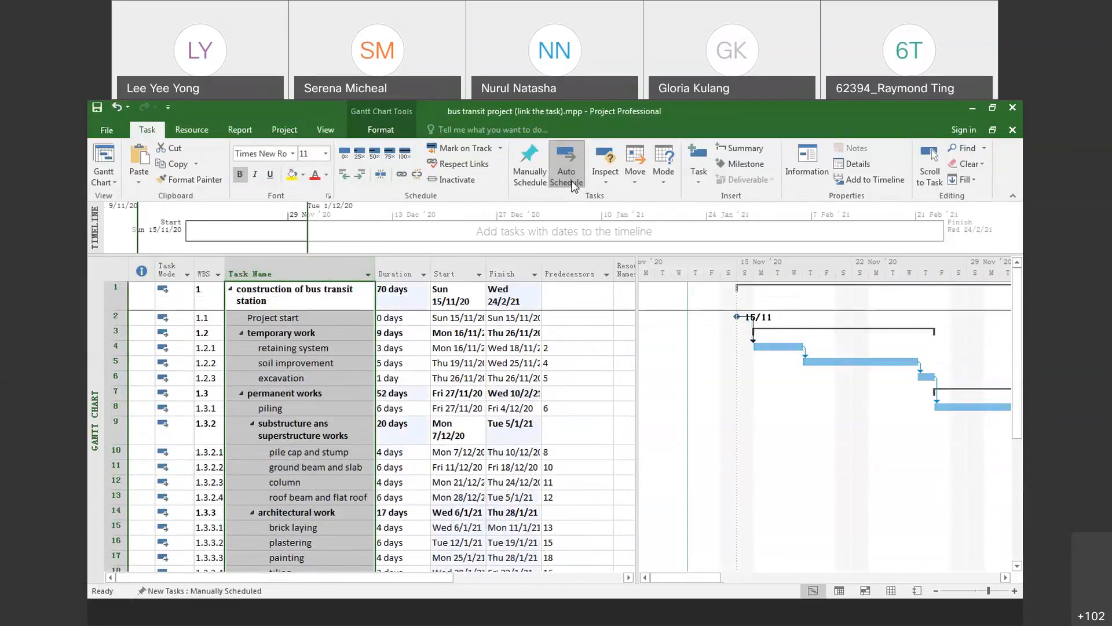
click(117, 108)
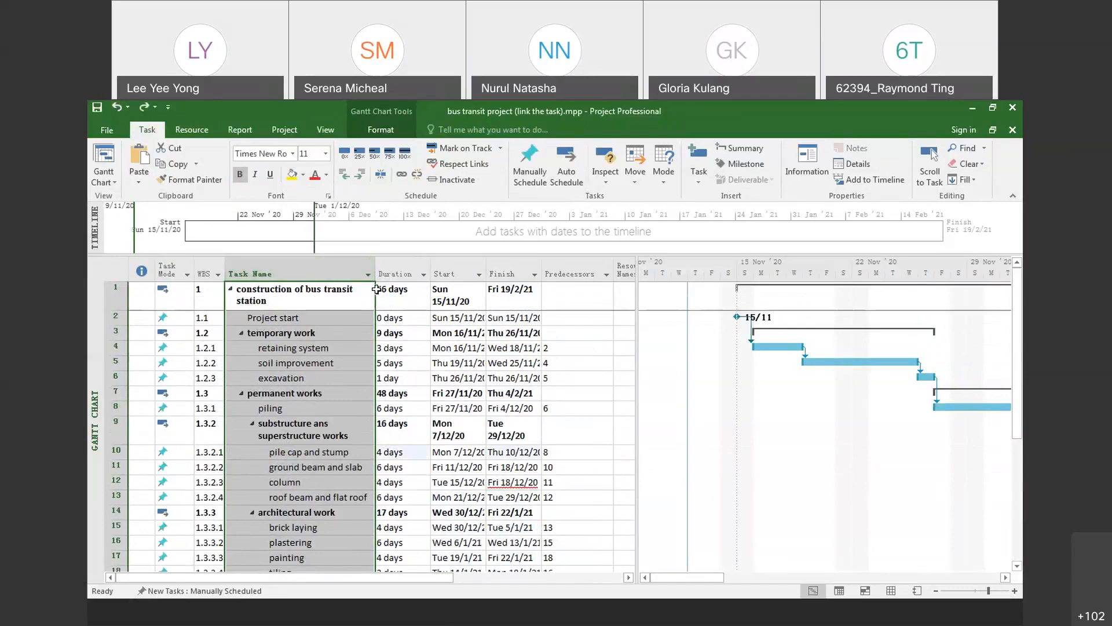
click(560, 184)
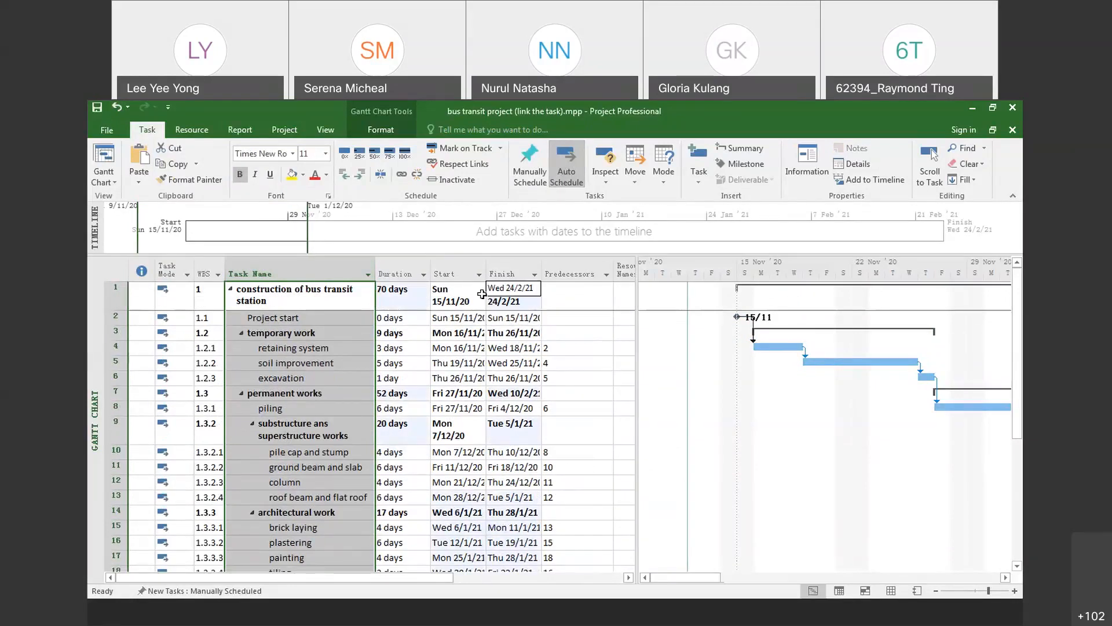
Step: Examine the task modes, durations, start and finish dates and Gantt bars throughout the auto-scheduled task list
click(361, 329)
click(342, 378)
scroll(325, 458, down, 3)
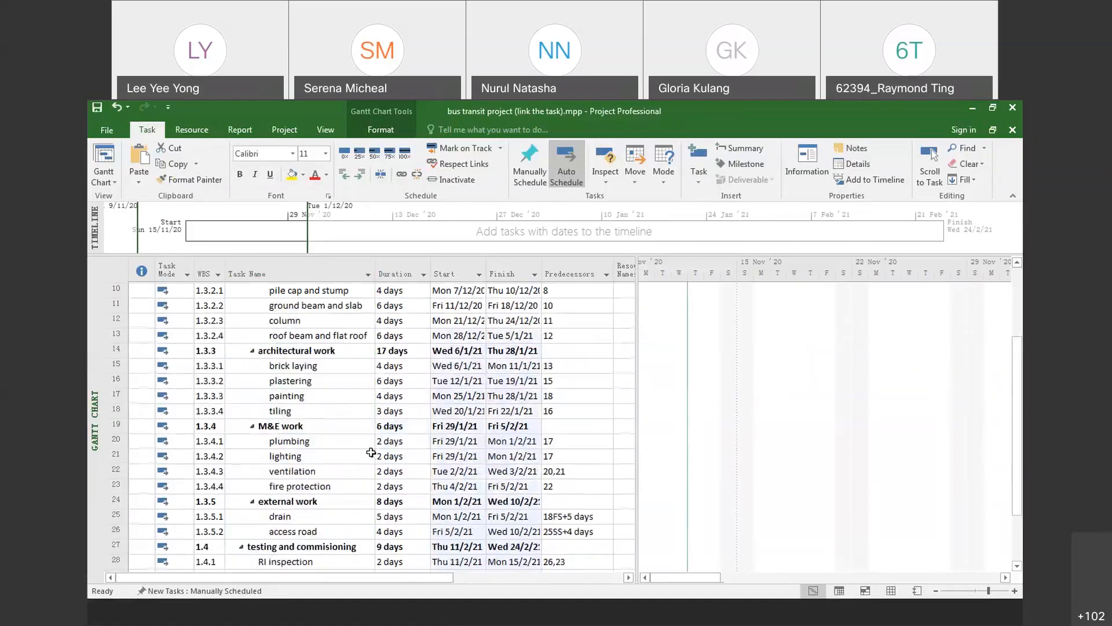
scroll(330, 468, down, 3)
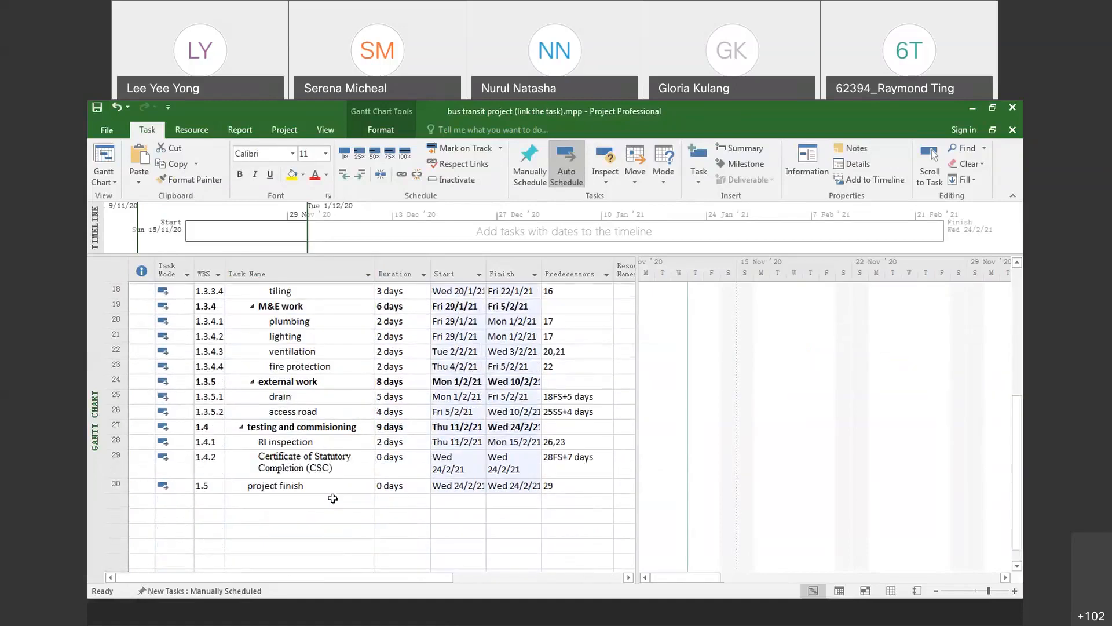
scroll(333, 498, up, 6)
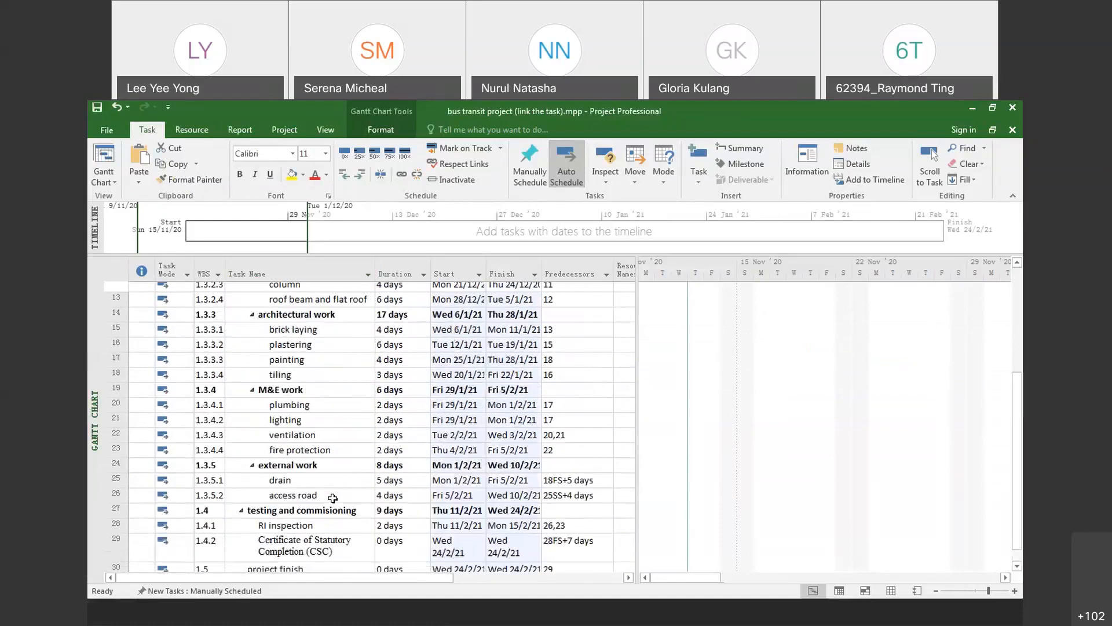
scroll(328, 492, down, 3)
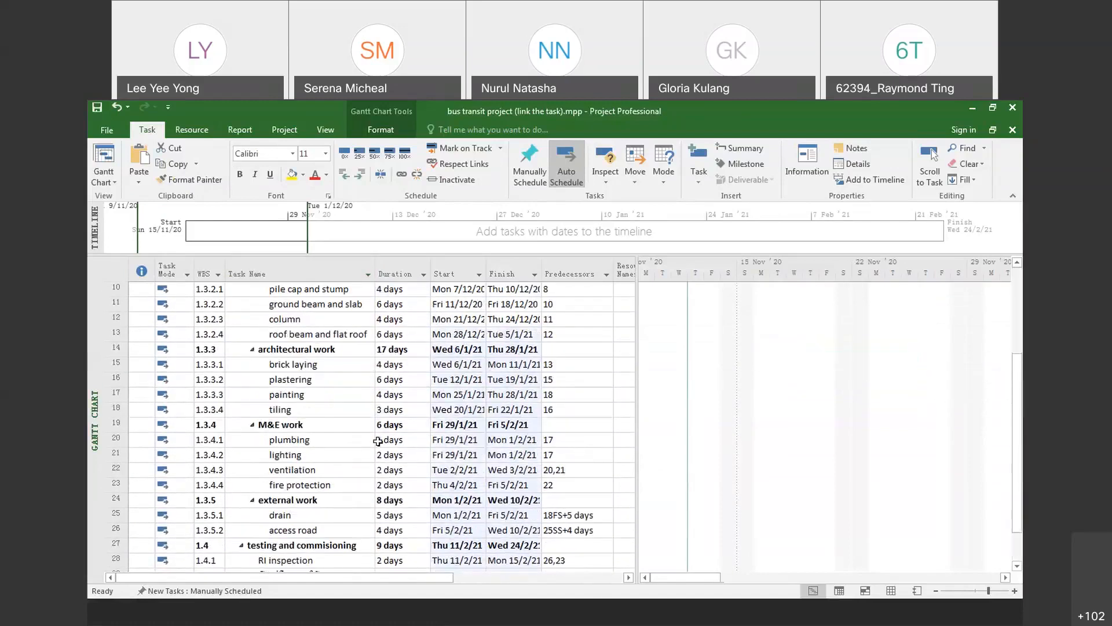
scroll(378, 442, up, 2)
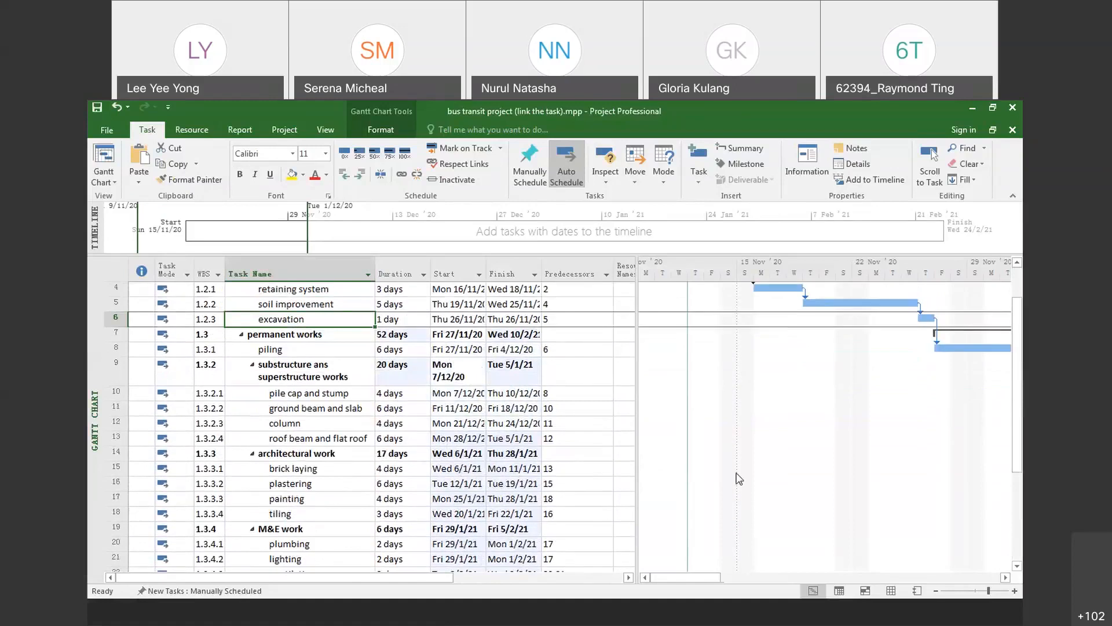
mouse_move(675, 577)
mouse_down()
mouse_move(929, 578)
mouse_move(664, 576)
mouse_up()
scroll(405, 470, up, 1)
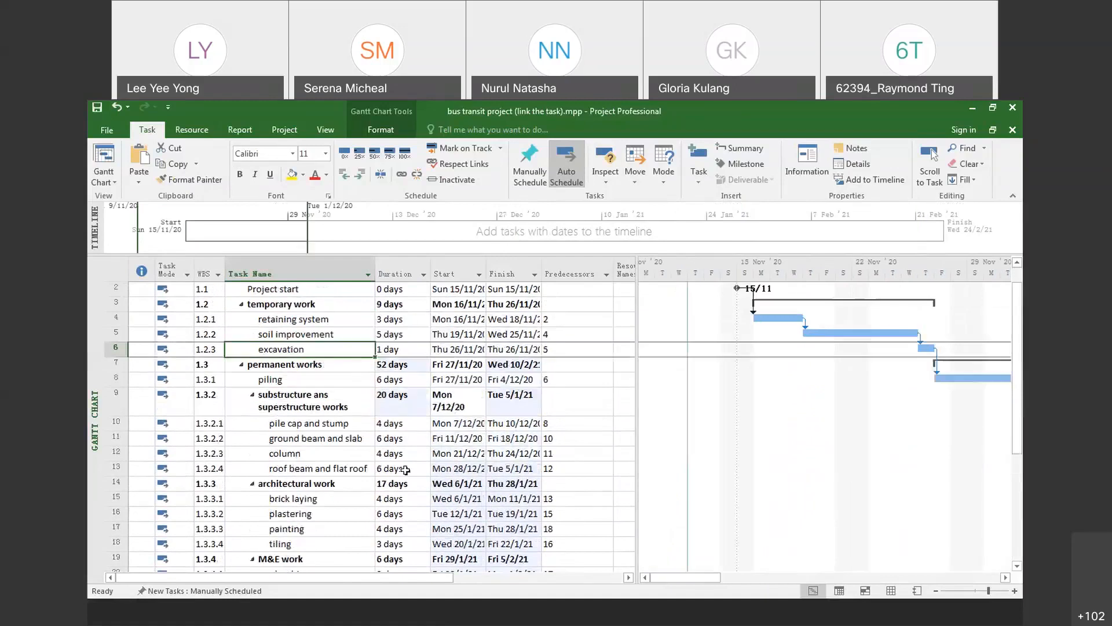
scroll(405, 471, down, 8)
scroll(405, 471, up, 9)
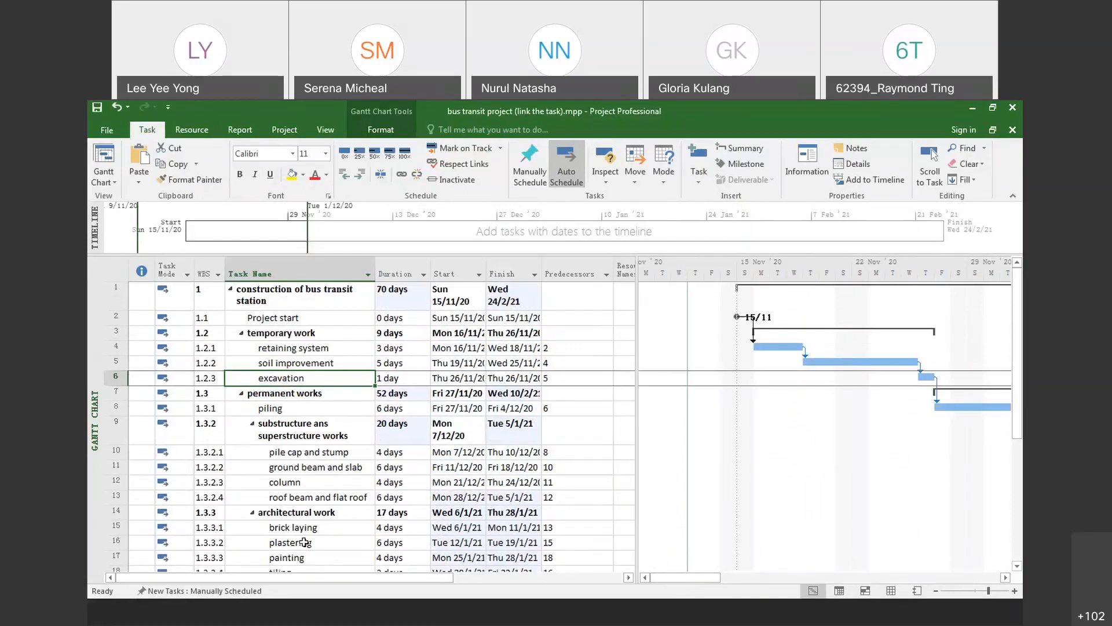
scroll(292, 407, down, 7)
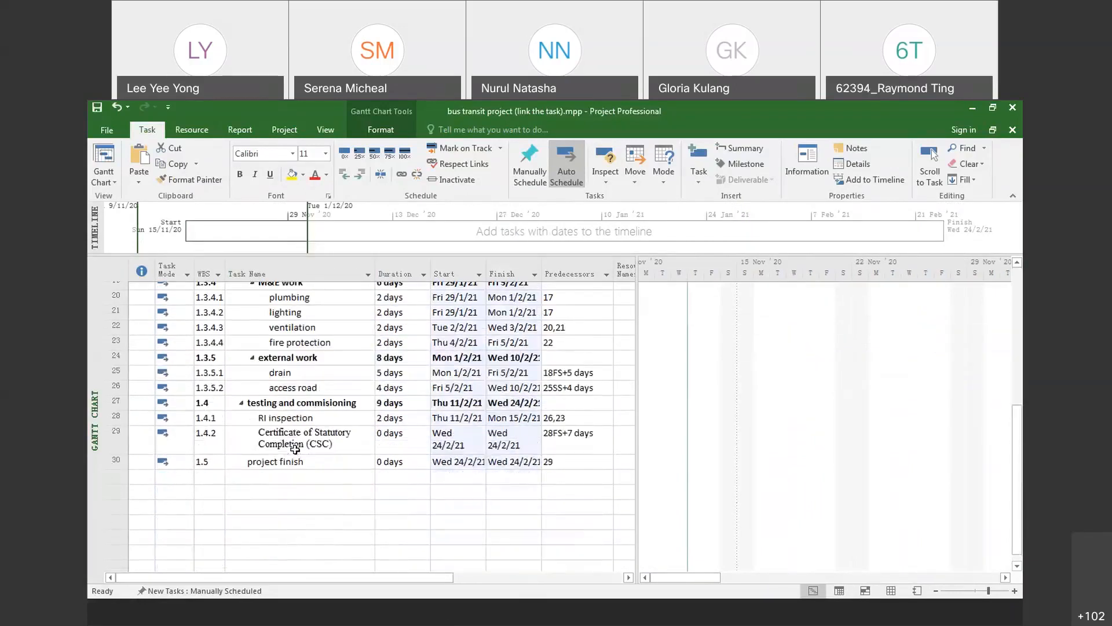
Step: Select the project finish task and view its predecessors in Task Information
click(295, 423)
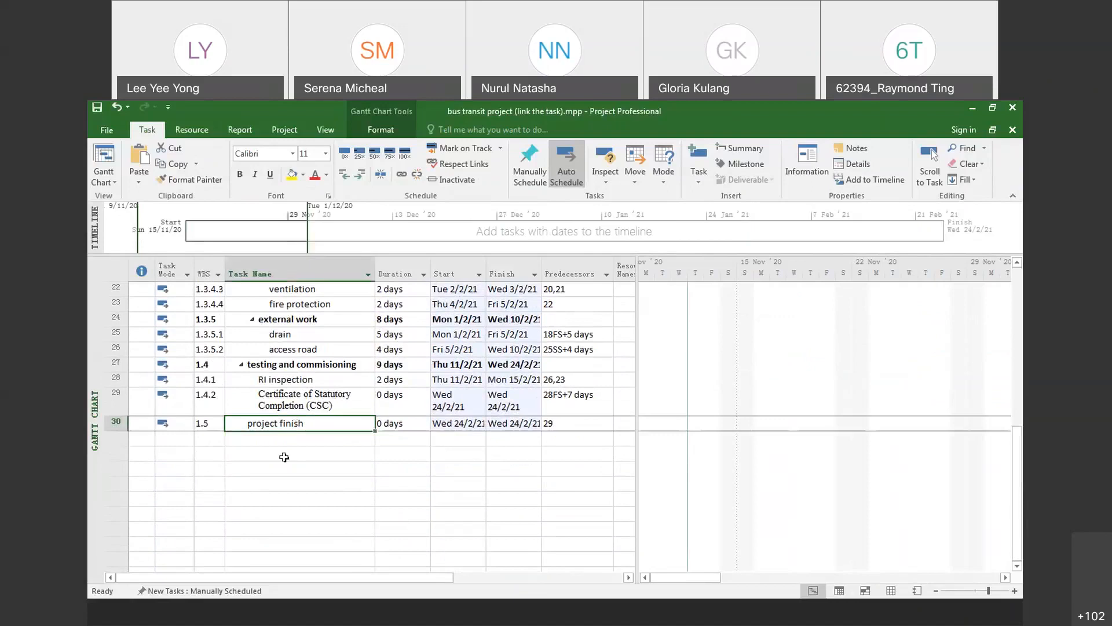
click(289, 444)
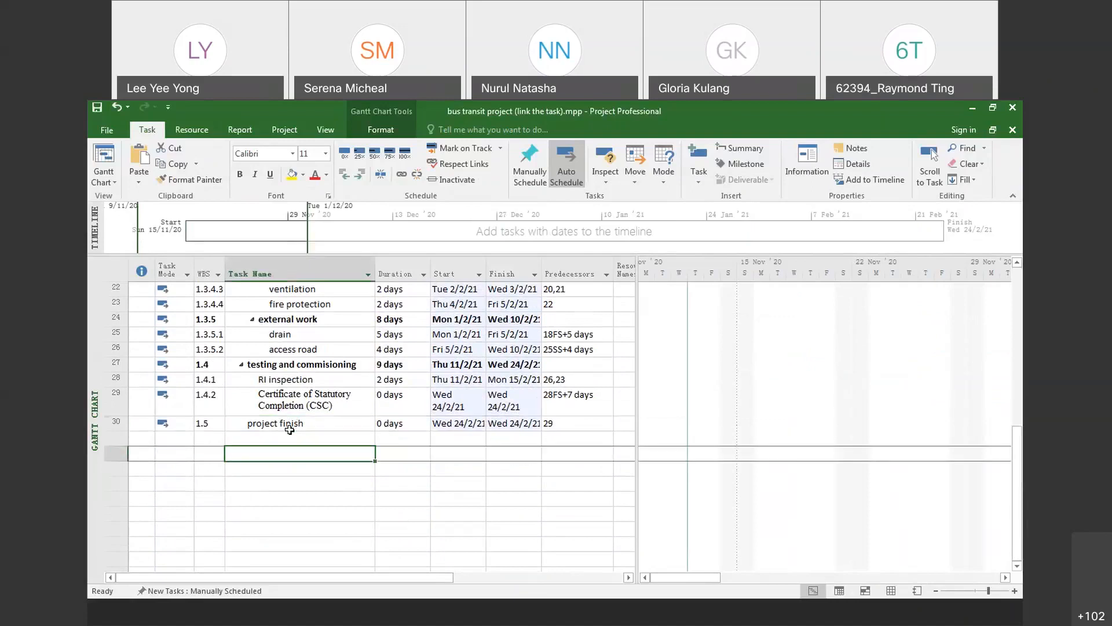
click(289, 424)
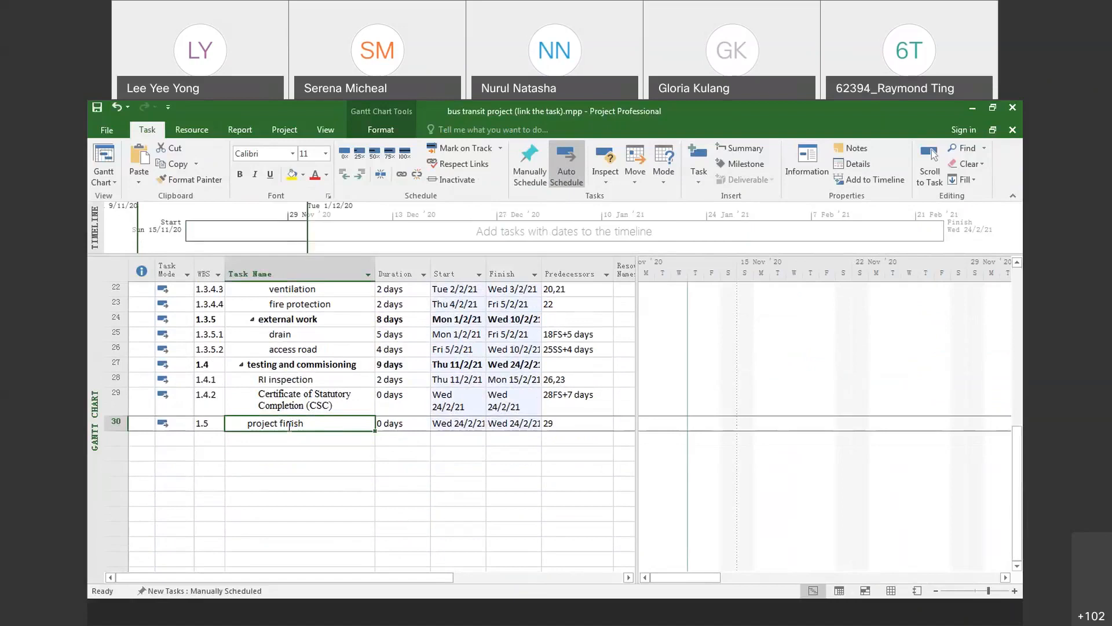
double_click(289, 424)
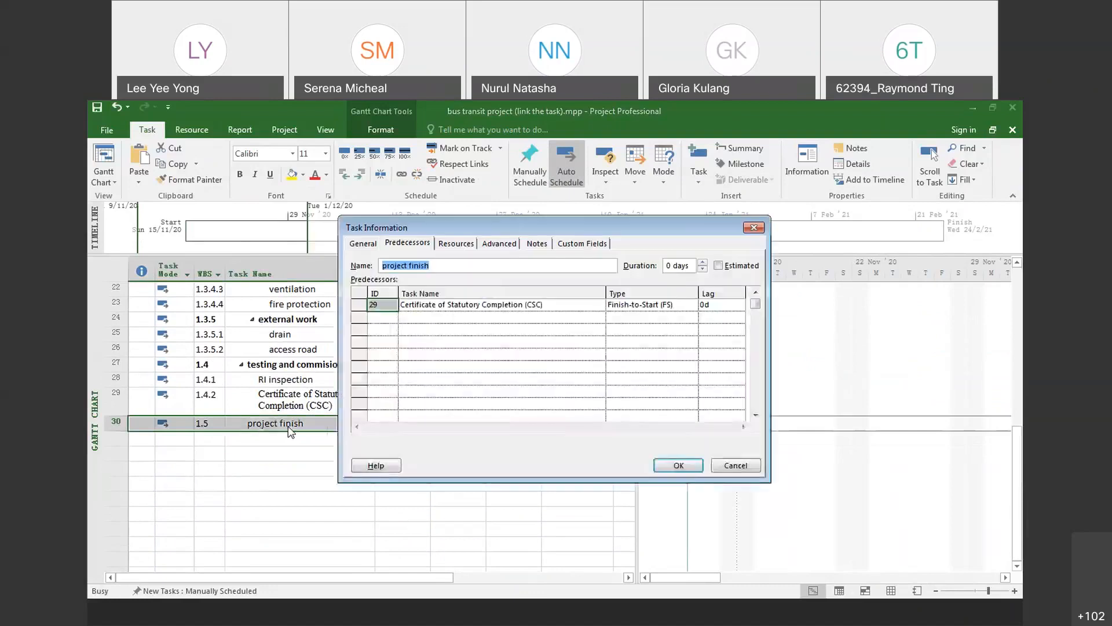
click(754, 228)
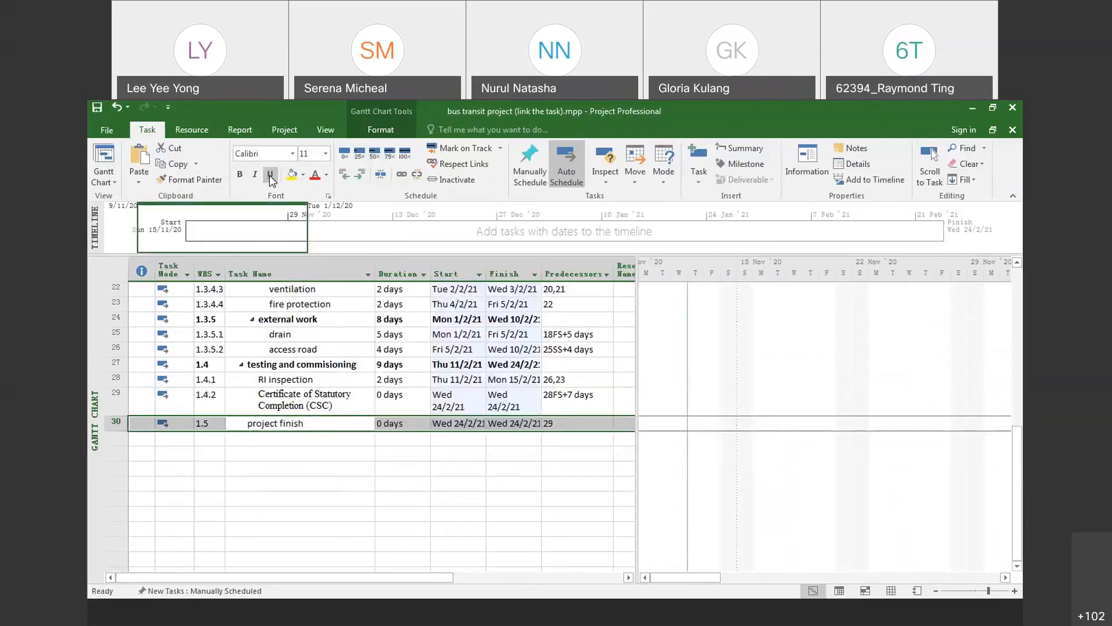
Step: Set the deadline of the project finish task to Sun 28/2/21 in its advanced task information
click(809, 184)
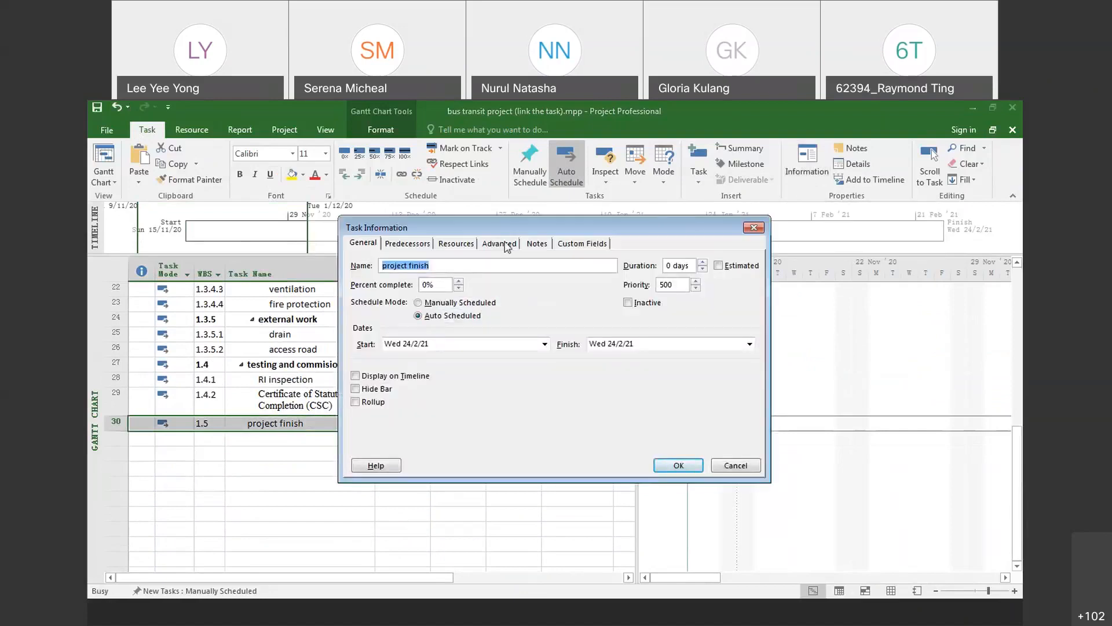
click(506, 246)
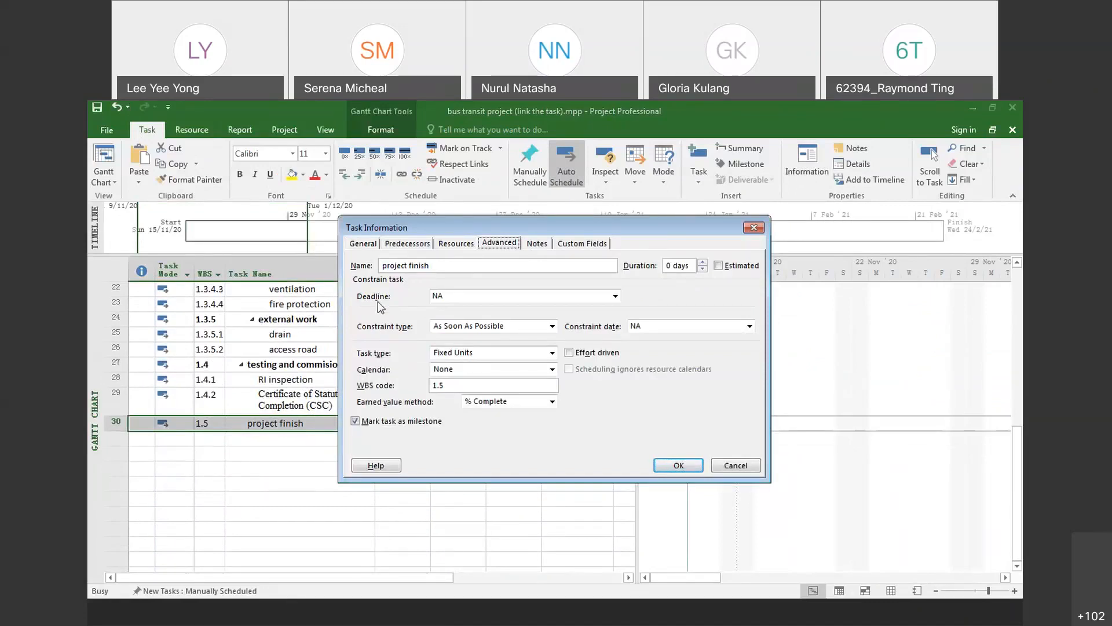
click(615, 298)
click(613, 312)
click(613, 312)
click(613, 312)
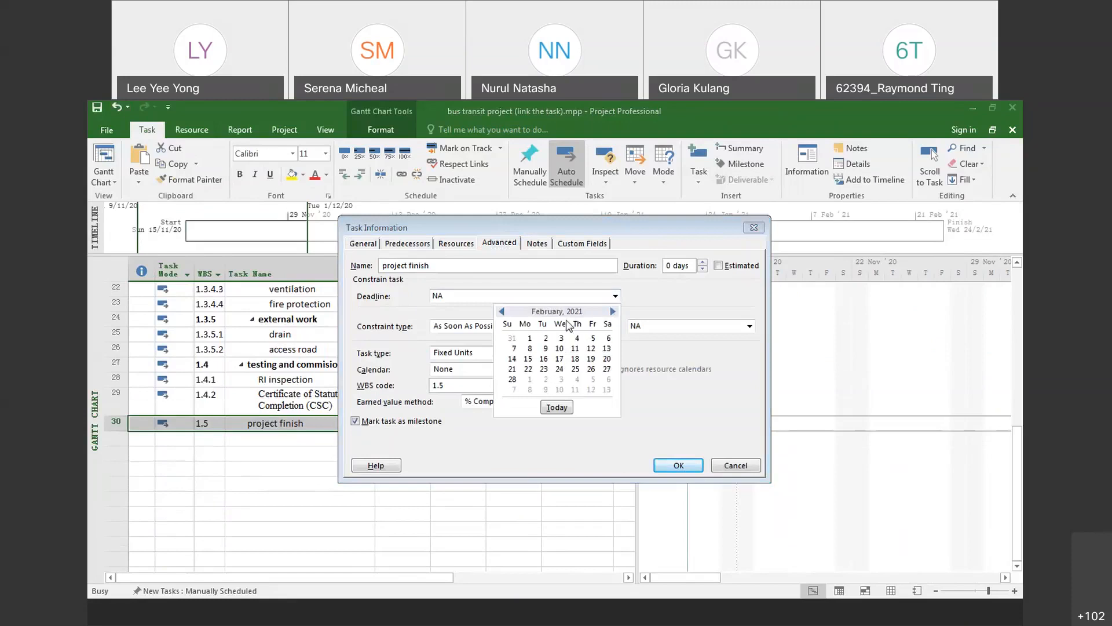
click(512, 380)
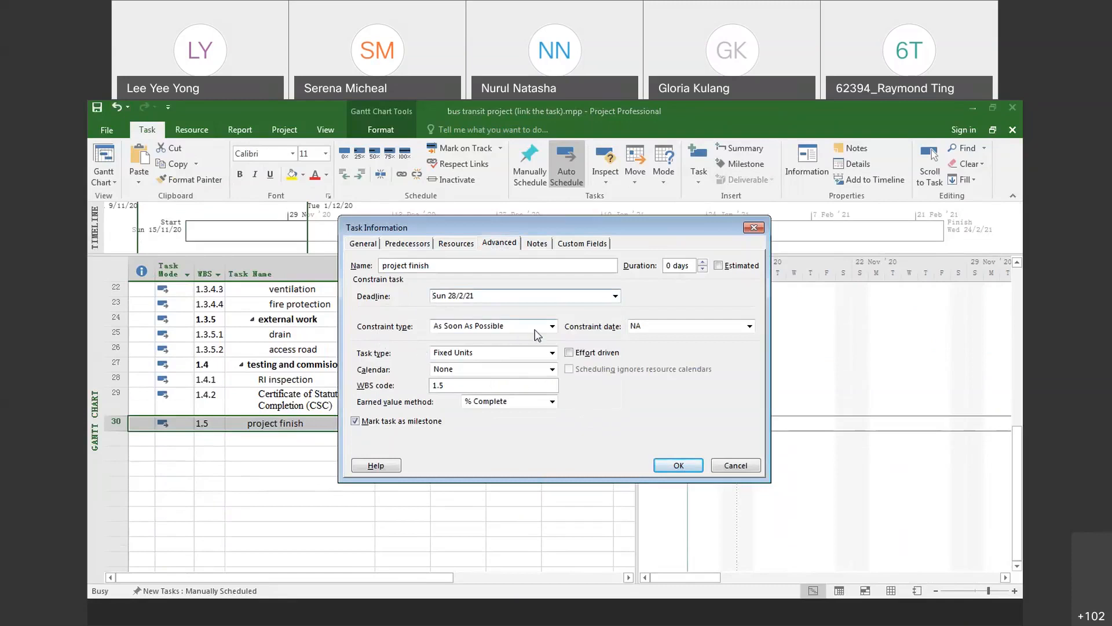
Step: Review the constraint types for project finish, keep As Soon As Possible, and accept the task information
click(552, 327)
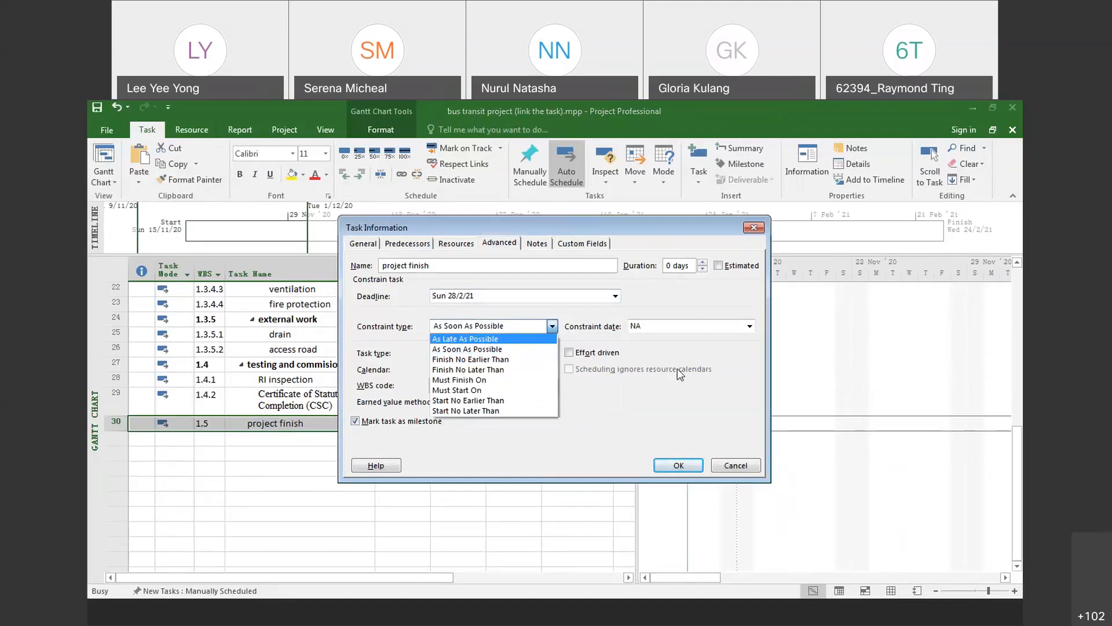
click(479, 331)
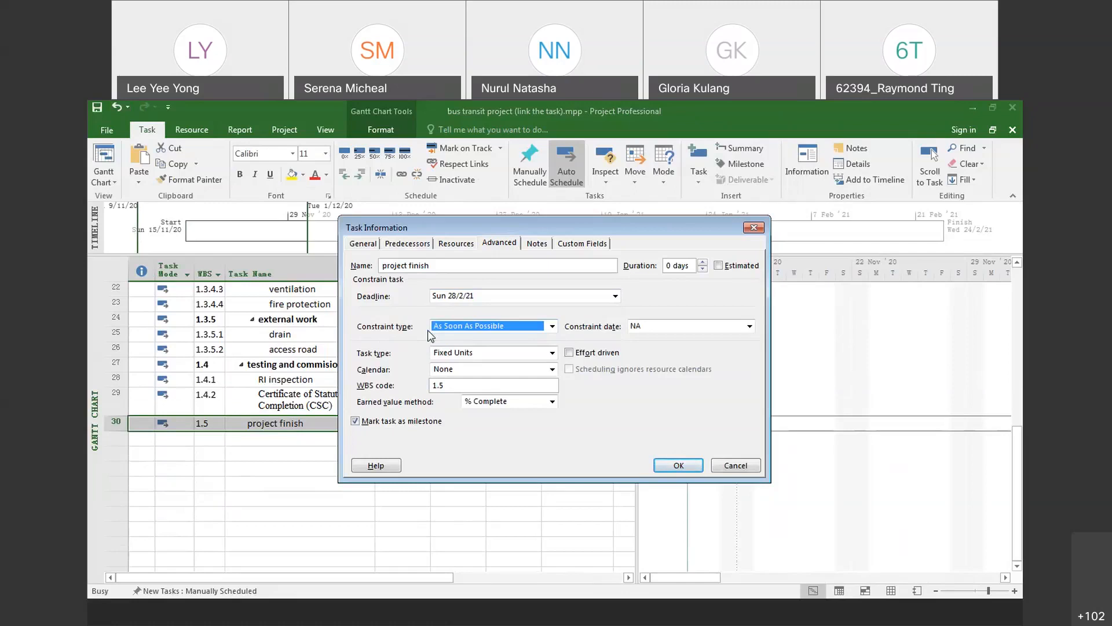
click(552, 326)
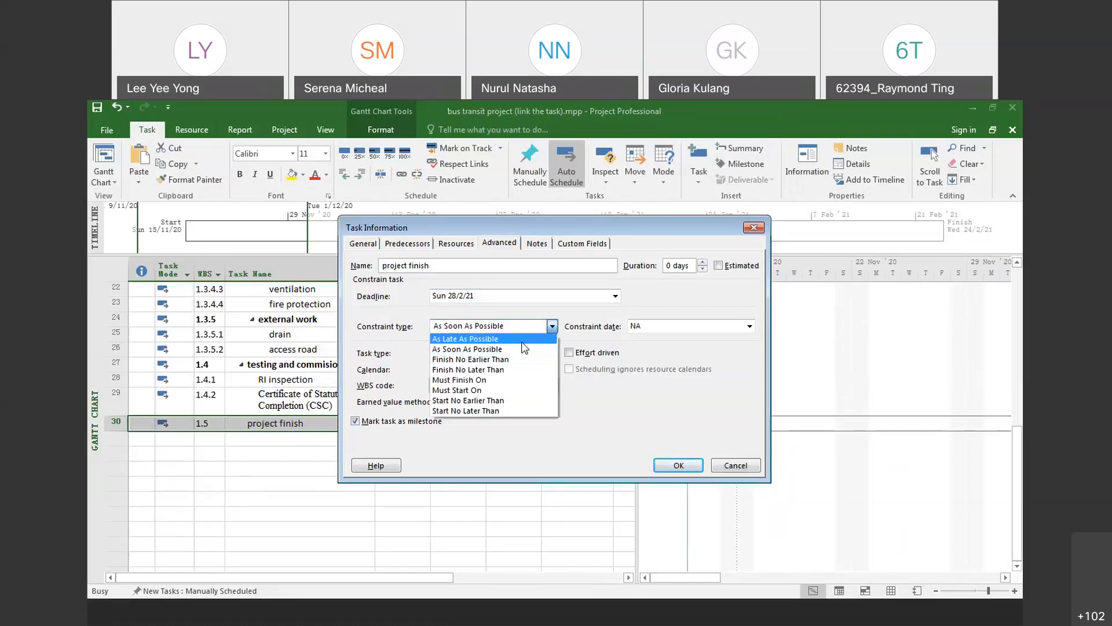
click(552, 326)
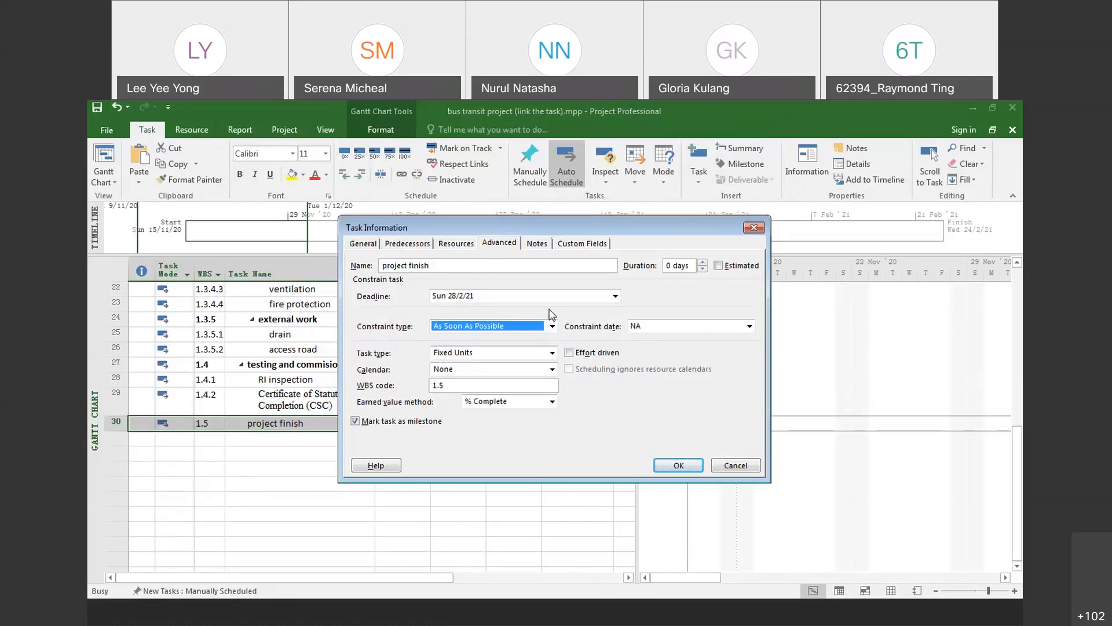
click(552, 326)
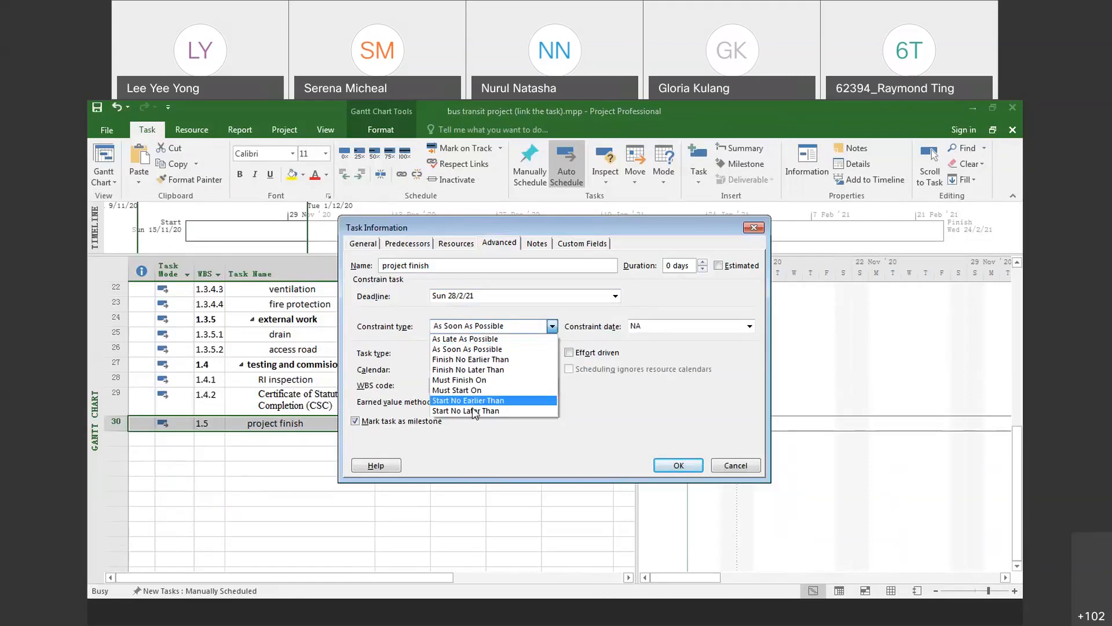
click(552, 326)
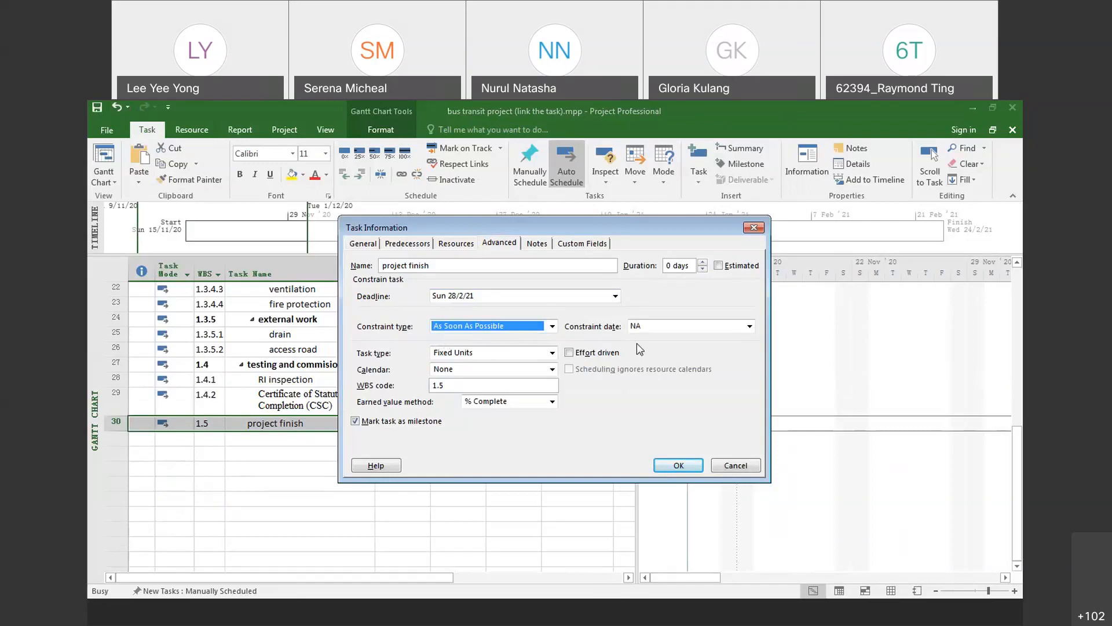
click(673, 466)
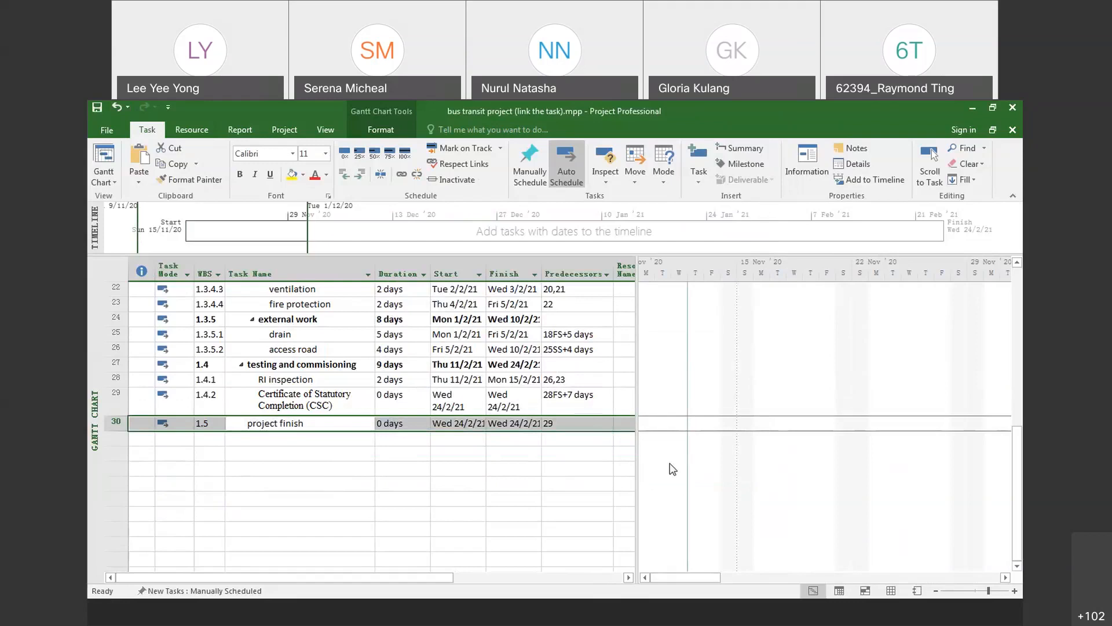
Step: View the project finish milestone and its deadline marker at the end of the Gantt chart
drag(714, 577, 984, 577)
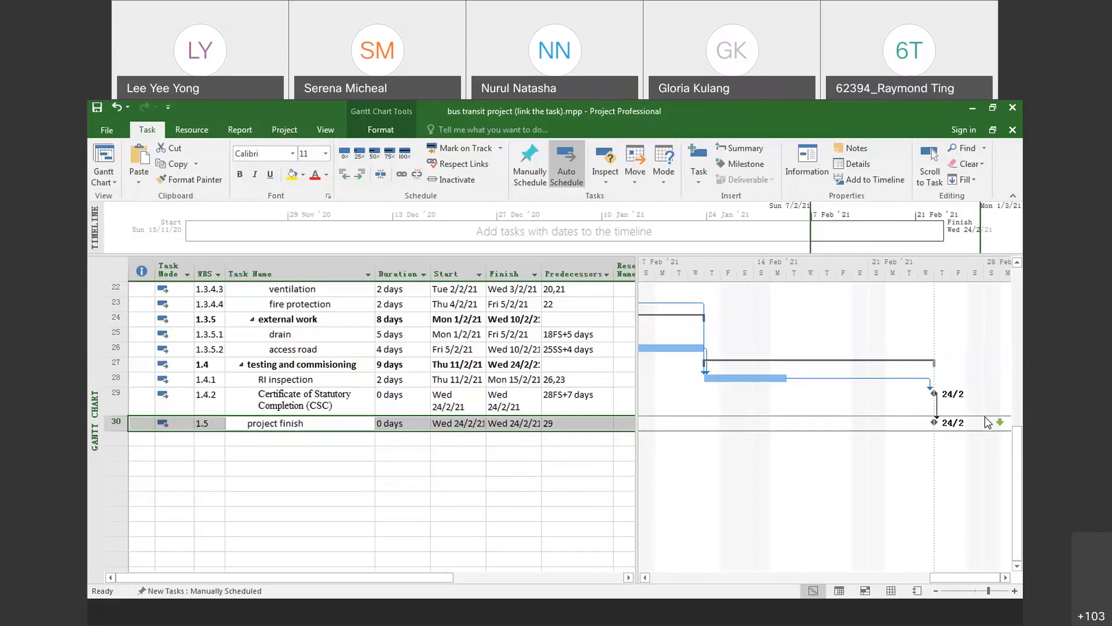
click(457, 468)
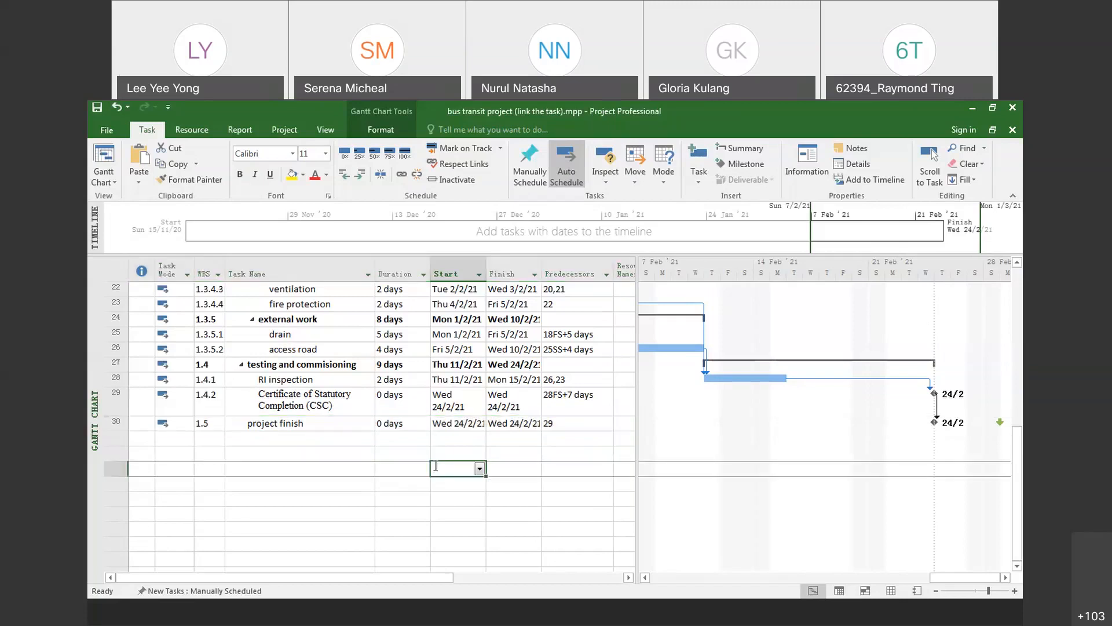
click(318, 443)
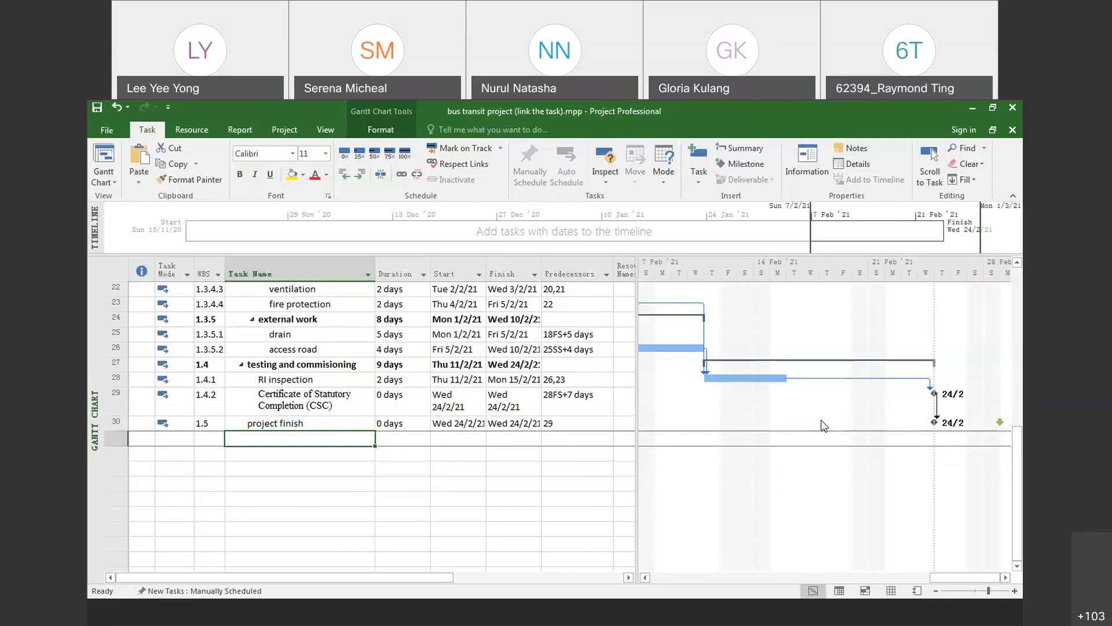
Step: Examine the linked task list and its Gantt bars from project start onward
scroll(547, 477, up, 7)
scroll(547, 477, up, 1)
scroll(573, 464, down, 3)
scroll(591, 458, up, 4)
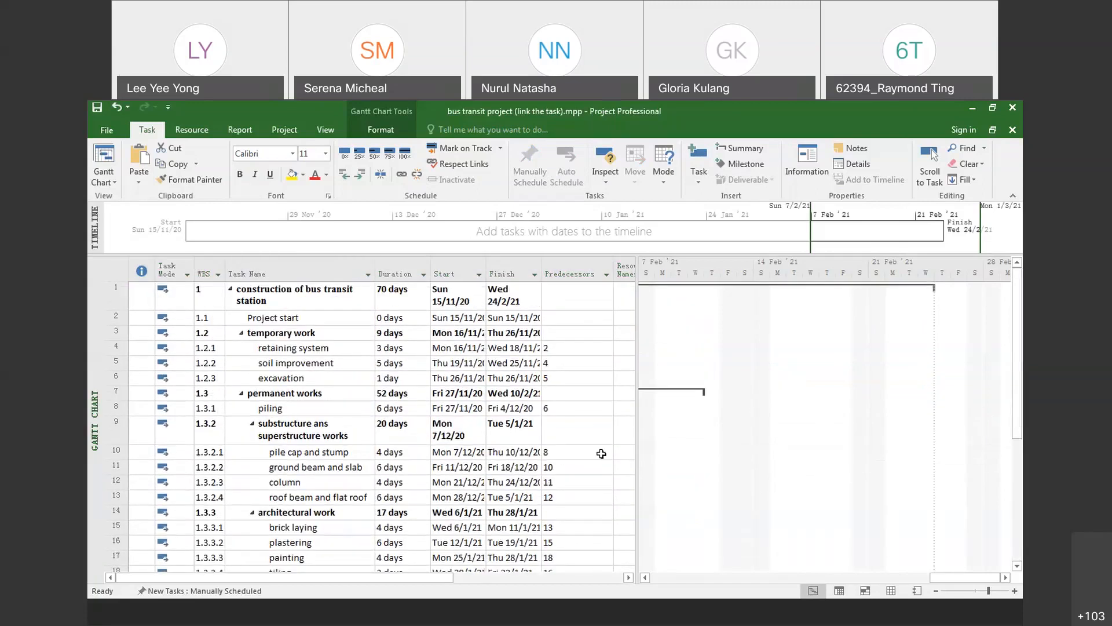
drag(887, 576, 667, 589)
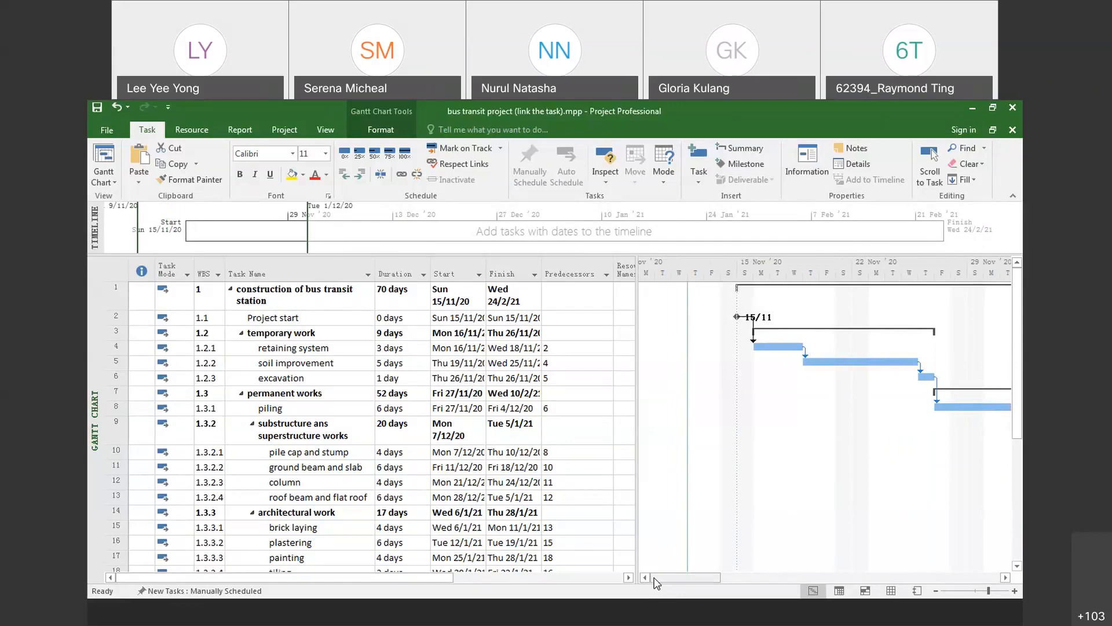
mouse_move(659, 582)
mouse_down()
mouse_move(914, 585)
mouse_move(639, 580)
mouse_move(944, 573)
mouse_move(678, 578)
mouse_up()
scroll(675, 429, down, 3)
scroll(675, 429, up, 2)
scroll(678, 436, up, 1)
Step: Narrow the task table so it ends at the Predecessors column and save the project
drag(602, 264, 603, 265)
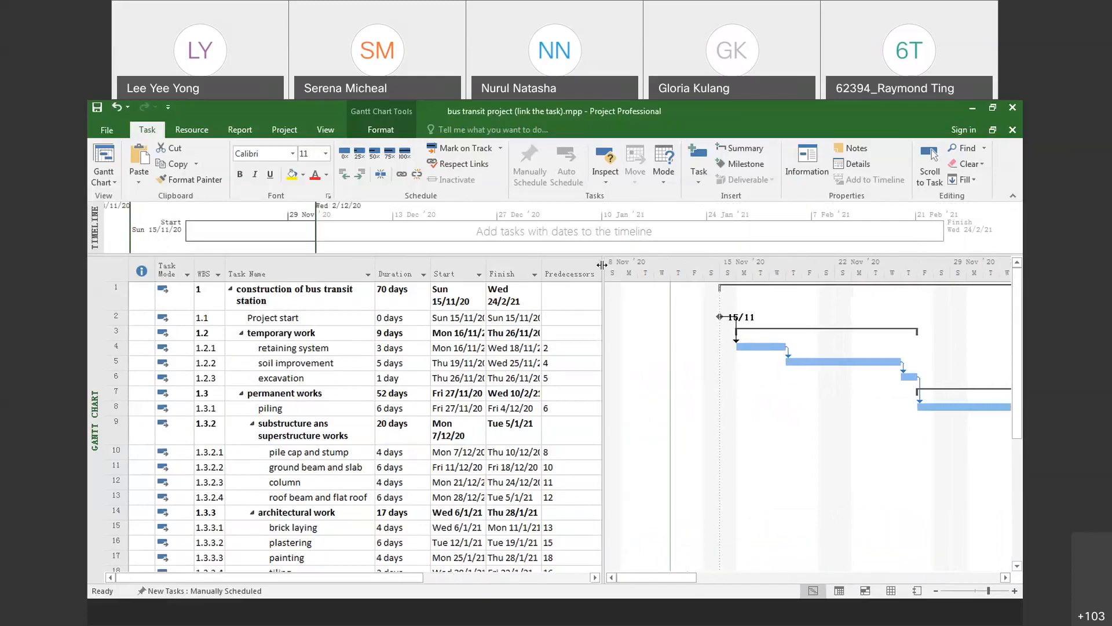
drag(603, 265, 619, 272)
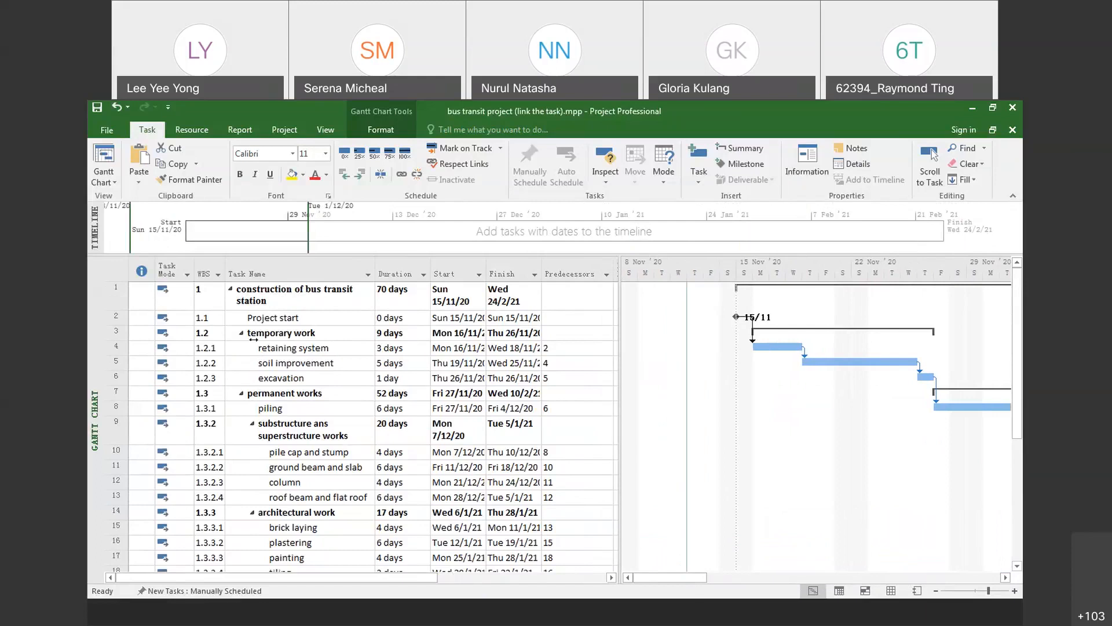
click(94, 110)
scroll(627, 355, down, 4)
scroll(630, 355, up, 4)
Step: Switch the Gantt chart's table to Cost and show the list from the first task
click(323, 131)
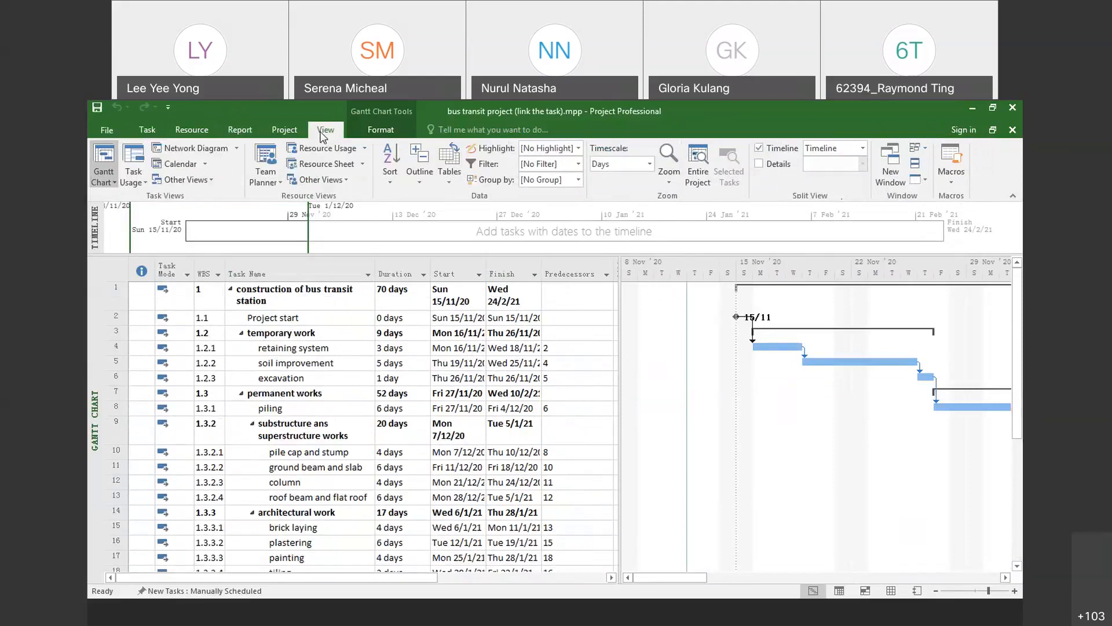
click(447, 182)
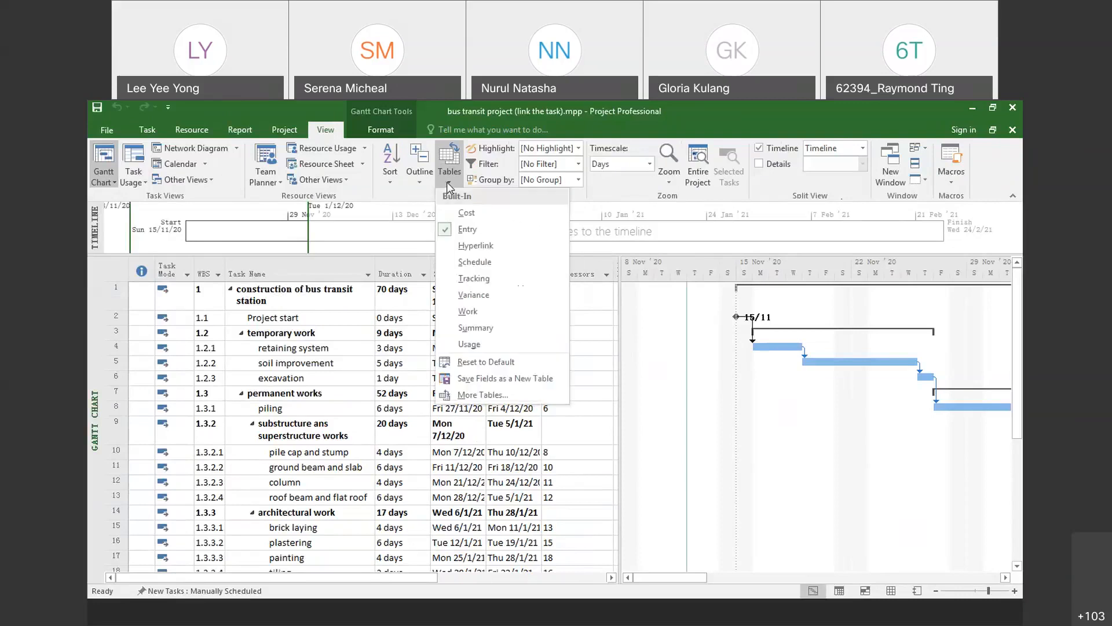
click(465, 213)
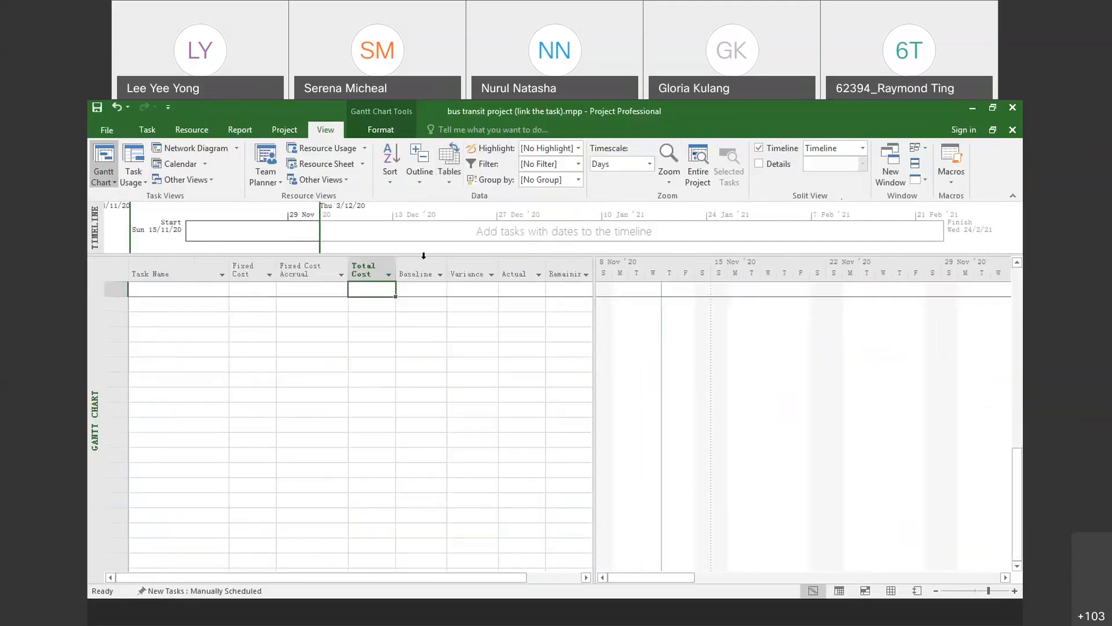
scroll(284, 368, up, 10)
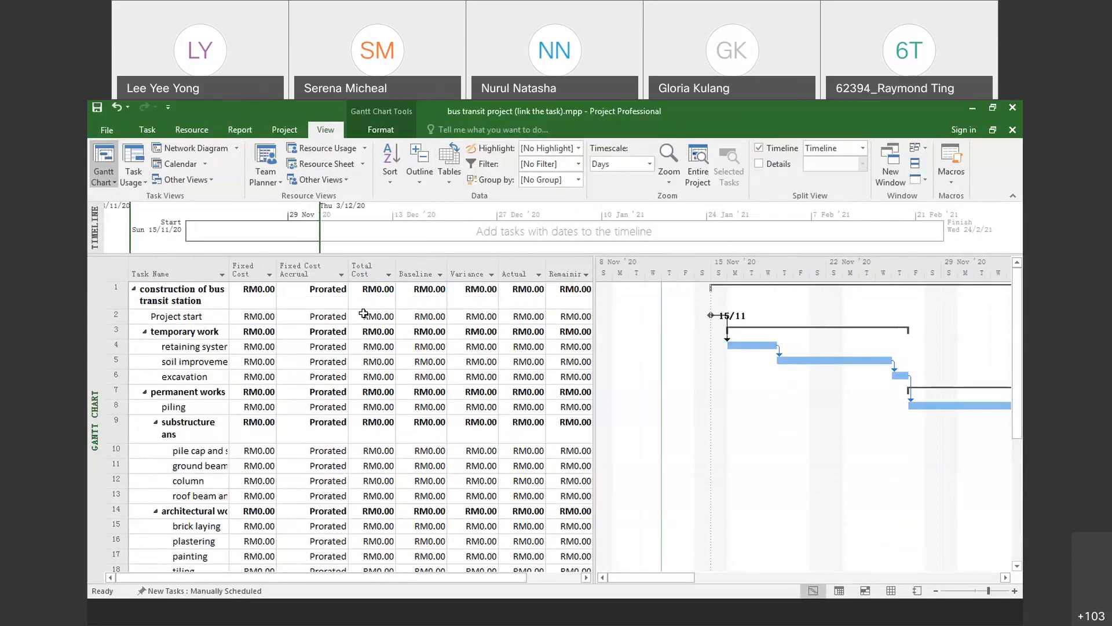
Step: Set the fixed cost of the retaining system task to RM10,000
click(263, 321)
click(253, 345)
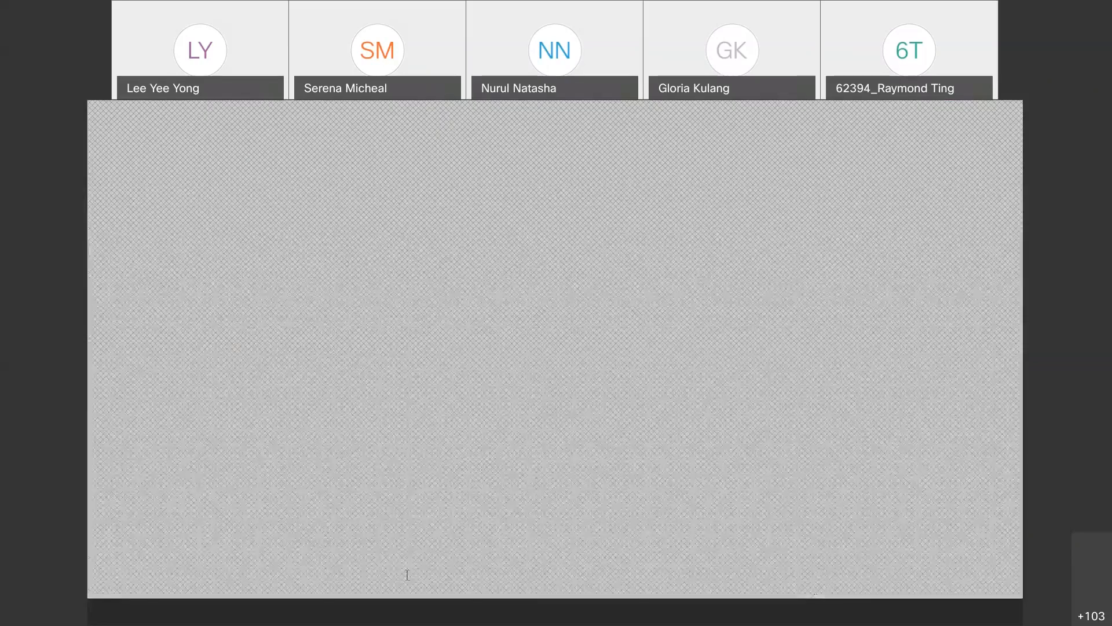
click(364, 617)
text(1)
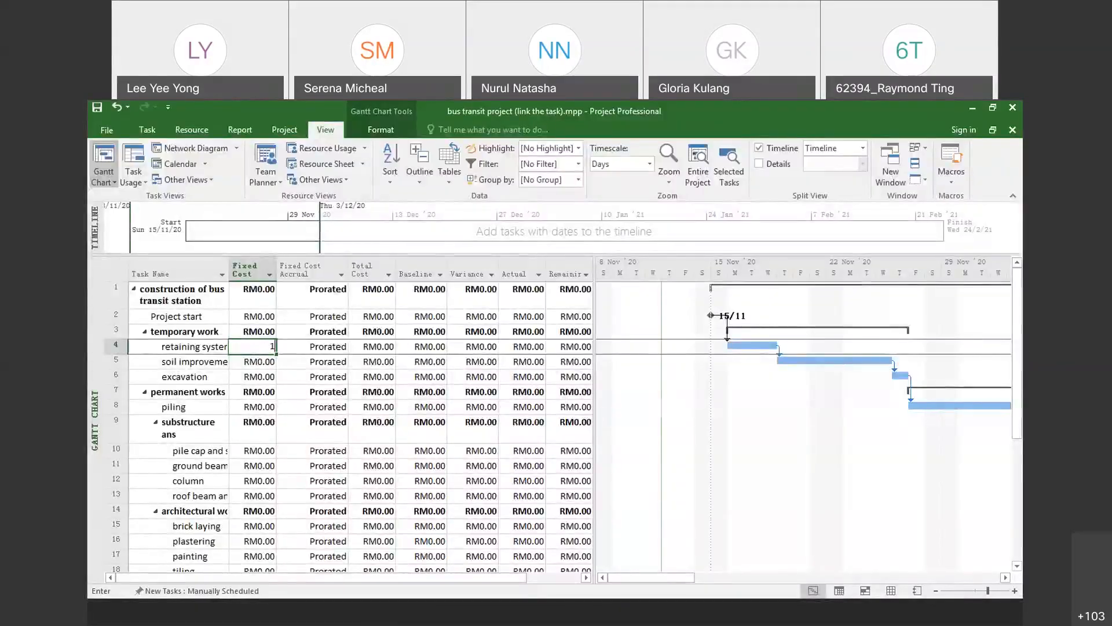
text(0,000000)
key(Return)
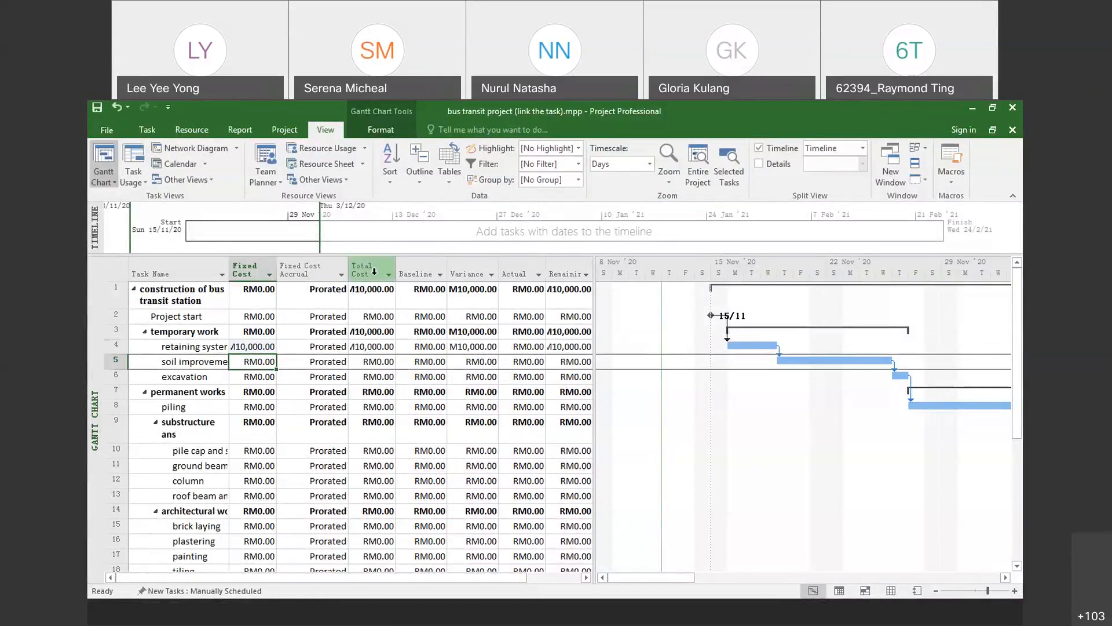
Step: Set the fixed cost of soil improvement to RM18,000 and of excavation to RM6,000
click(368, 621)
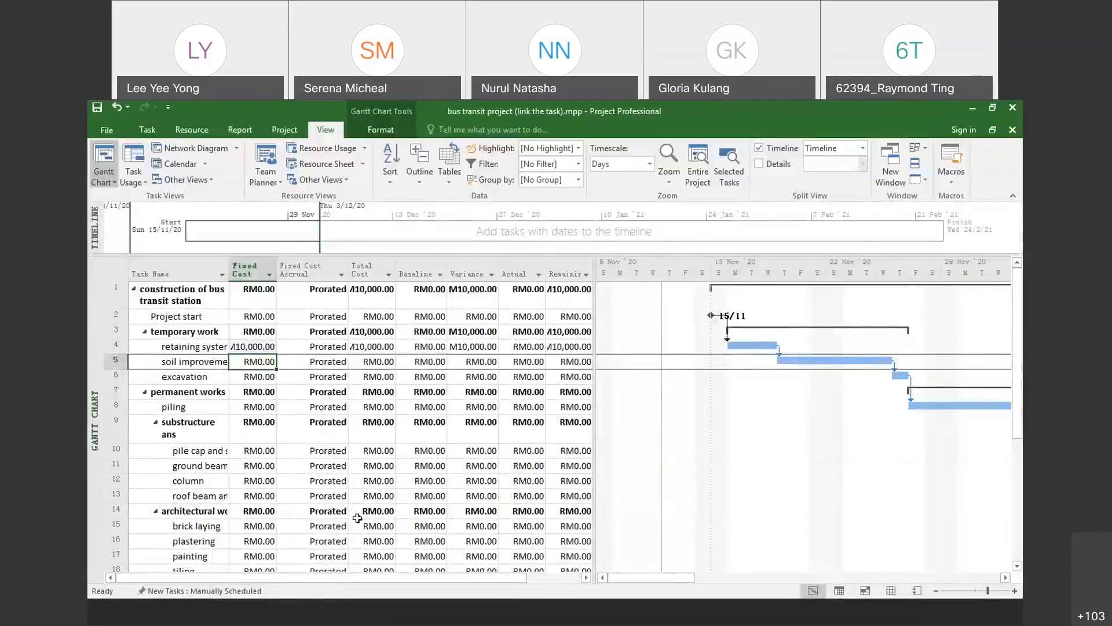
text(18,000)
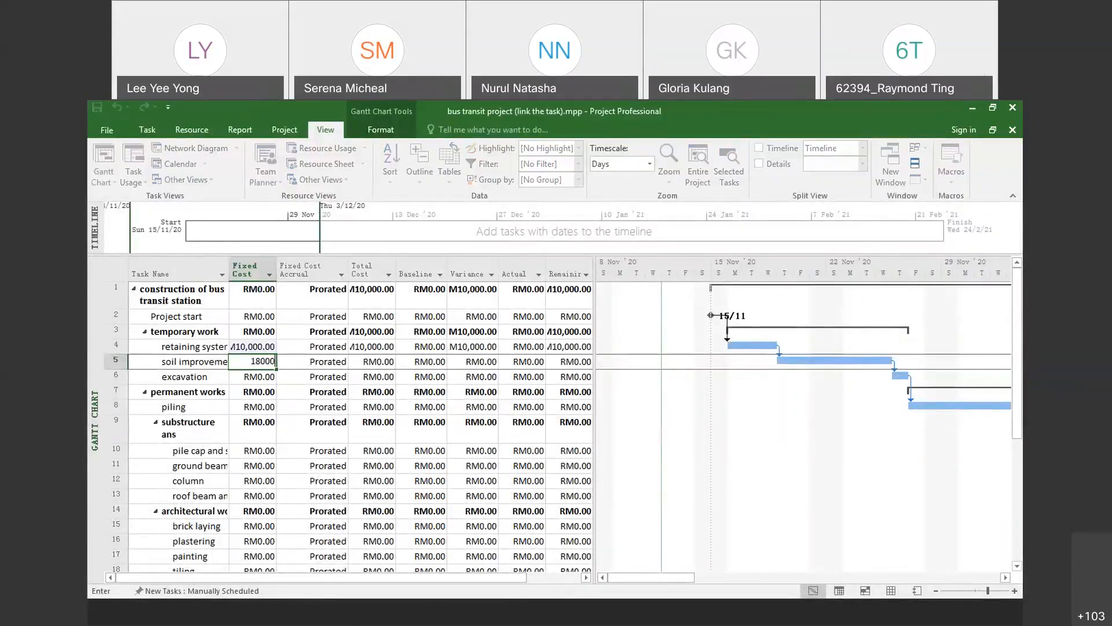
key(Return)
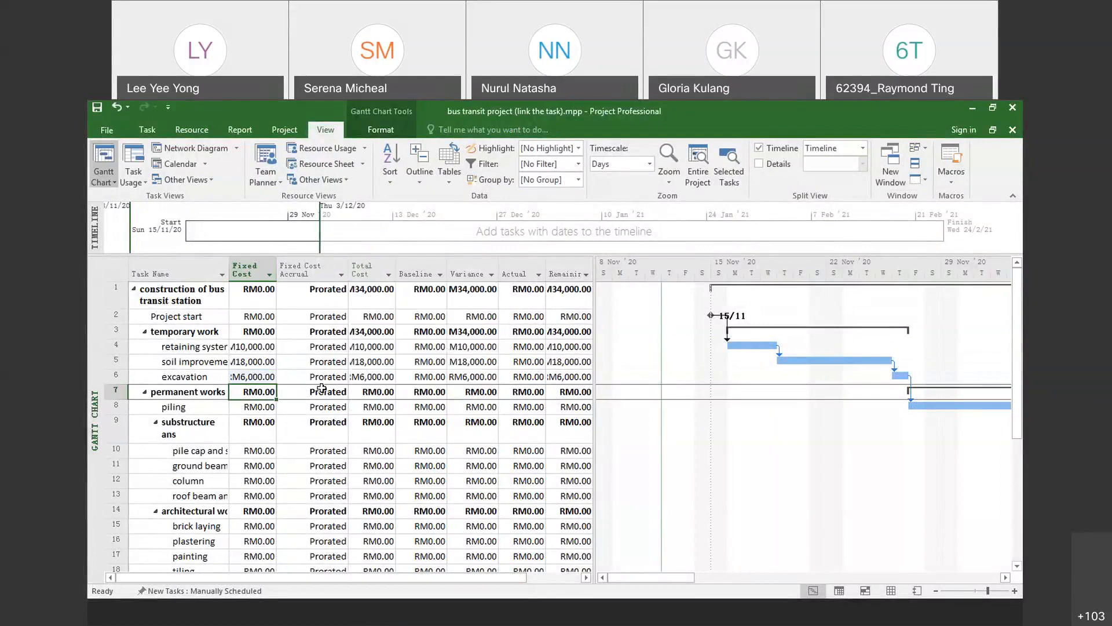
Step: Set the fixed cost of the piling task to RM12,000
click(262, 409)
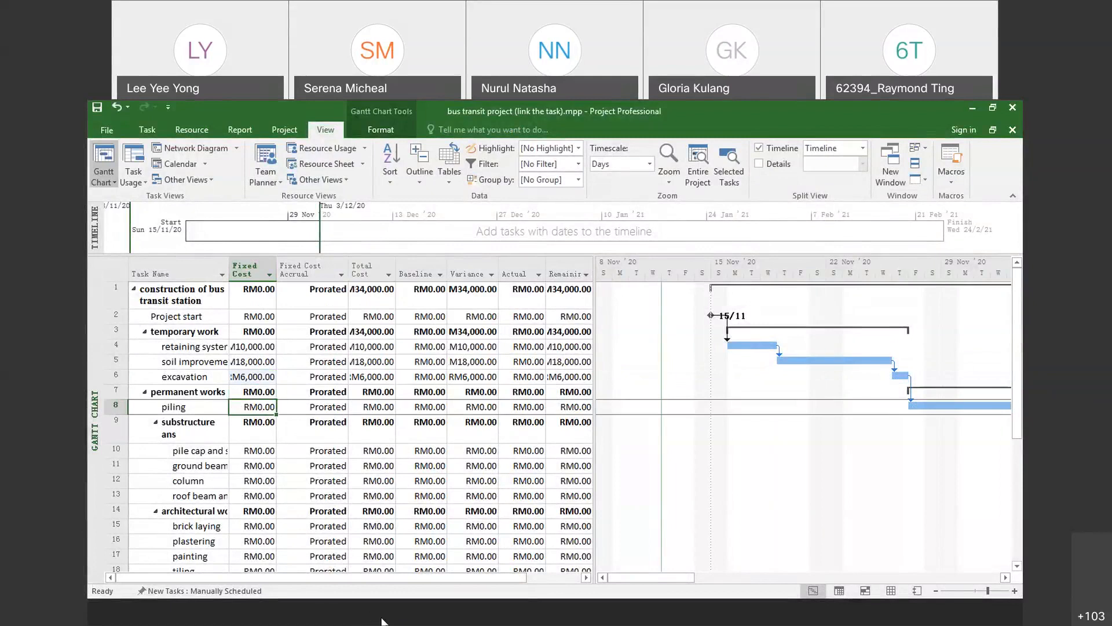
click(361, 617)
text(12,000)
key(Return)
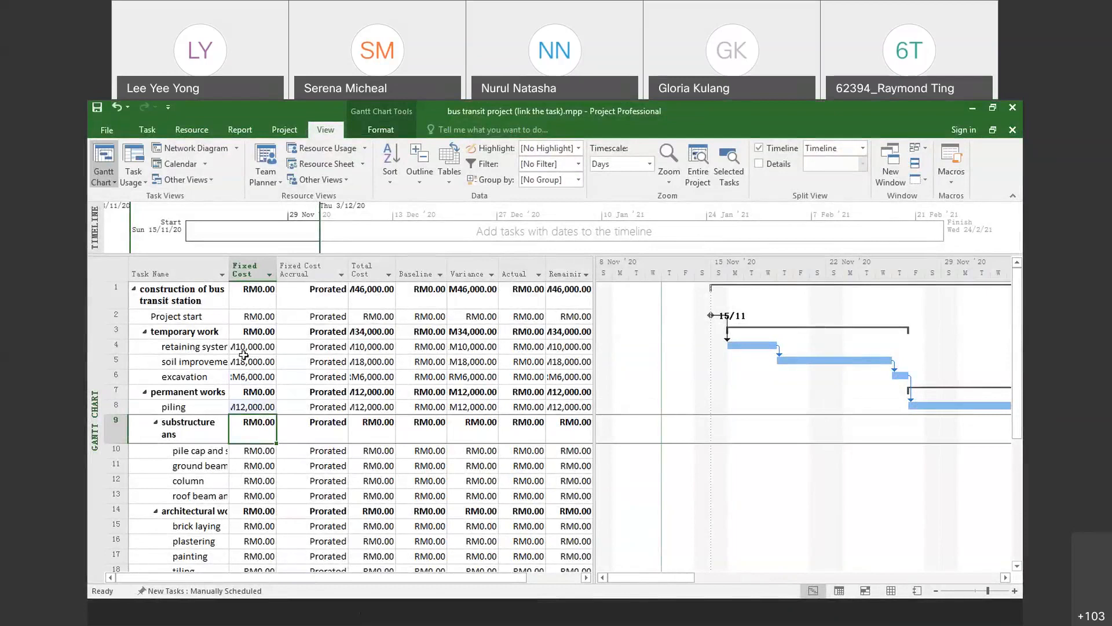
Step: Examine how the subtasks' fixed costs roll up into the total costs of the summary tasks and the whole project
drag(189, 347, 186, 377)
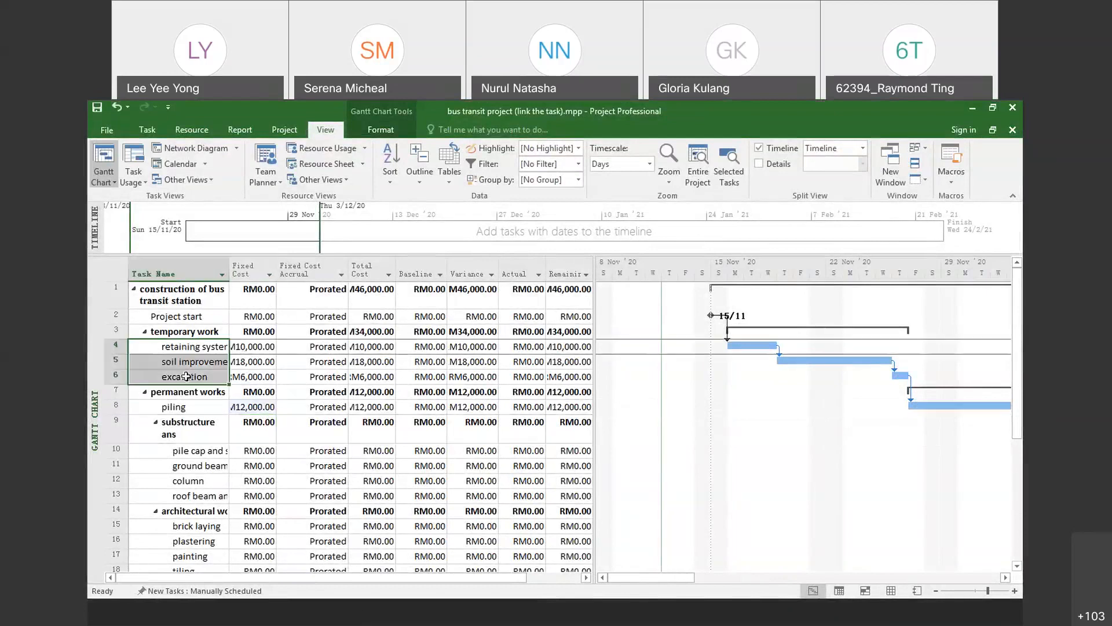
click(193, 346)
click(198, 300)
click(367, 302)
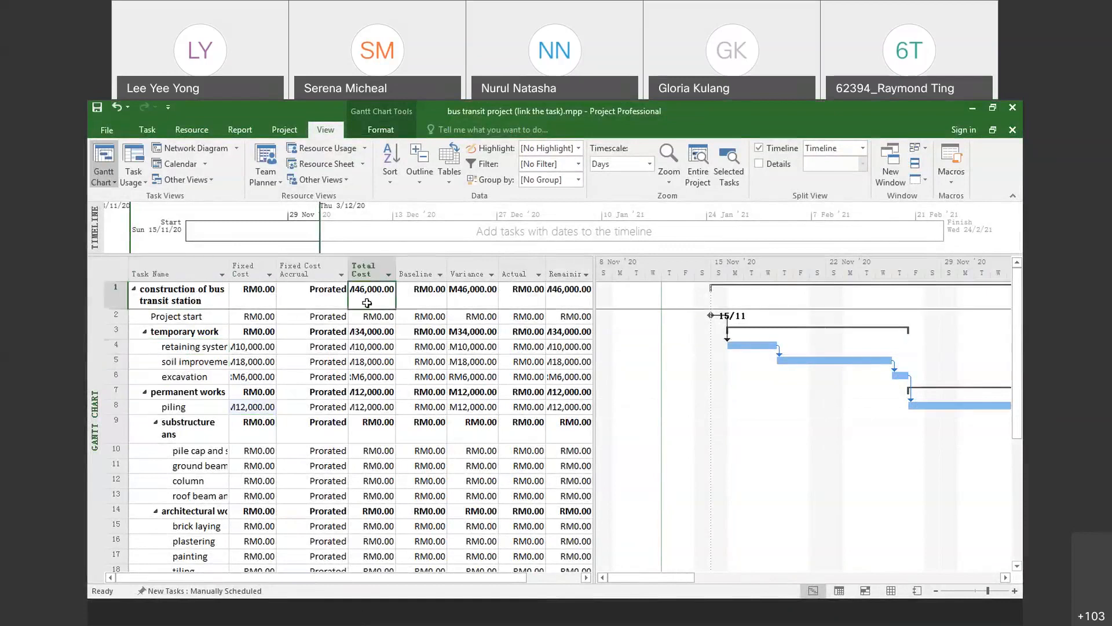
click(371, 333)
click(363, 394)
click(371, 432)
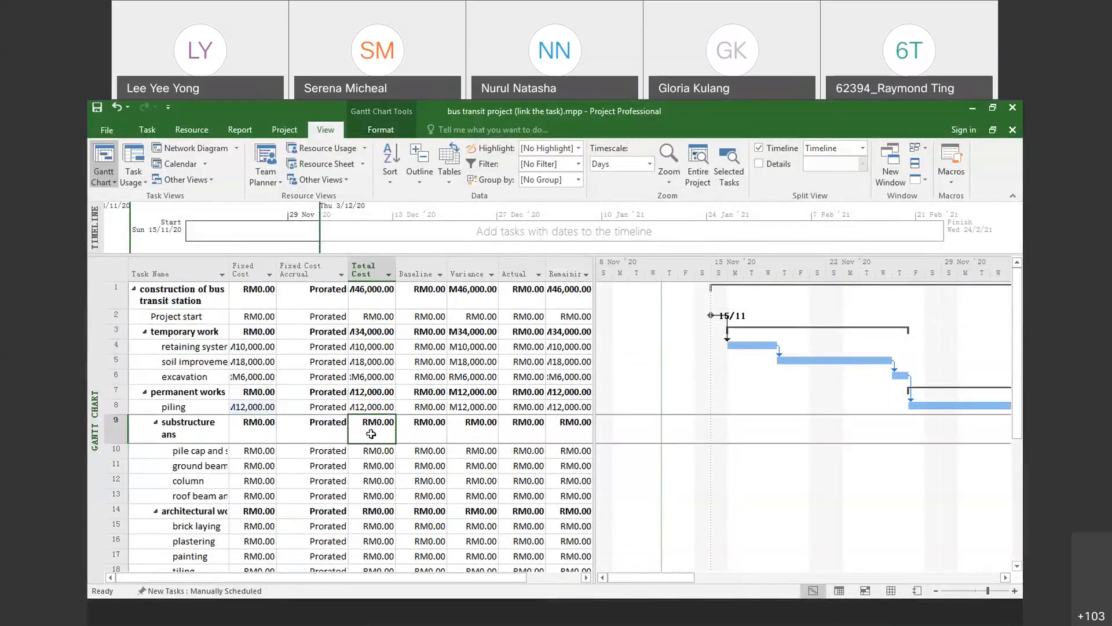
click(376, 513)
click(362, 292)
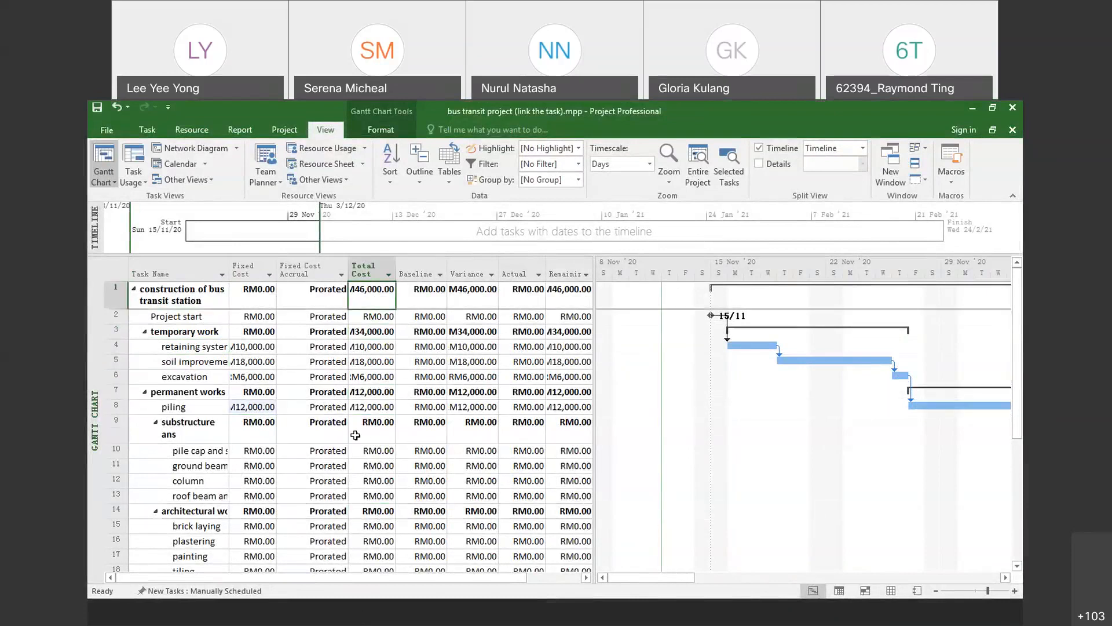
click(179, 378)
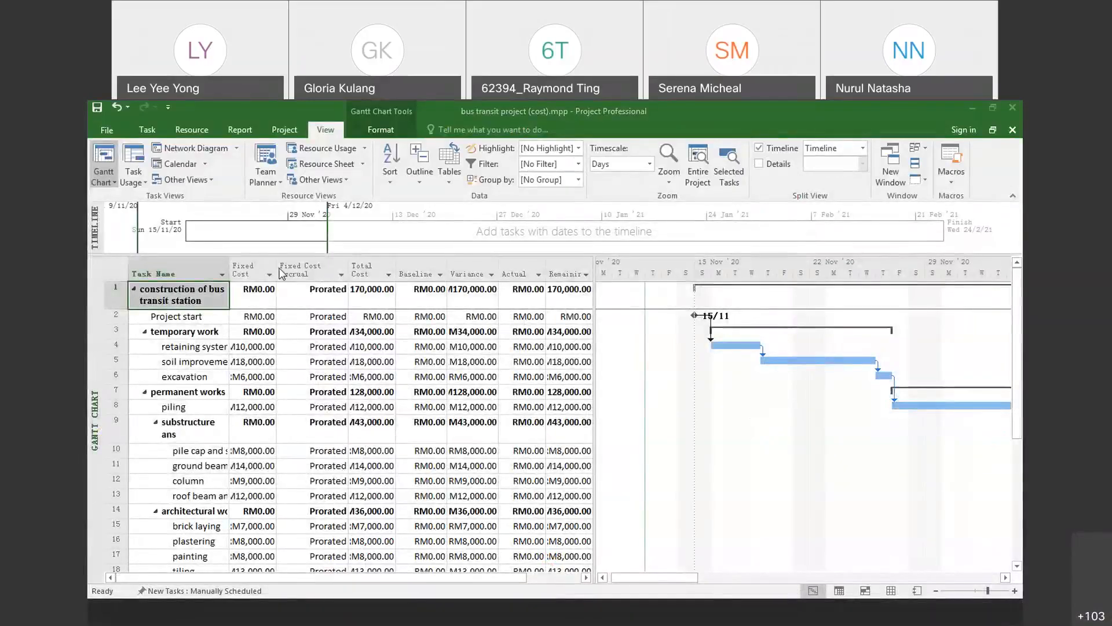
Step: Widen the Fixed Cost column in the bus transit project (cost) file and review the fixed costs of all tasks
click(276, 266)
drag(295, 277, 293, 277)
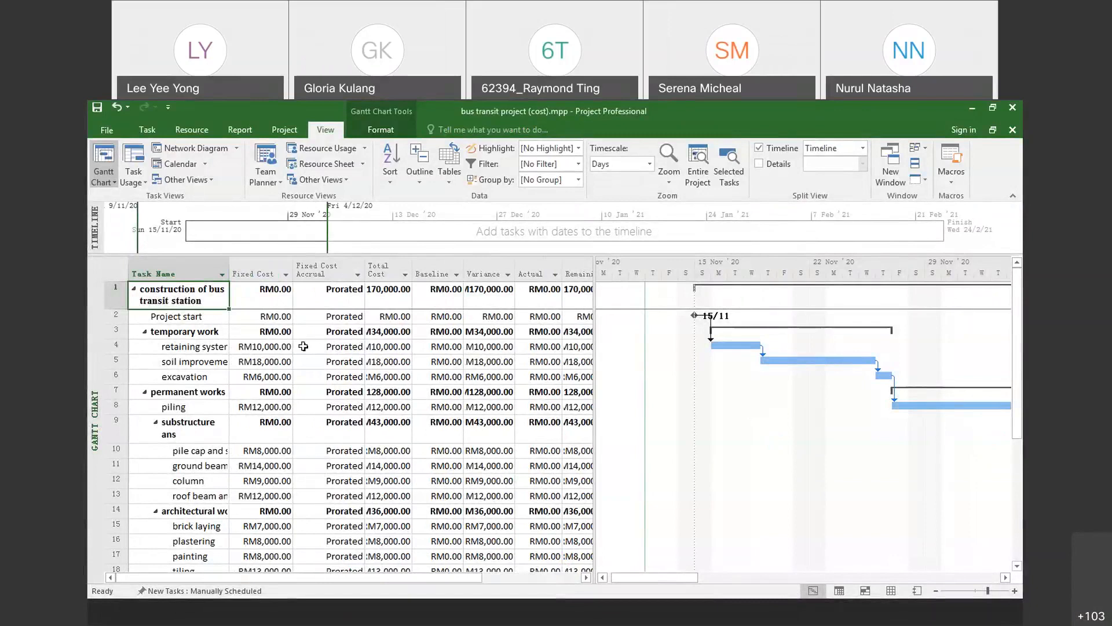
click(278, 379)
scroll(267, 472, down, 5)
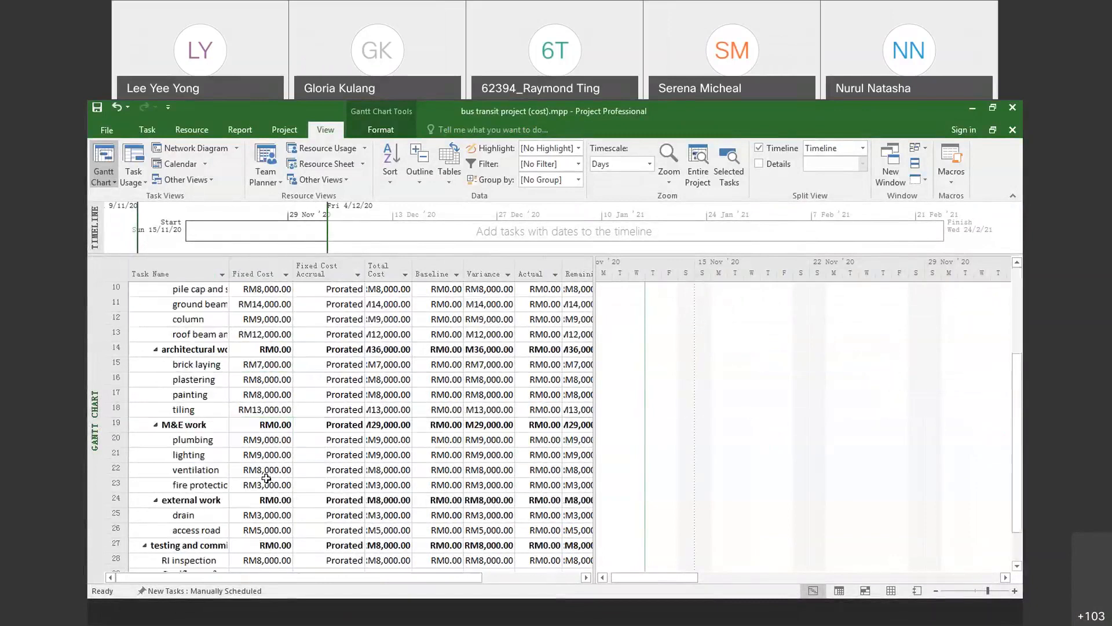
scroll(268, 475, up, 5)
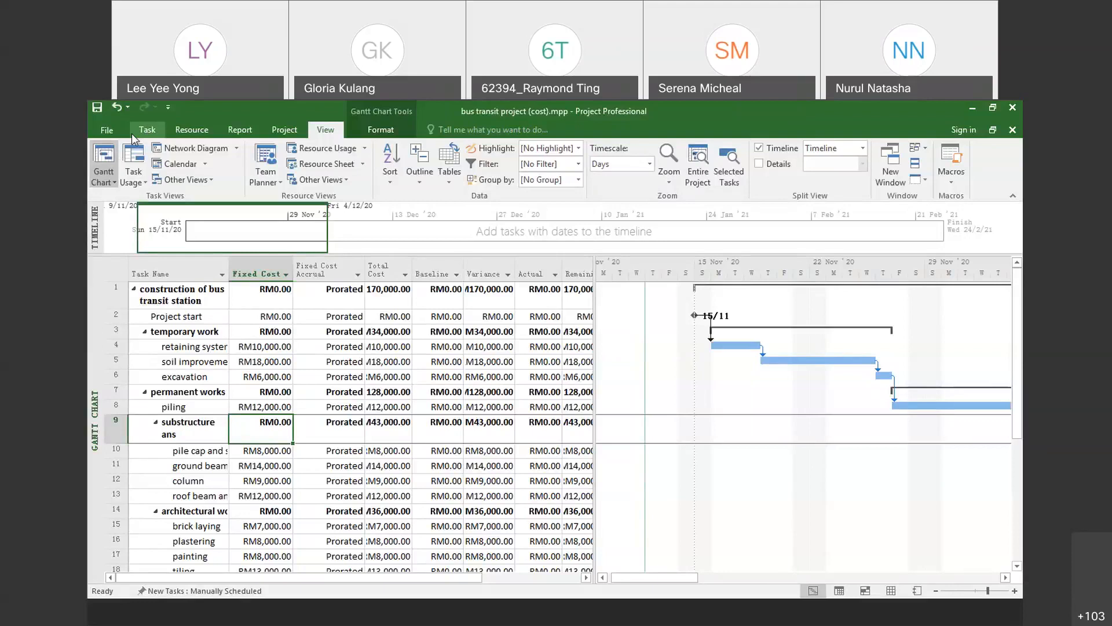
Step: Set the default Baseline for the entire project
click(284, 129)
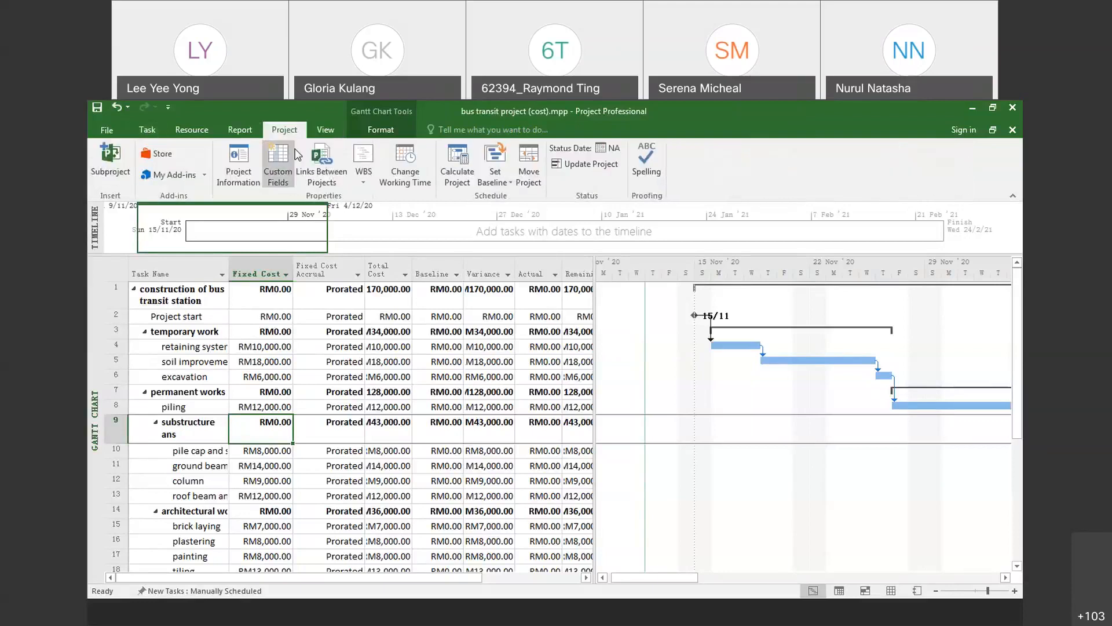
click(492, 182)
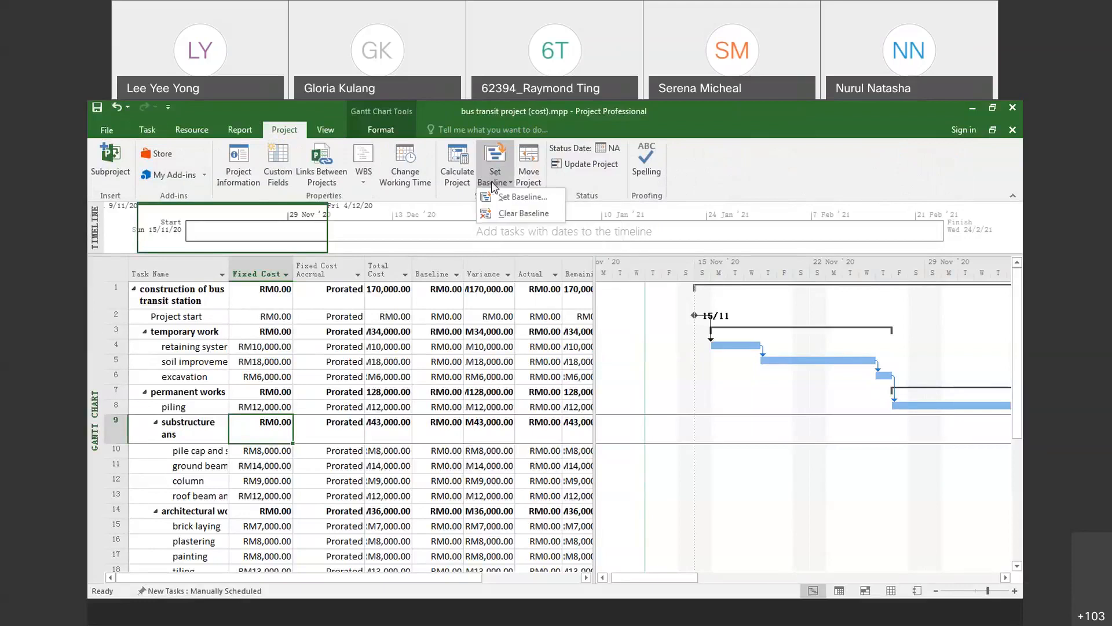
click(500, 194)
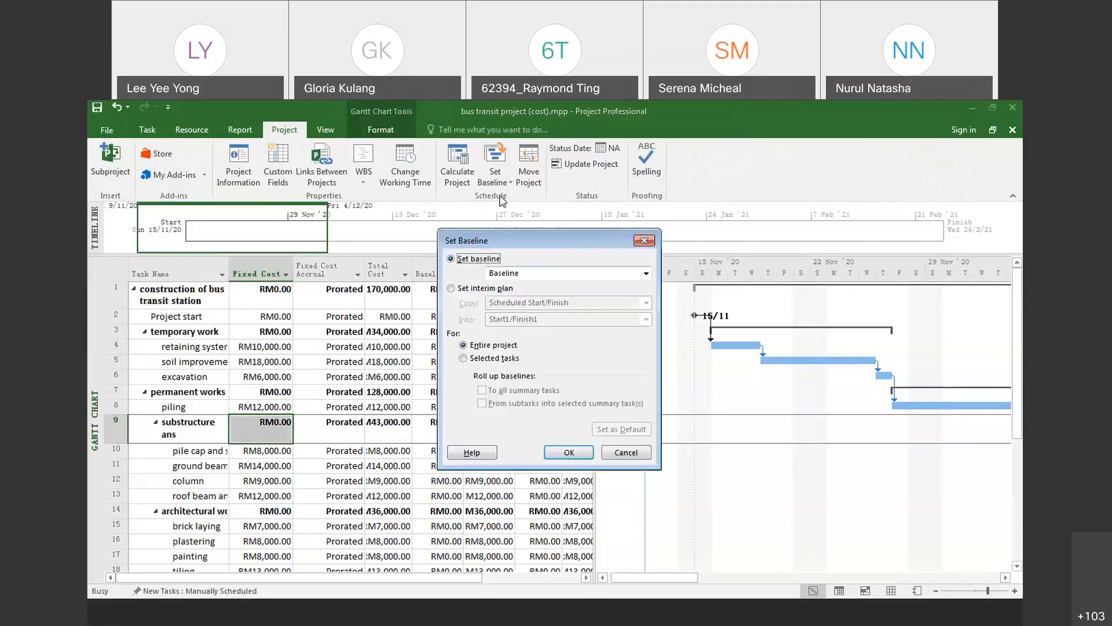
click(525, 277)
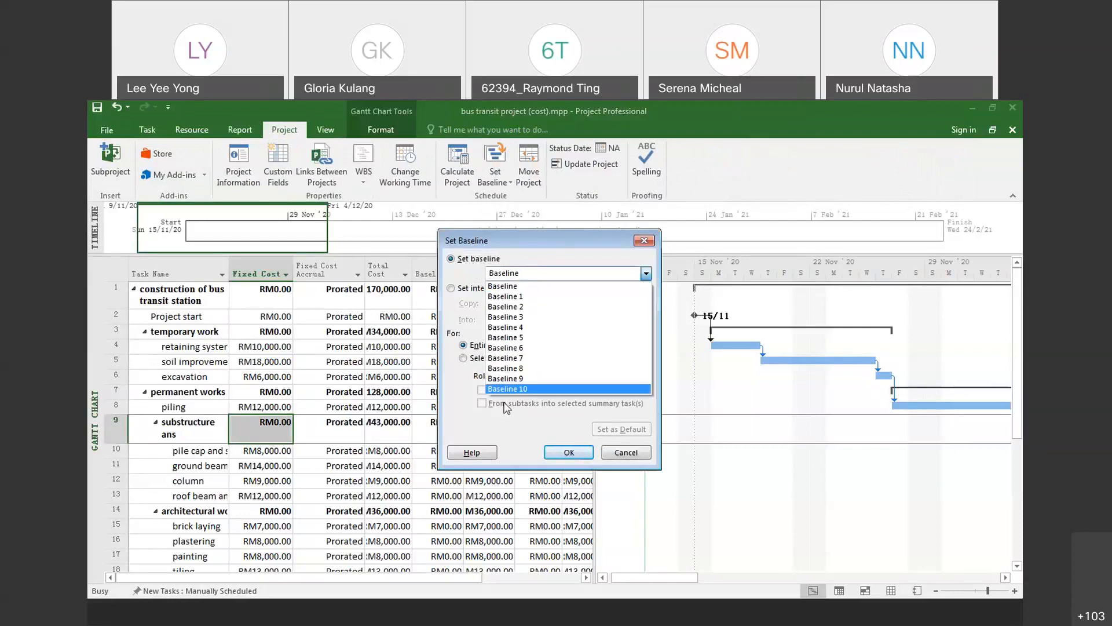
click(502, 286)
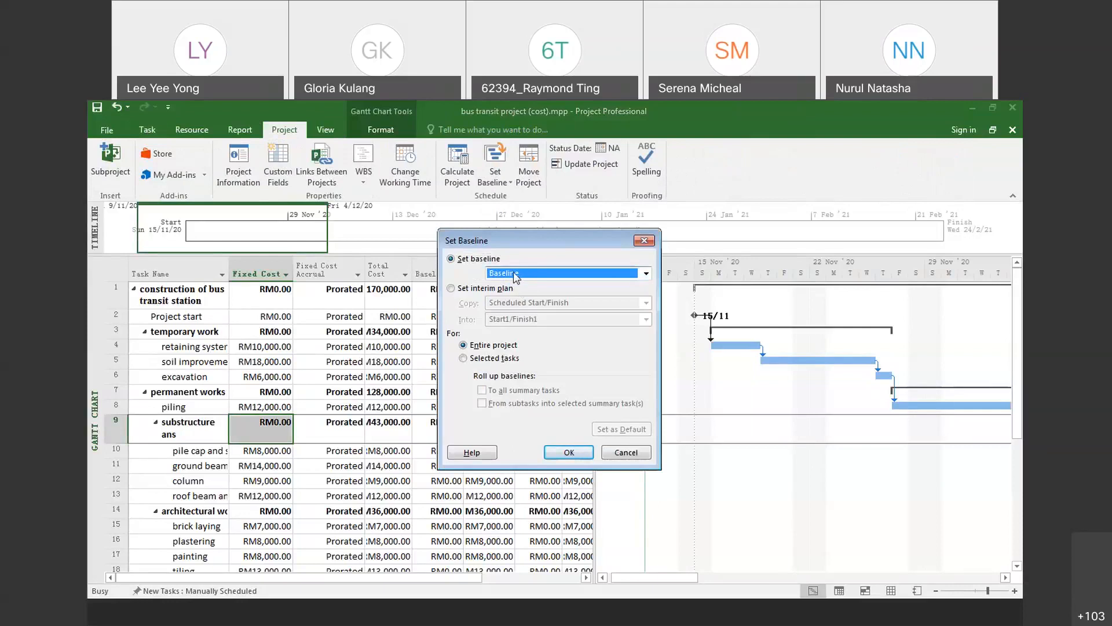
click(558, 452)
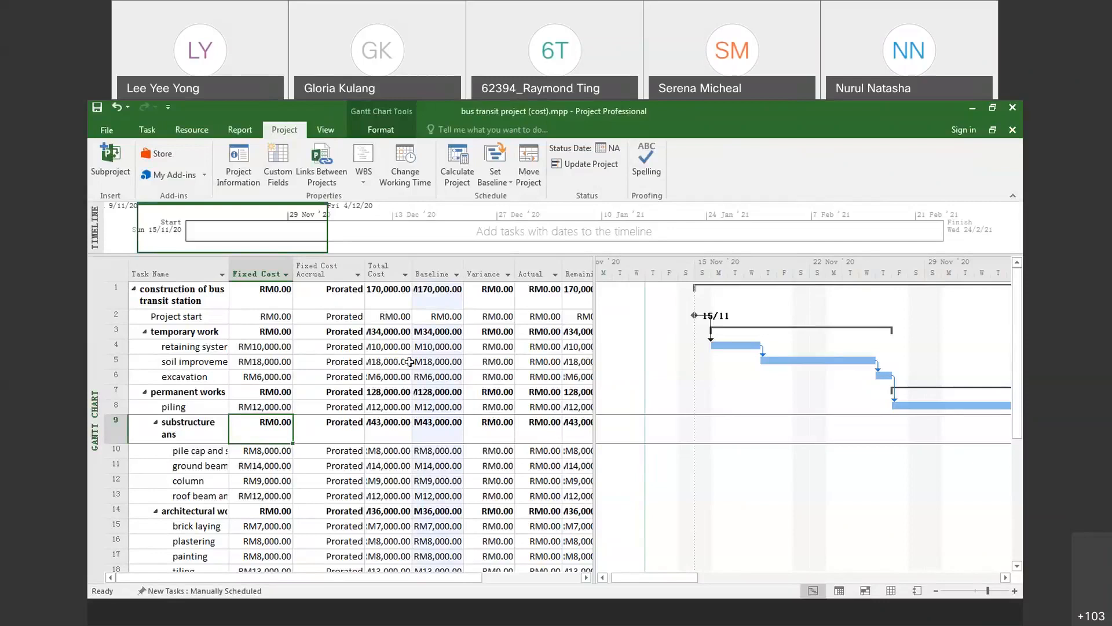
Step: Check the saved baseline and the additional baseline slots in the Set Baseline options, closing them without setting another baseline
click(492, 182)
click(501, 196)
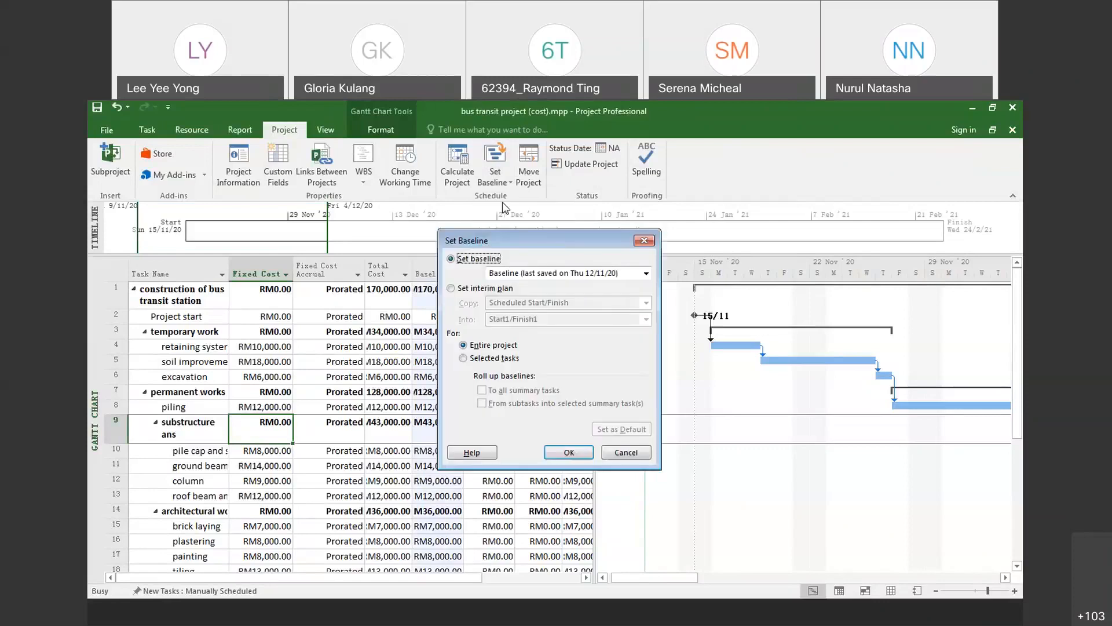
click(546, 274)
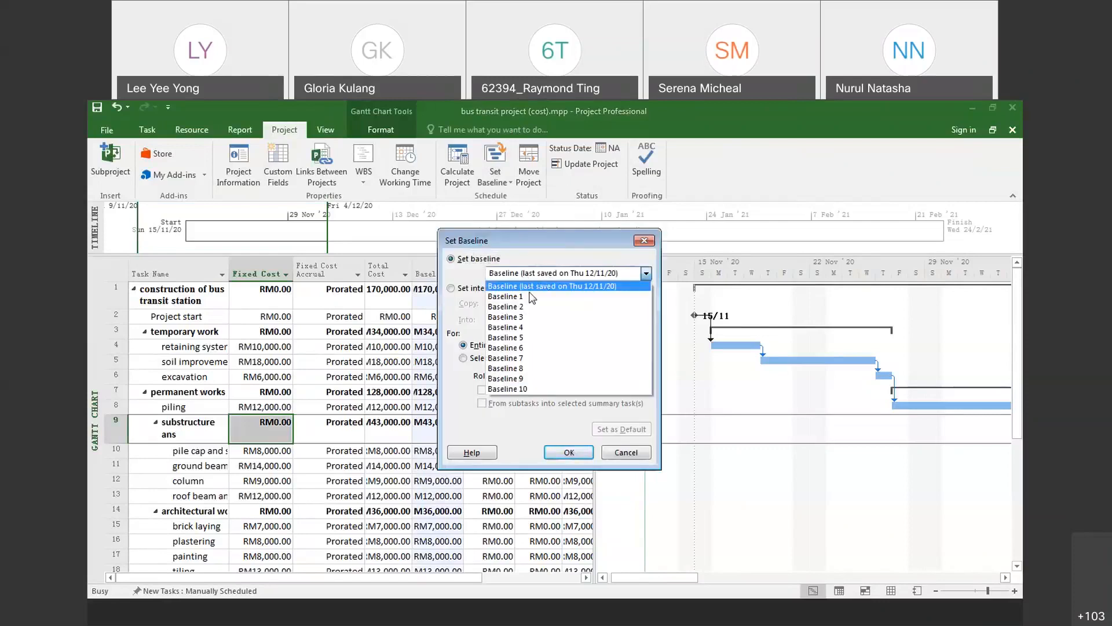
click(621, 457)
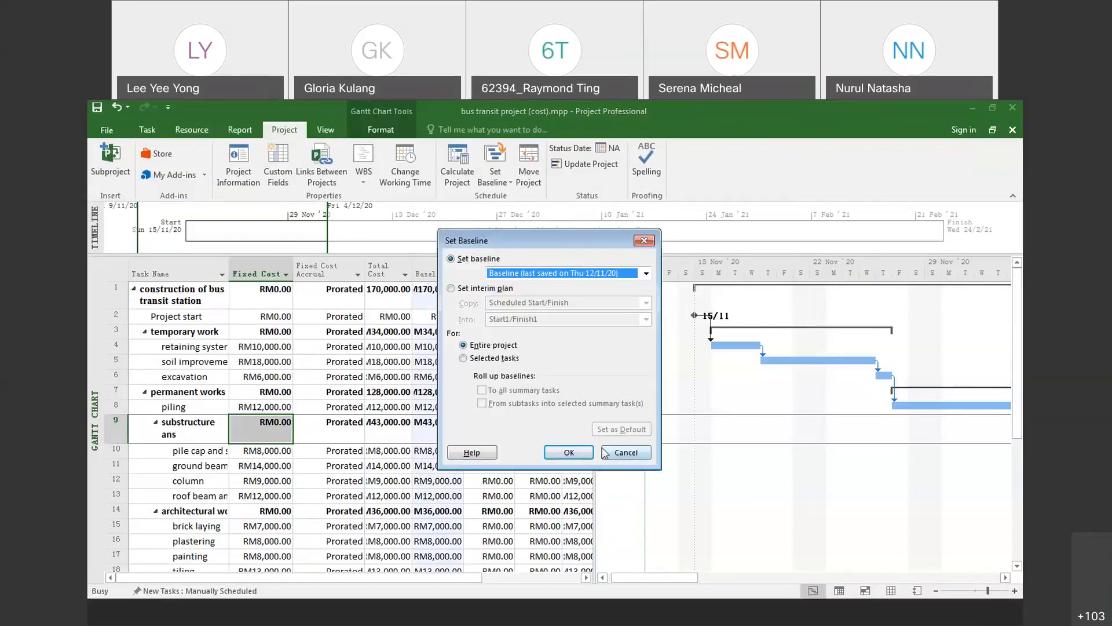
click(640, 453)
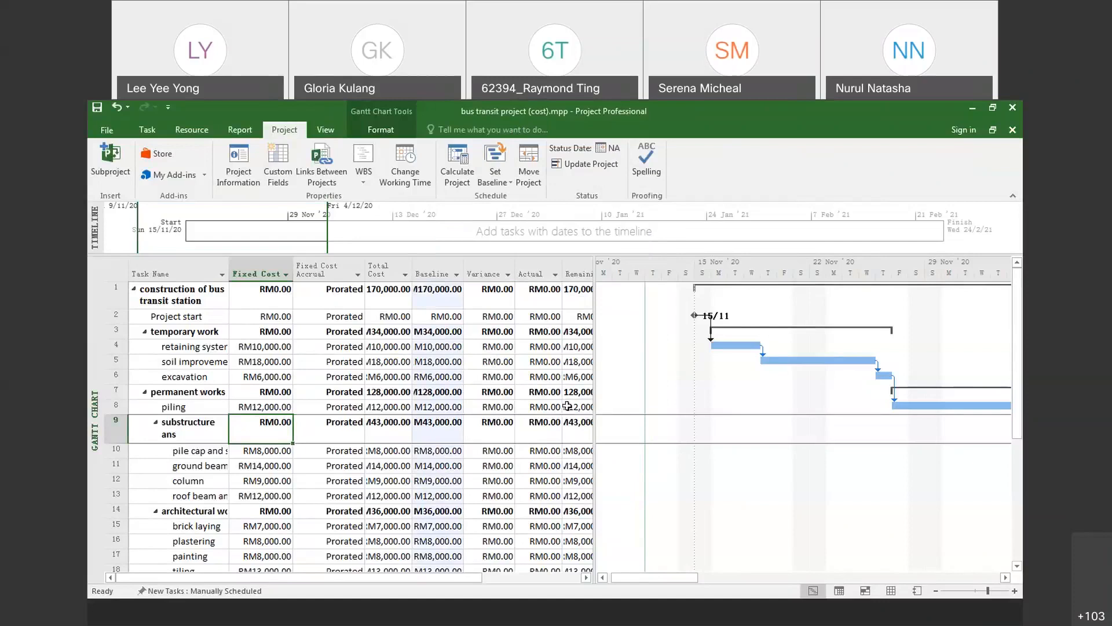
Step: Display the project in the Tracking Gantt view
right_click(93, 429)
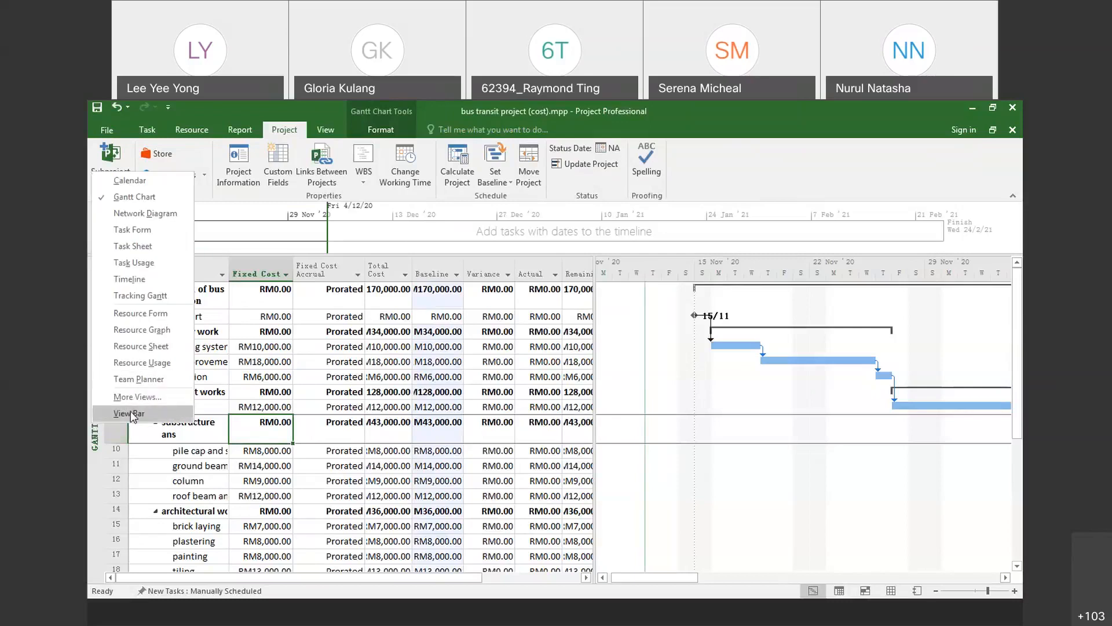
click(95, 438)
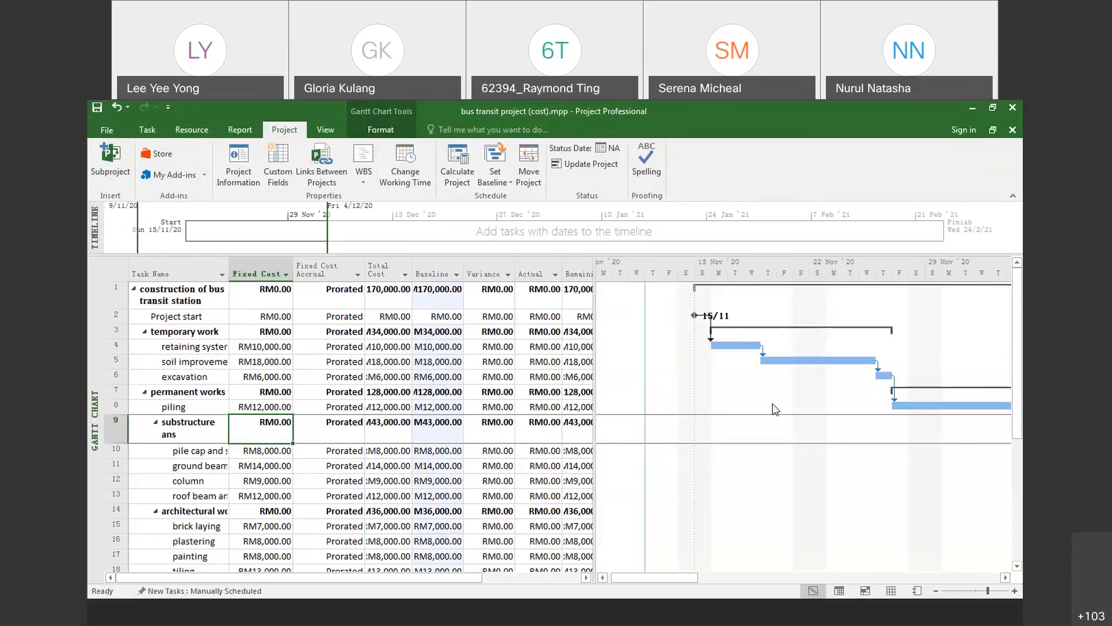
right_click(95, 419)
click(91, 442)
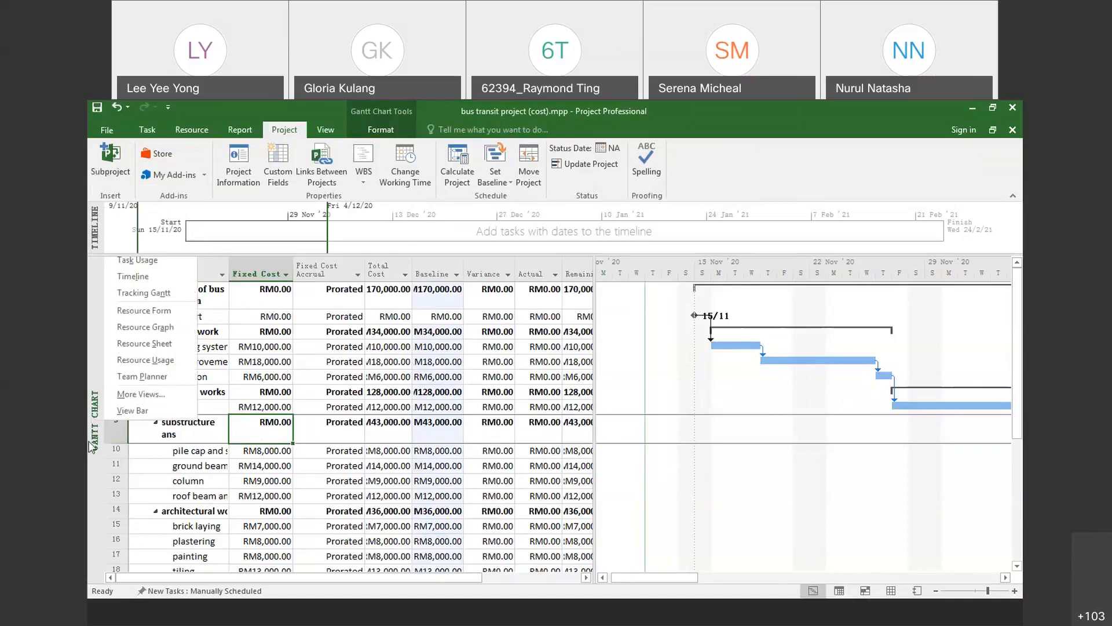
right_click(95, 411)
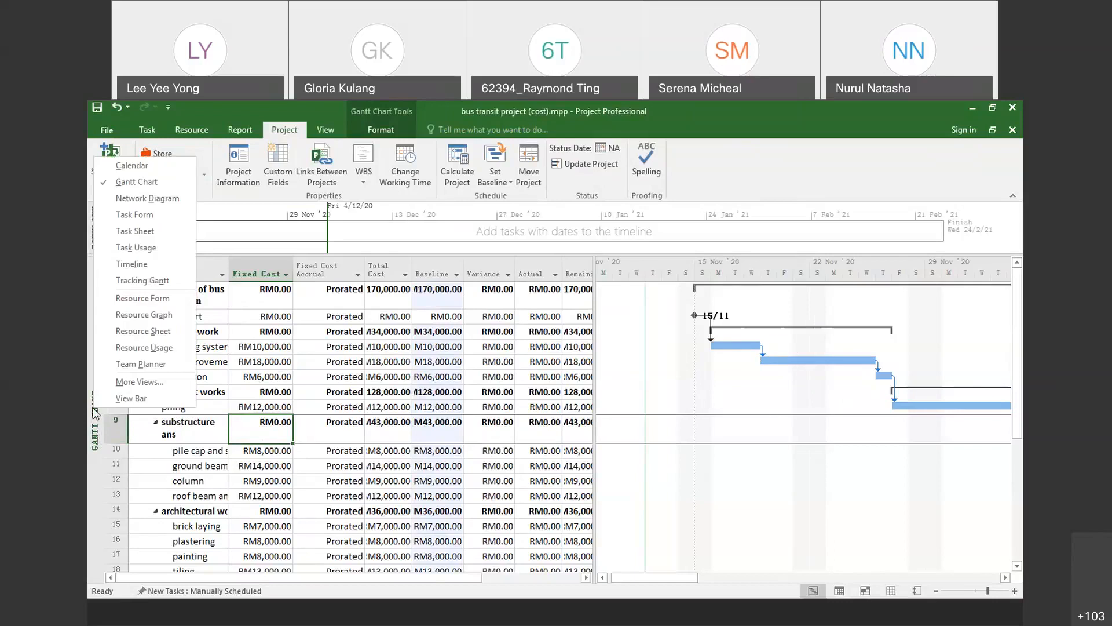
click(137, 280)
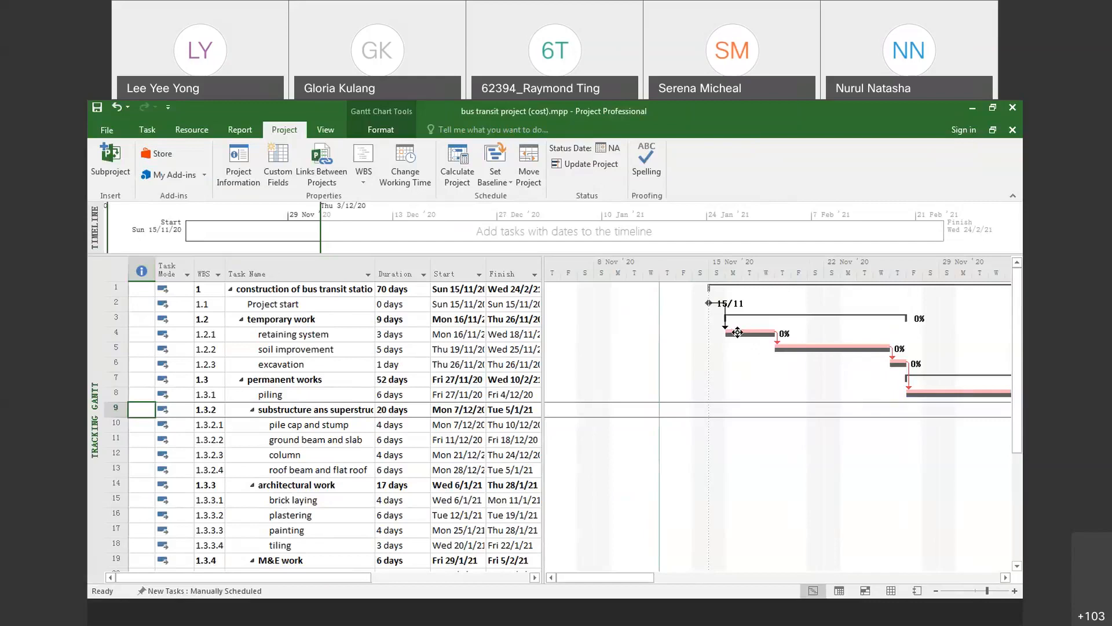
Step: Examine the scheduled bars, baseline bars and completion percentages of the tasks across the whole Tracking Gantt timeline
drag(635, 575, 652, 574)
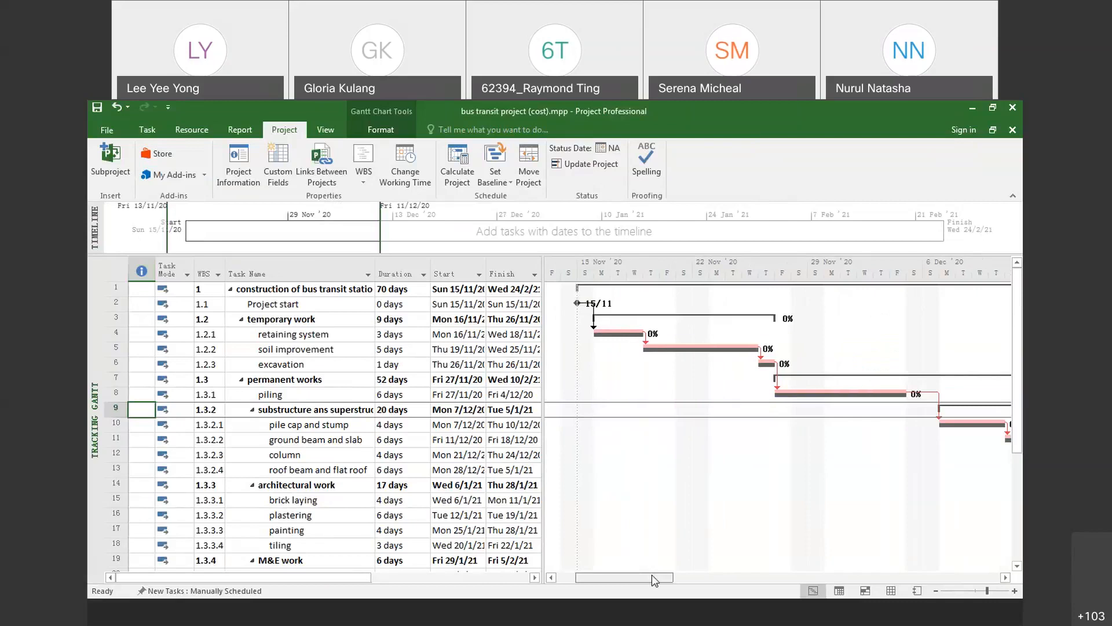
mouse_move(542, 456)
mouse_down()
mouse_move(629, 446)
mouse_move(554, 440)
mouse_up()
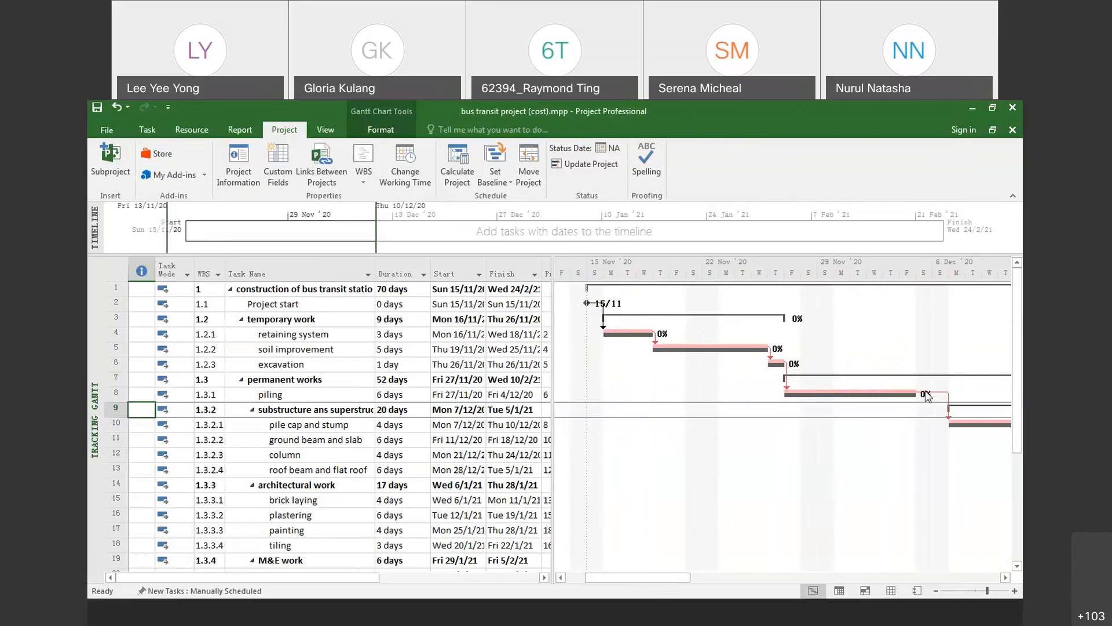
drag(637, 577, 930, 578)
scroll(802, 514, down, 3)
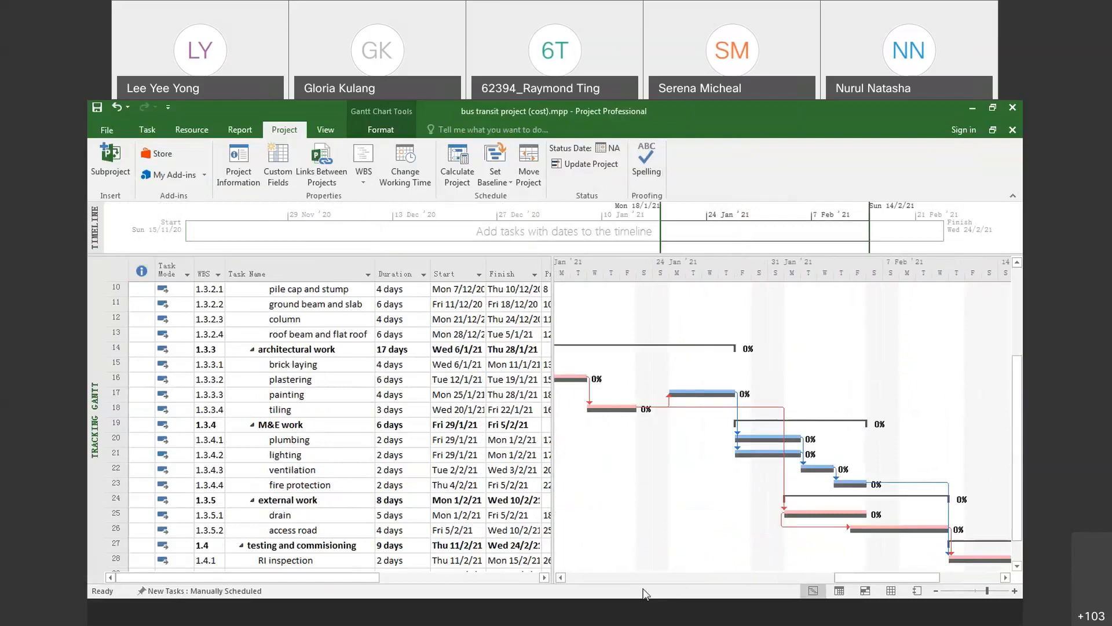
drag(873, 576, 611, 583)
scroll(618, 504, up, 3)
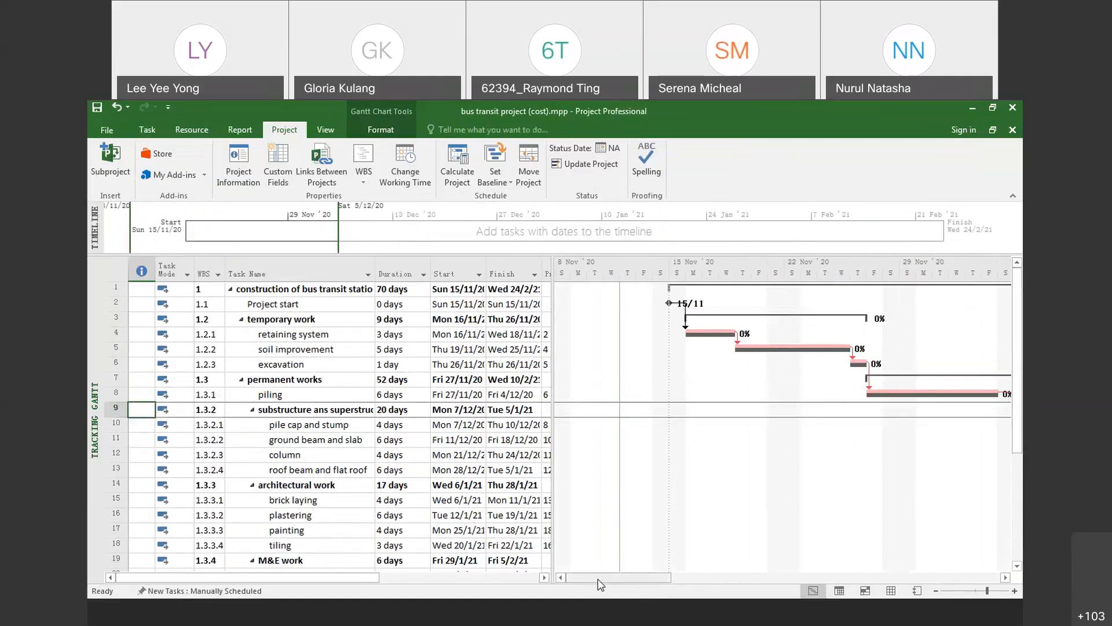
drag(600, 584, 878, 582)
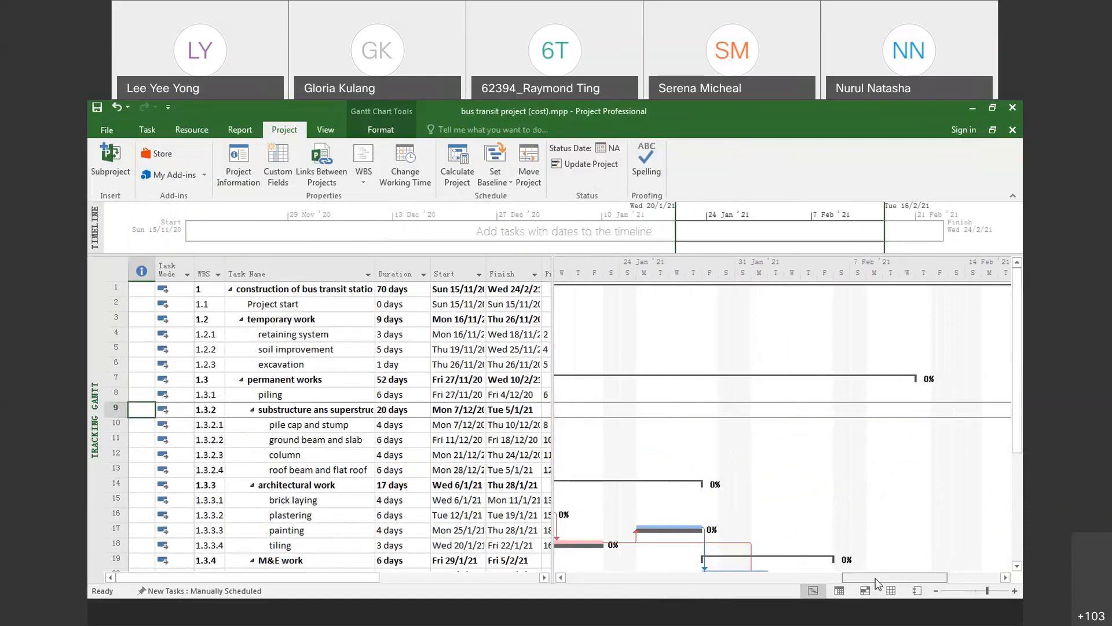
drag(877, 582, 566, 551)
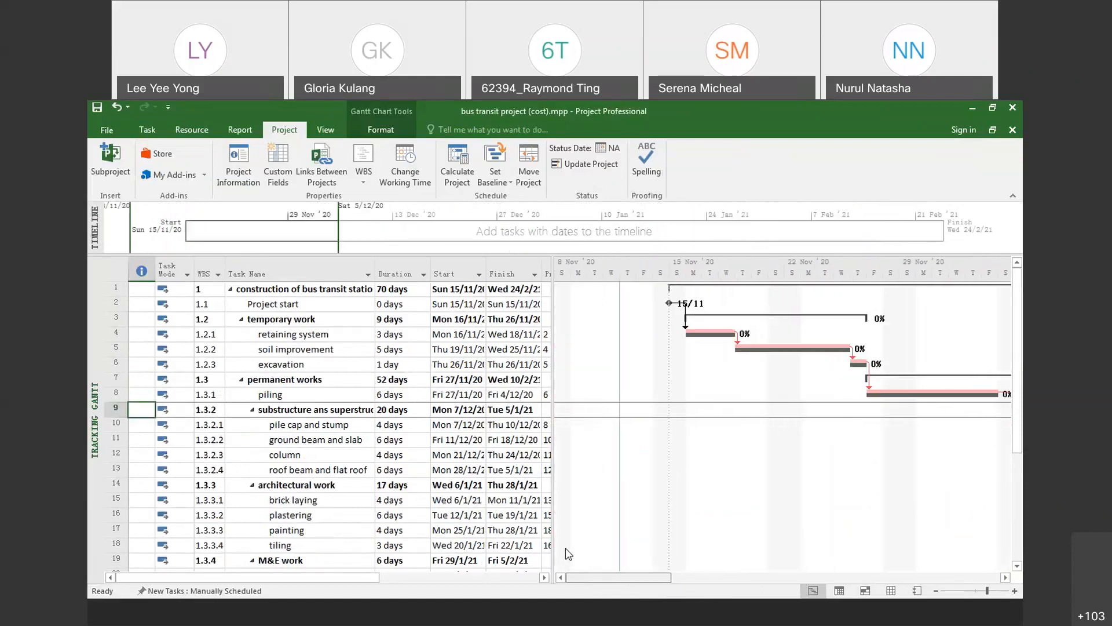
Step: Return from the Tracking Gantt to the Gantt Chart view with the cost table
right_click(100, 392)
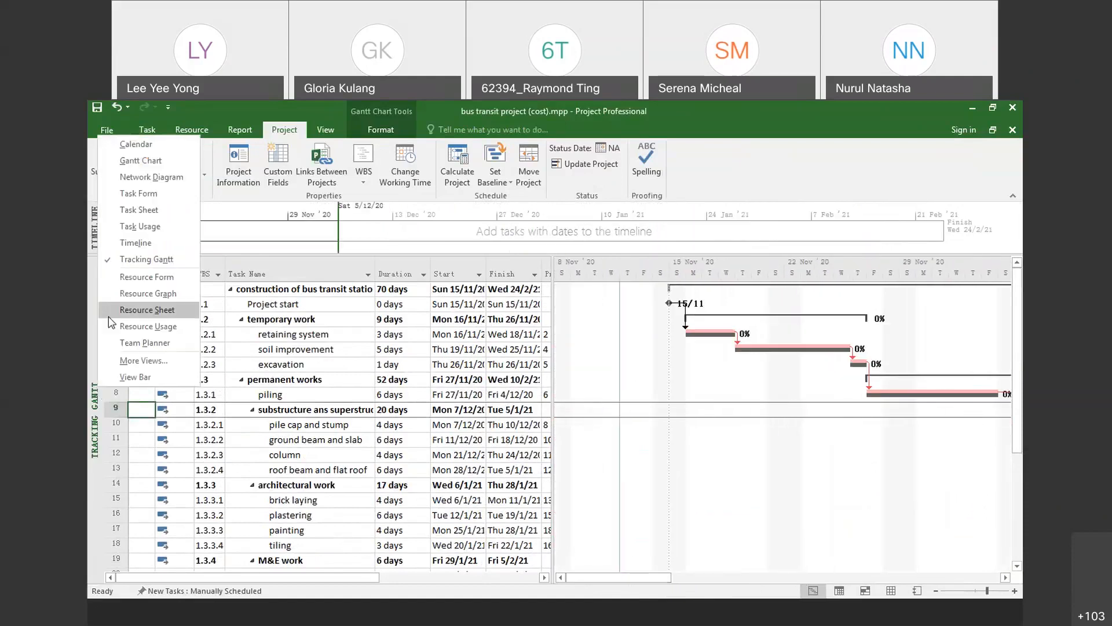
click(140, 160)
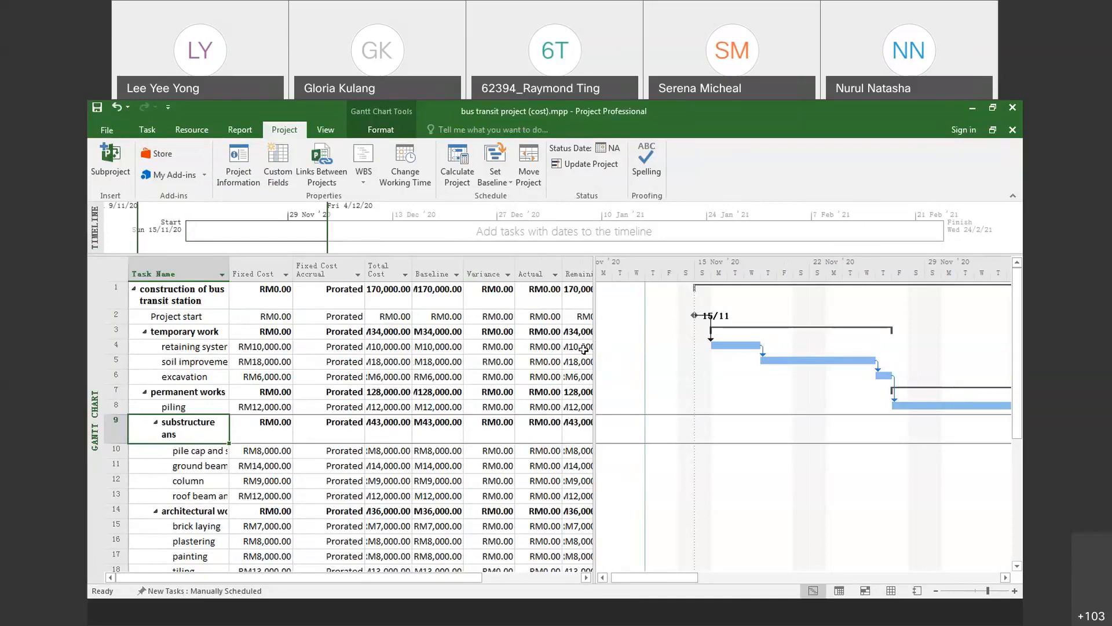
right_click(100, 409)
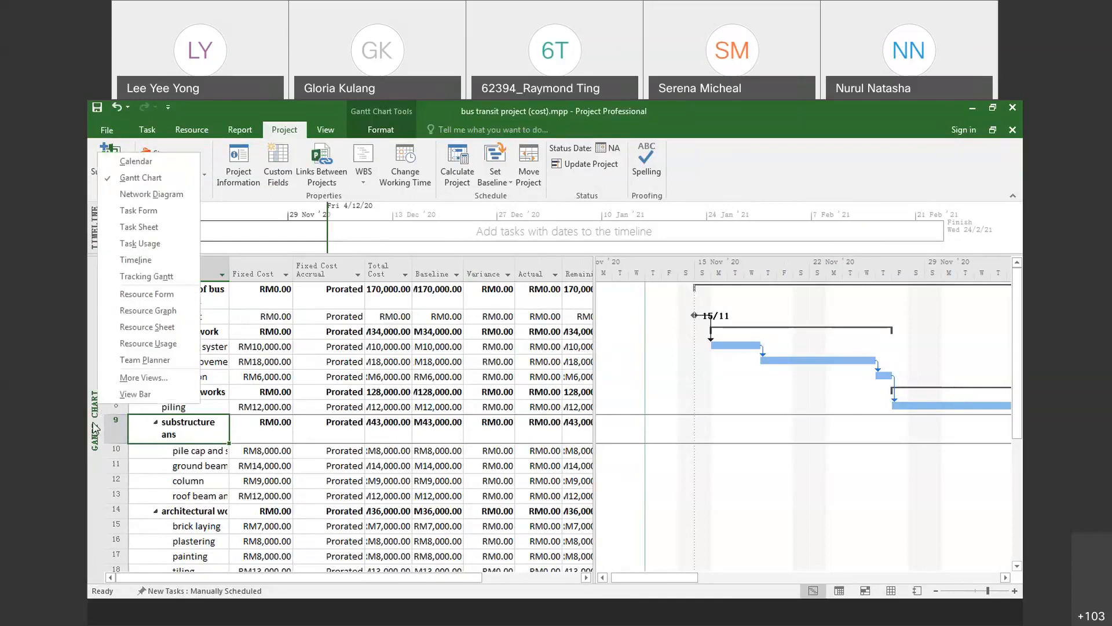
click(95, 422)
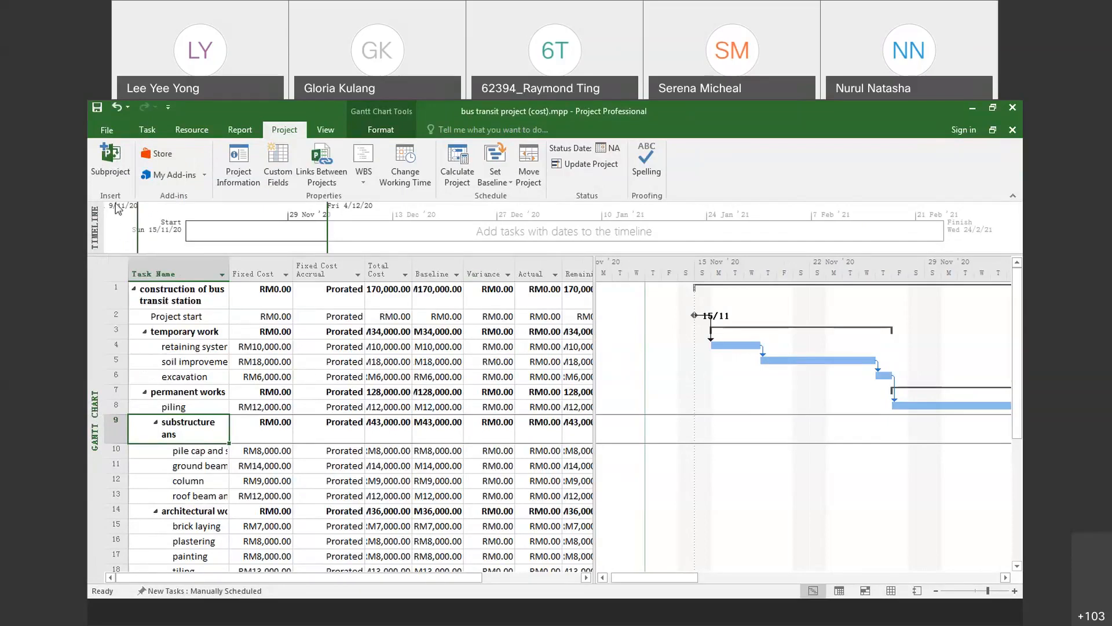
Step: Bring up the Tracking Gantt view once more and inspect the bars at the start of the schedule
click(323, 130)
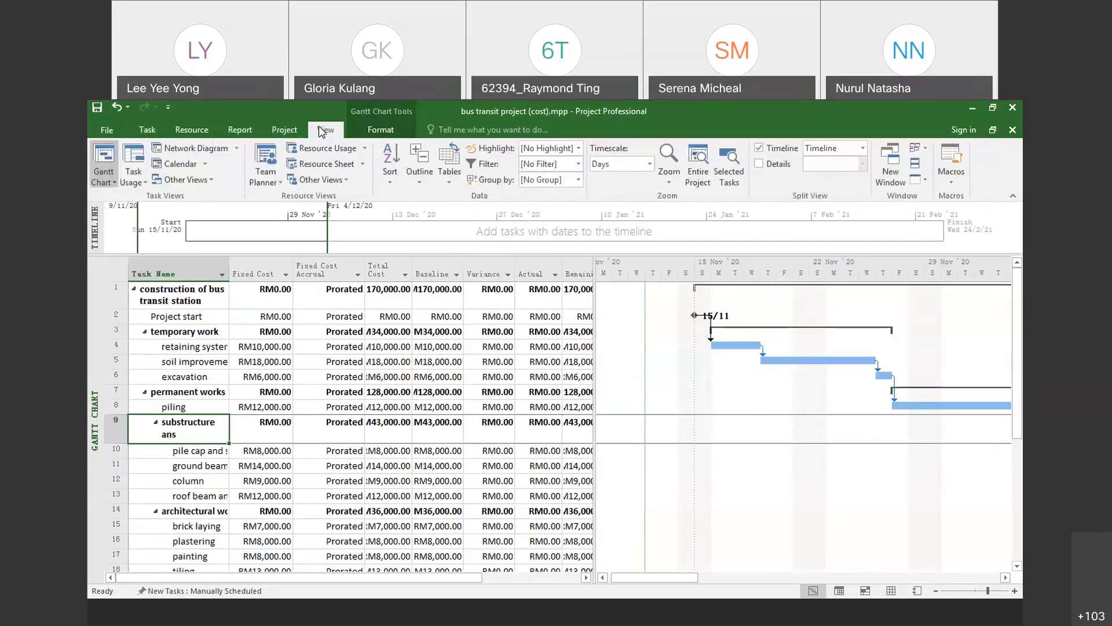
click(110, 183)
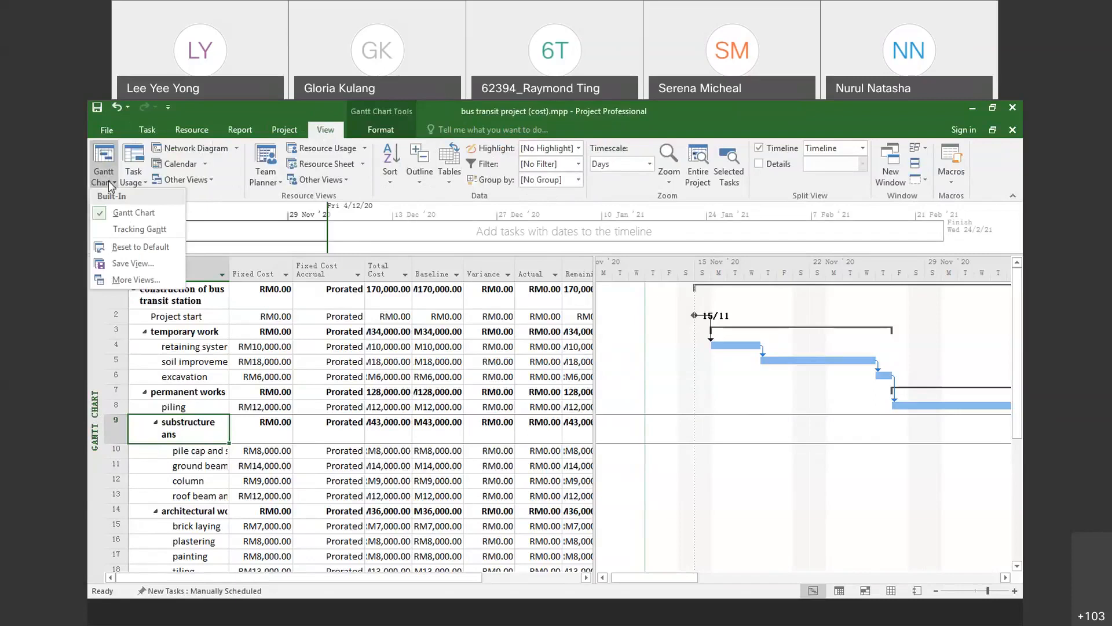
click(113, 230)
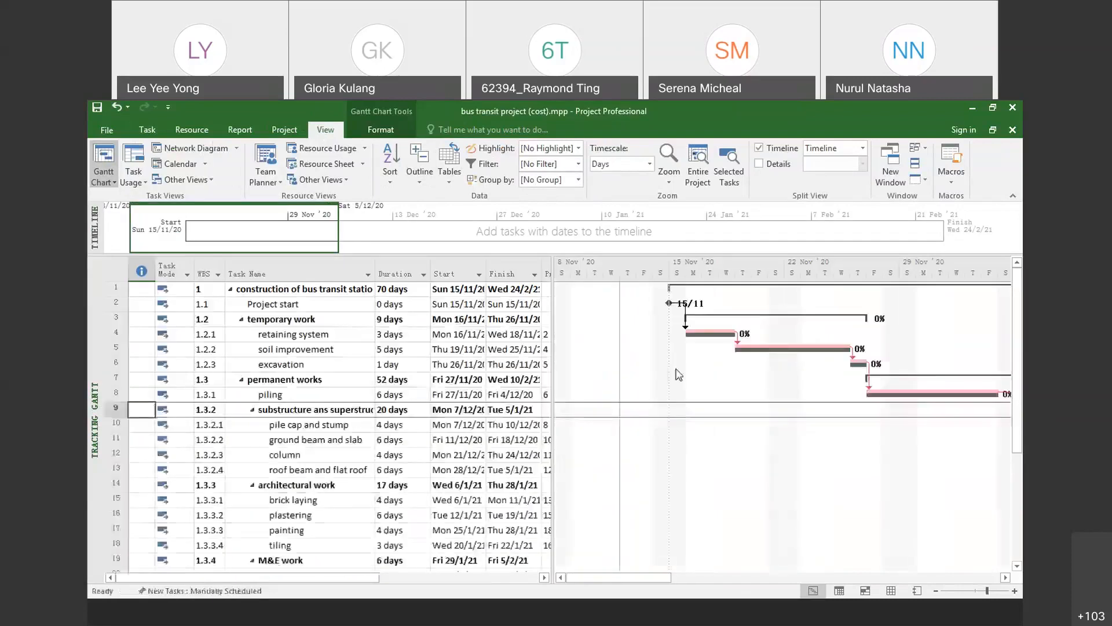
mouse_move(603, 578)
mouse_down()
mouse_move(843, 574)
mouse_move(776, 562)
mouse_move(585, 566)
mouse_up()
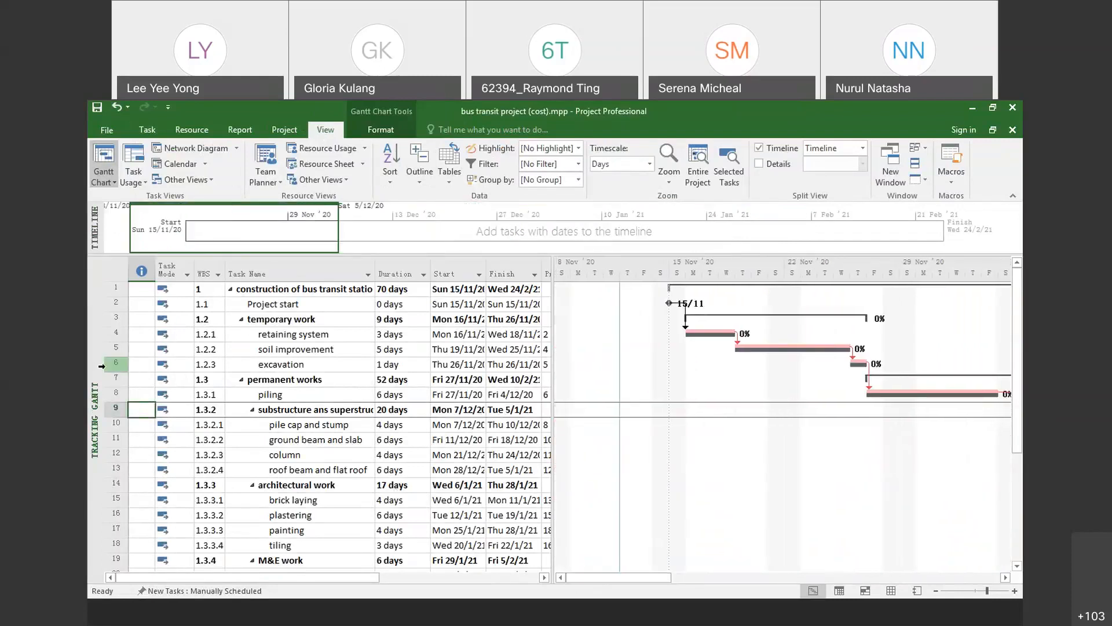
Step: Restore the Gantt Chart view and widen the cost table area to show the whole Remaining column
click(106, 181)
click(122, 212)
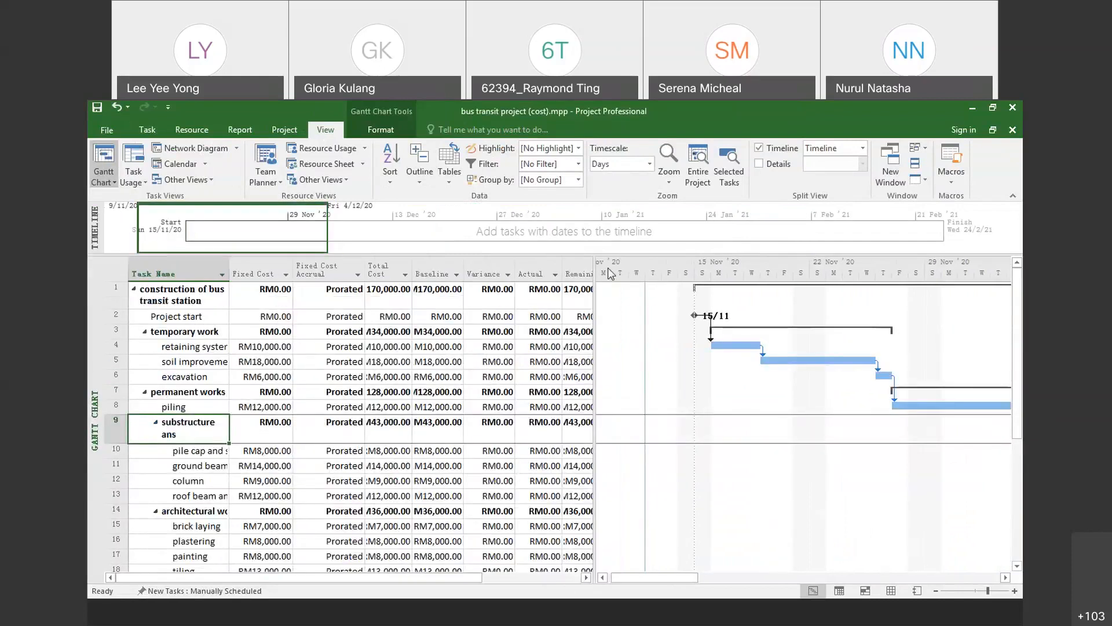
drag(597, 263, 632, 264)
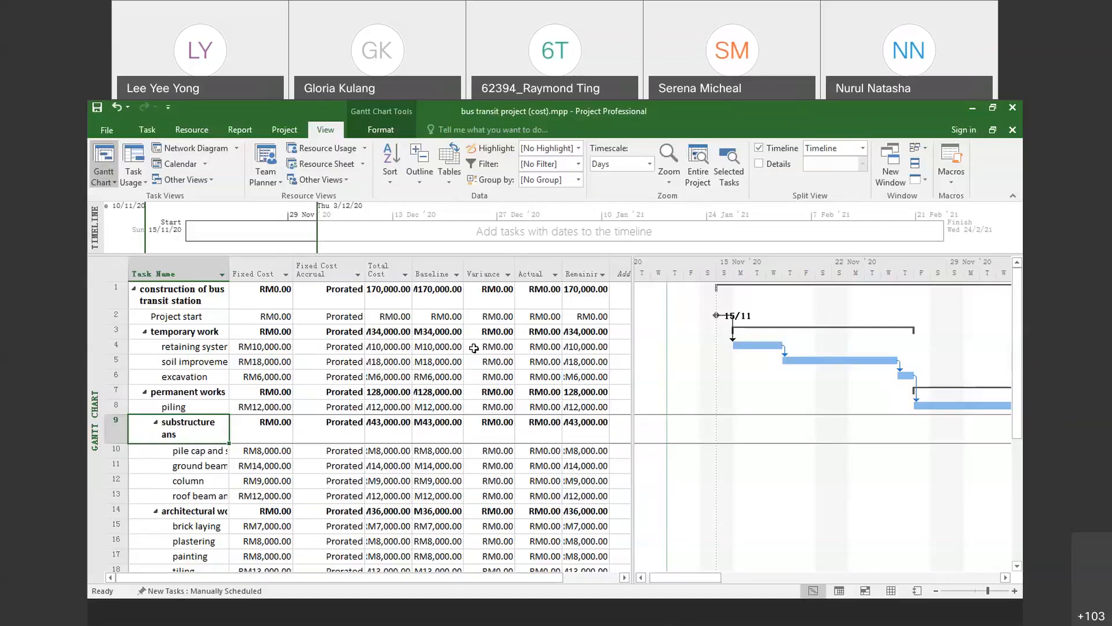
double_click(434, 357)
Step: Generate a visual report from the Cash Flow Report template with weekly usage data
click(367, 135)
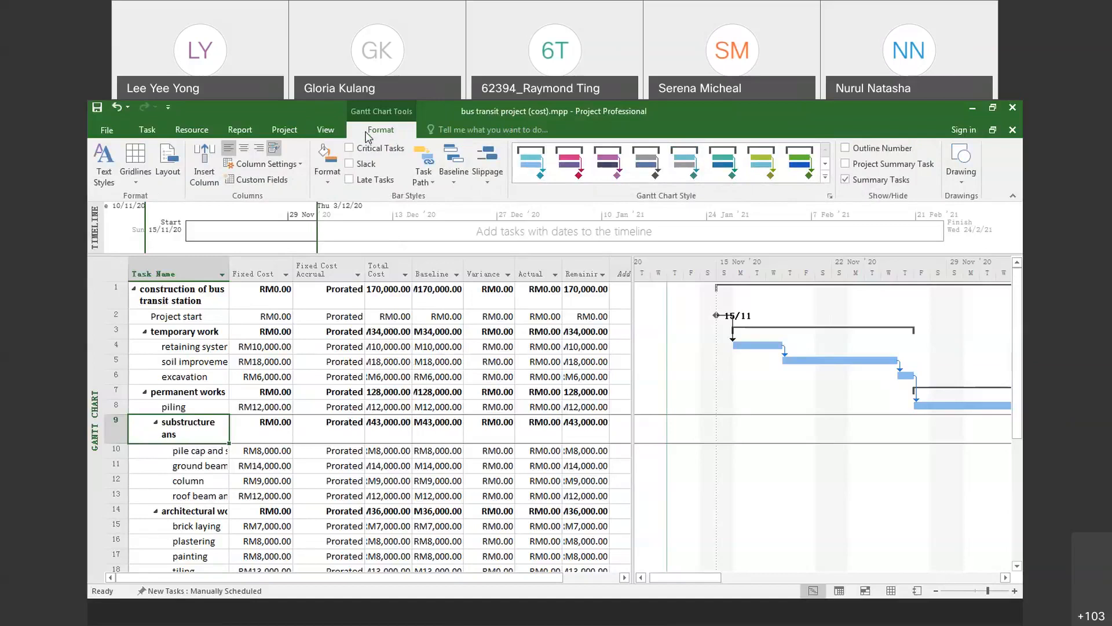
click(248, 131)
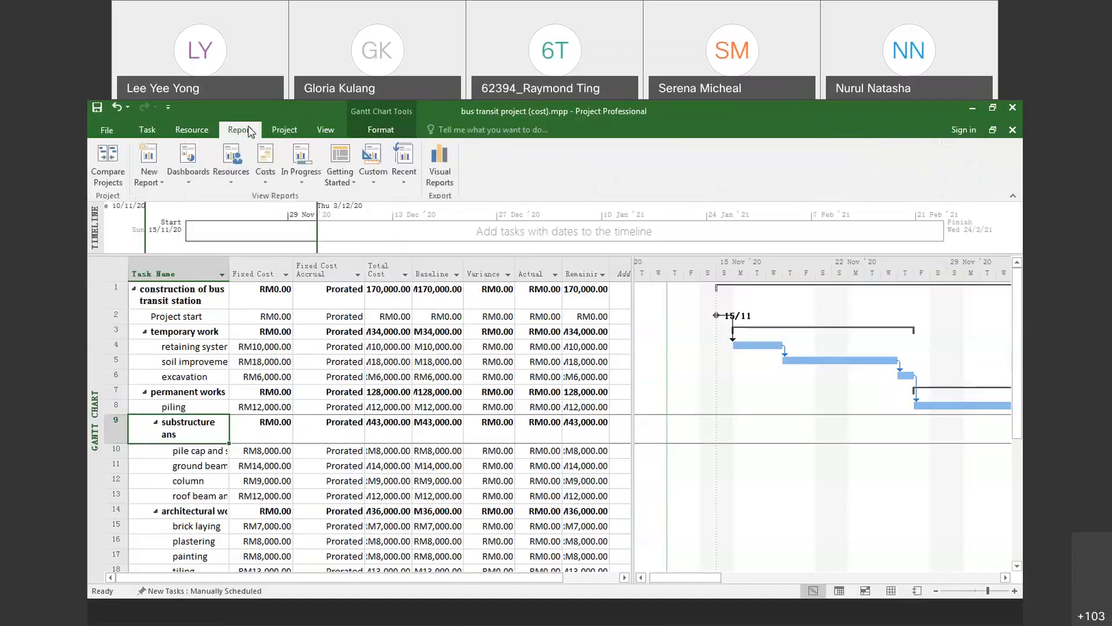
click(440, 171)
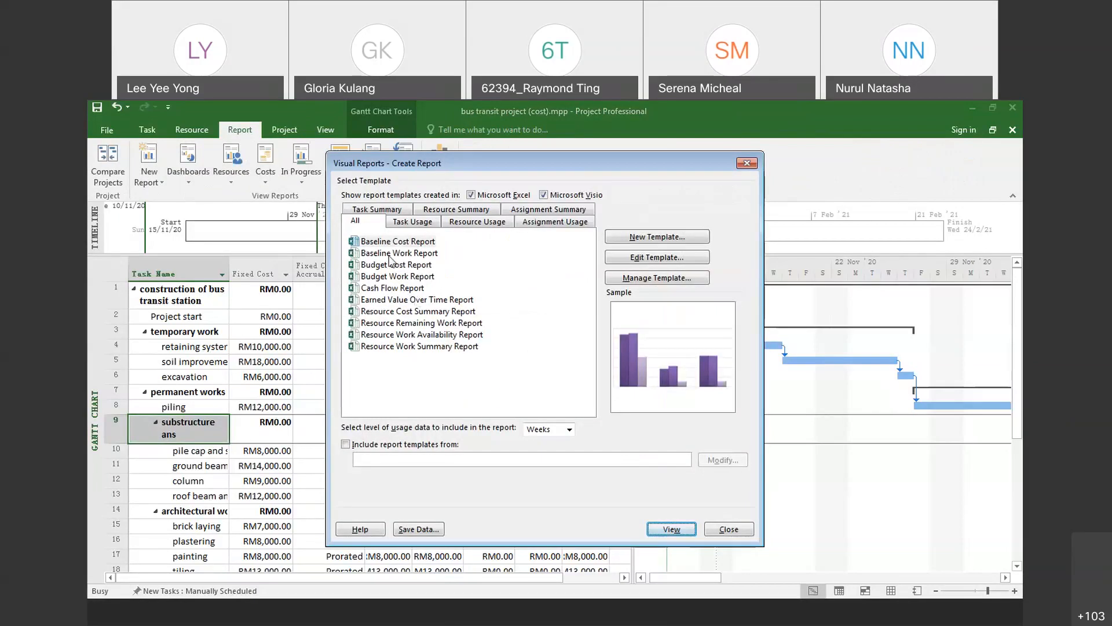
click(392, 289)
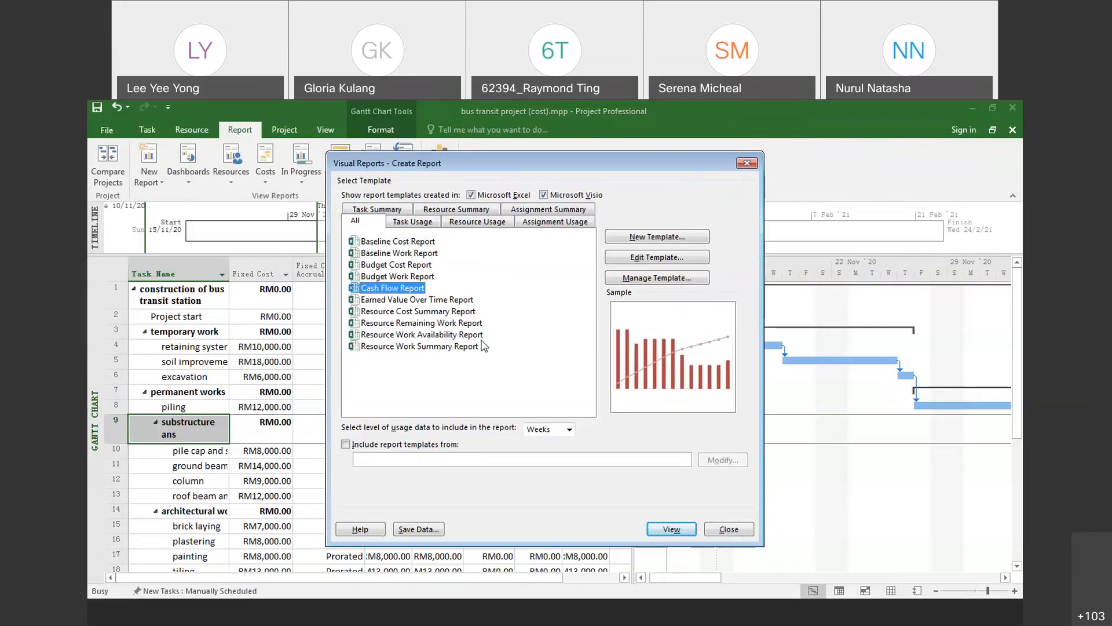
click(671, 530)
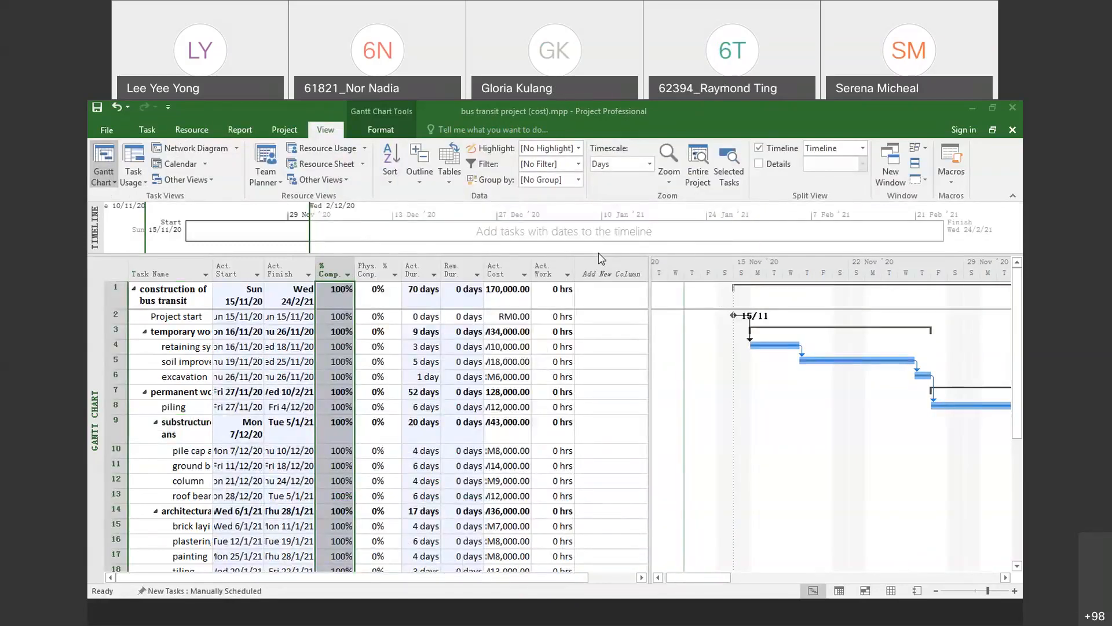
Step: Set the percent complete of the top-level construction of bus transit station task to 0%
click(323, 296)
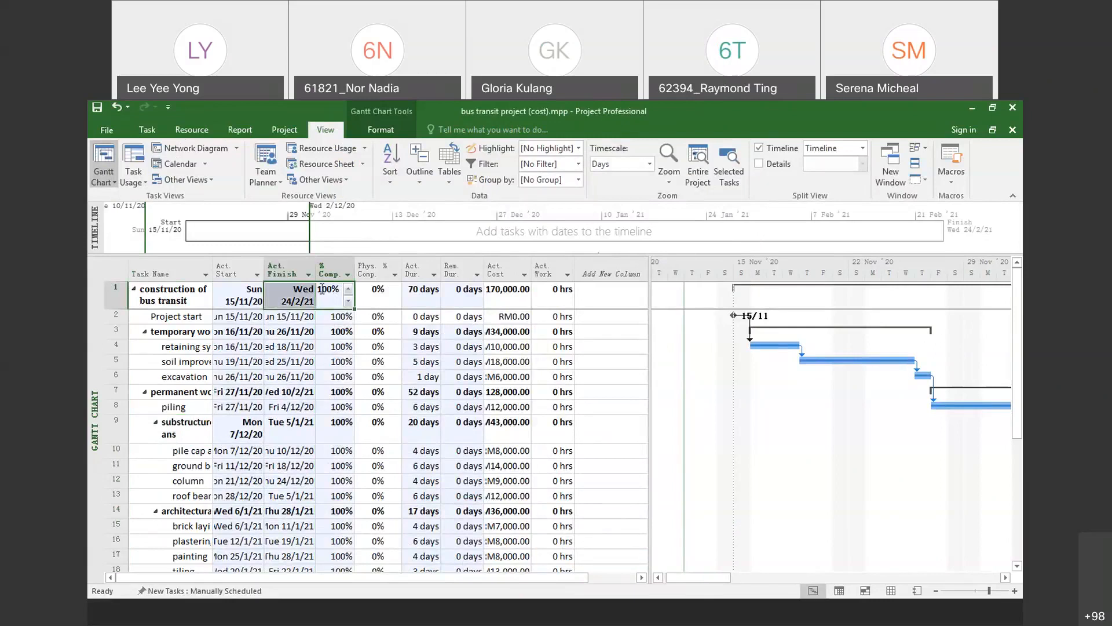
text(10)
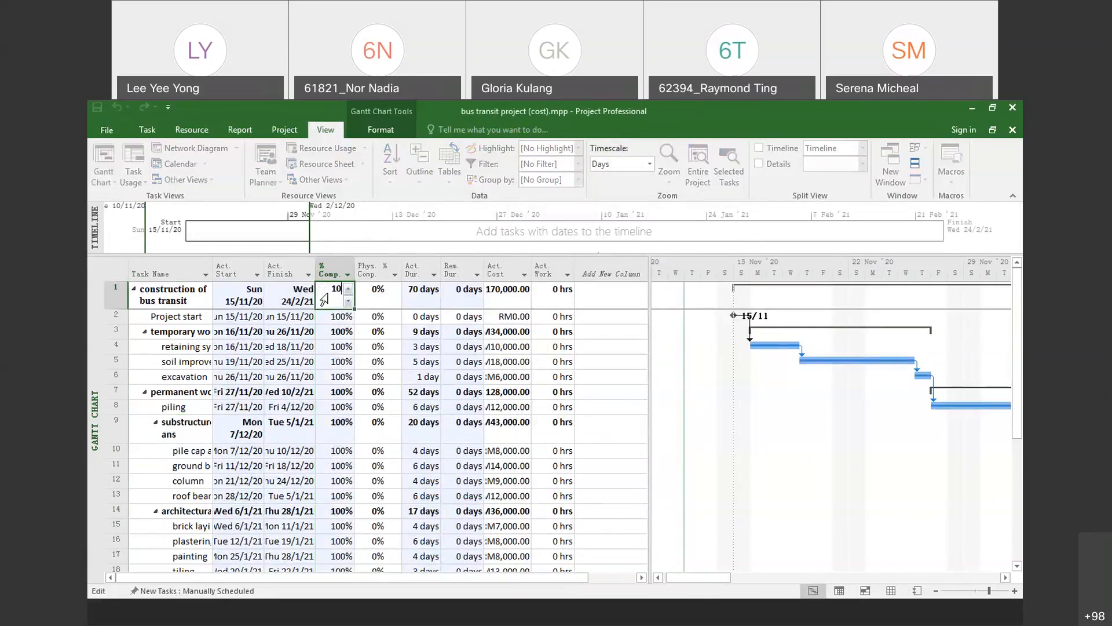
key(BackSpace)
key(BackSpace)
text(0)
click(328, 294)
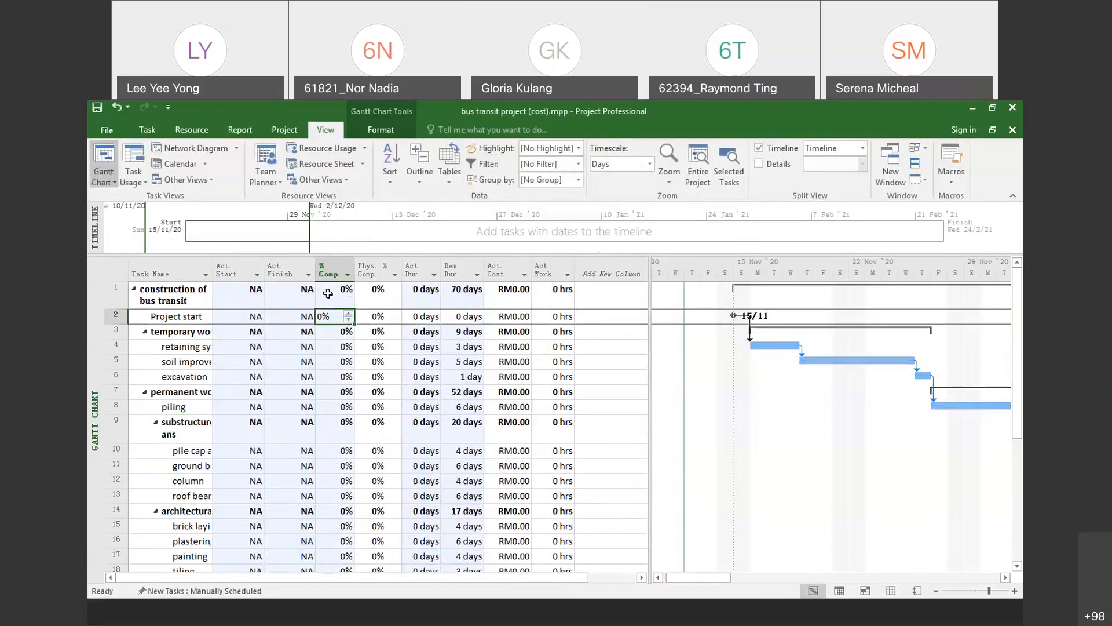
click(328, 293)
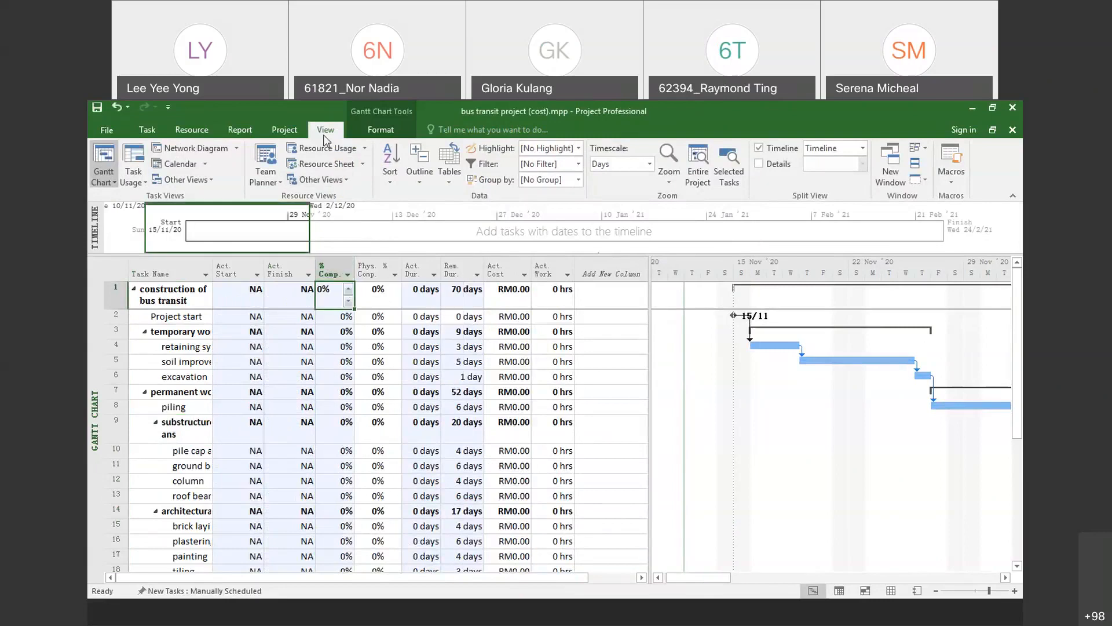
Step: Keep the Tracking table applied and set the top-level construction task's percent complete to 100%
click(450, 169)
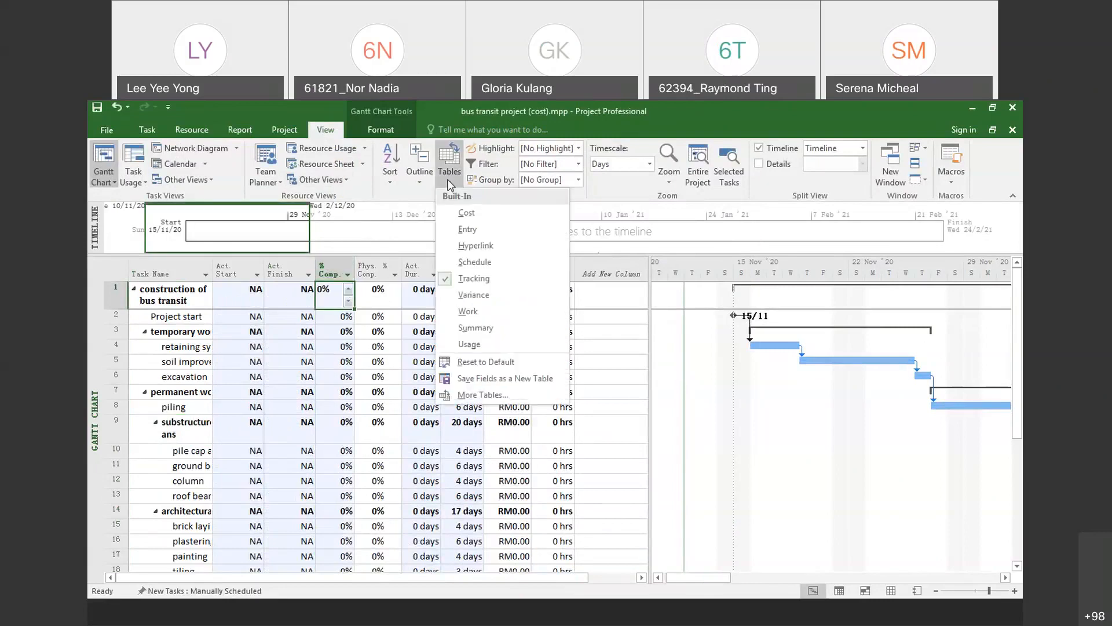
click(463, 279)
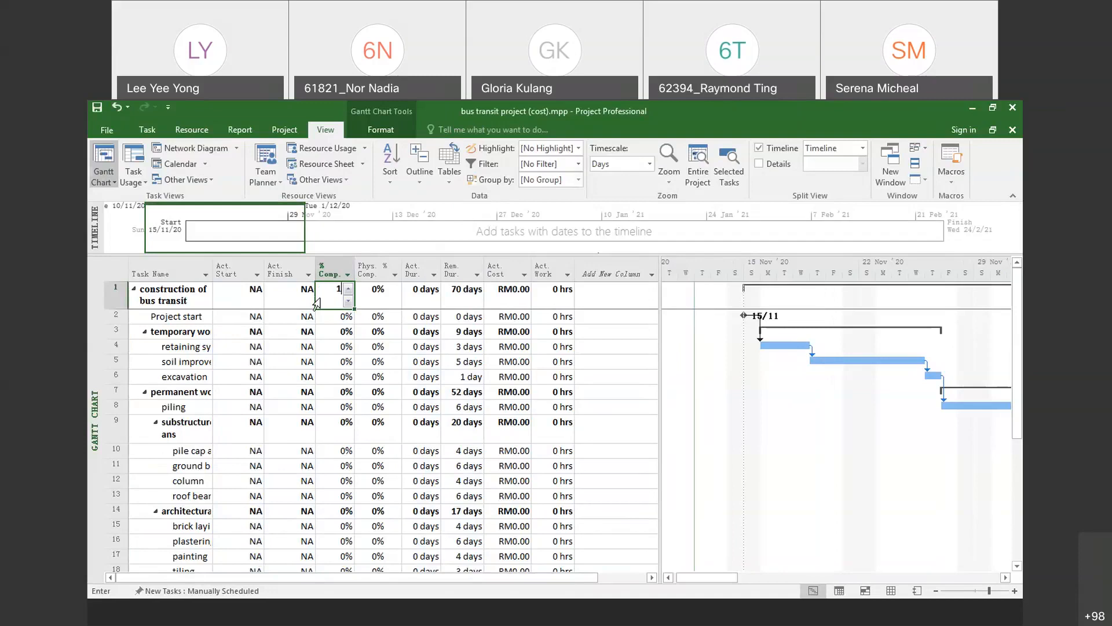
text(100)
key(Return)
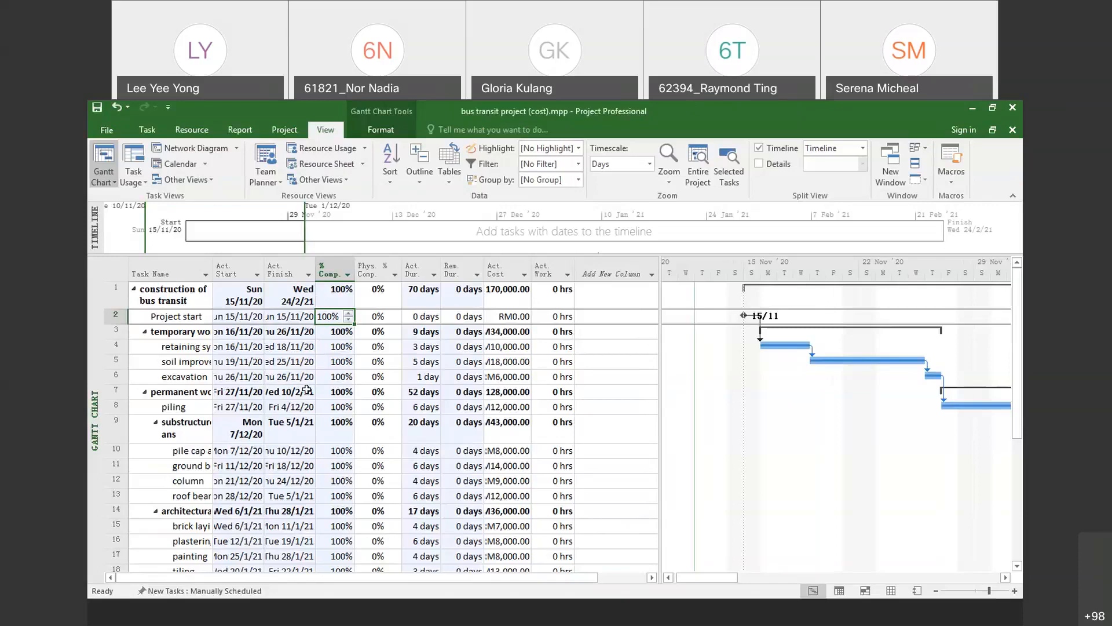
click(334, 295)
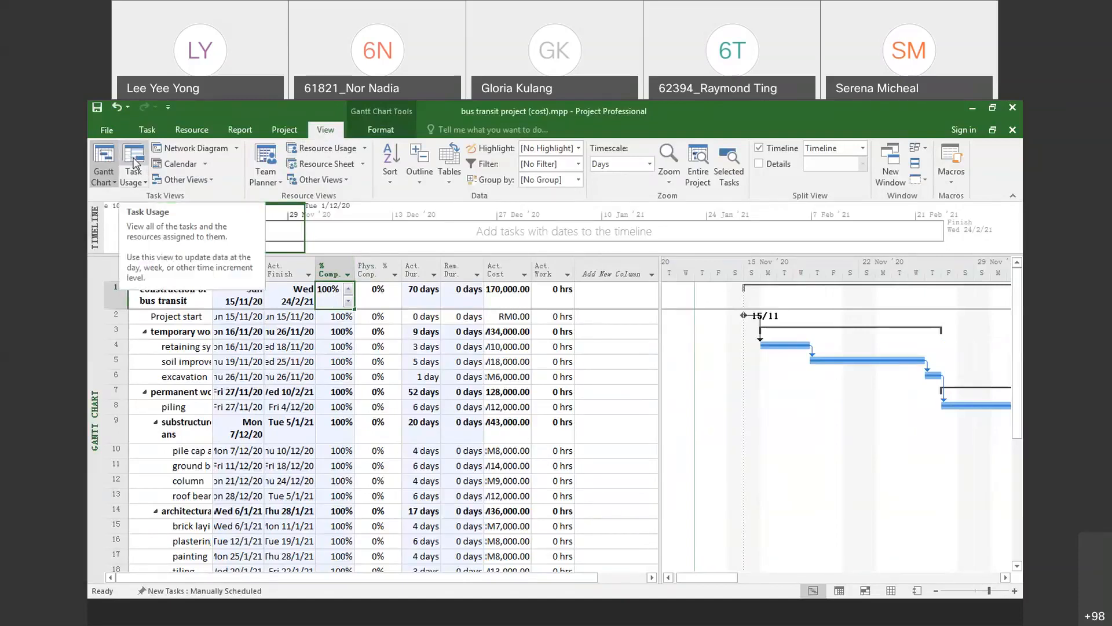
Step: Switch to the Task Usage view, widen its table area slightly and apply the Summary table
click(133, 163)
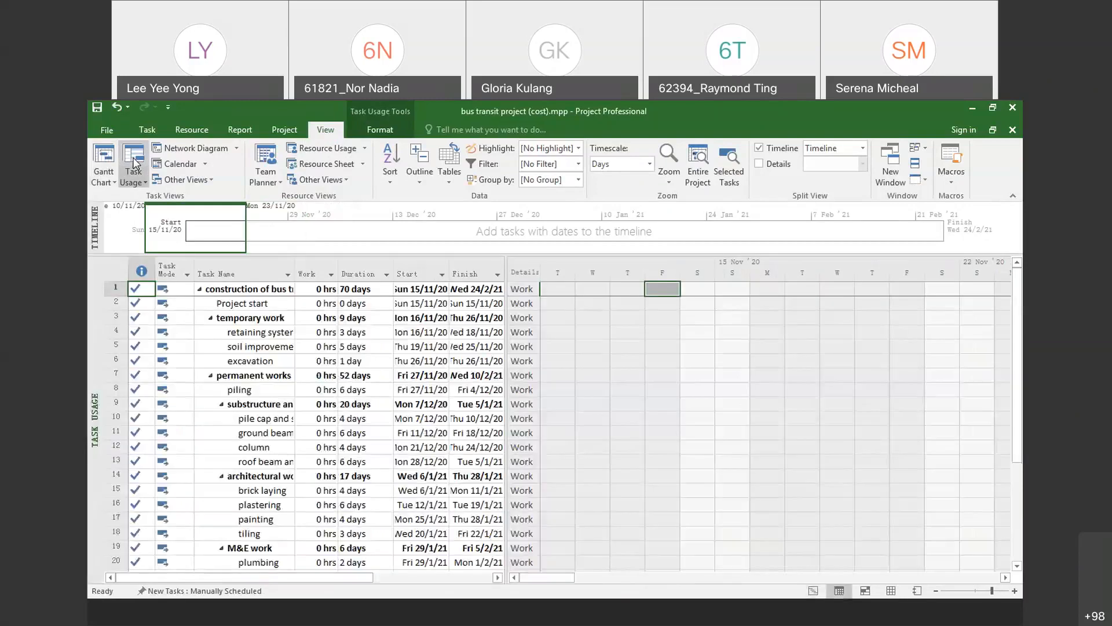
drag(505, 270, 519, 269)
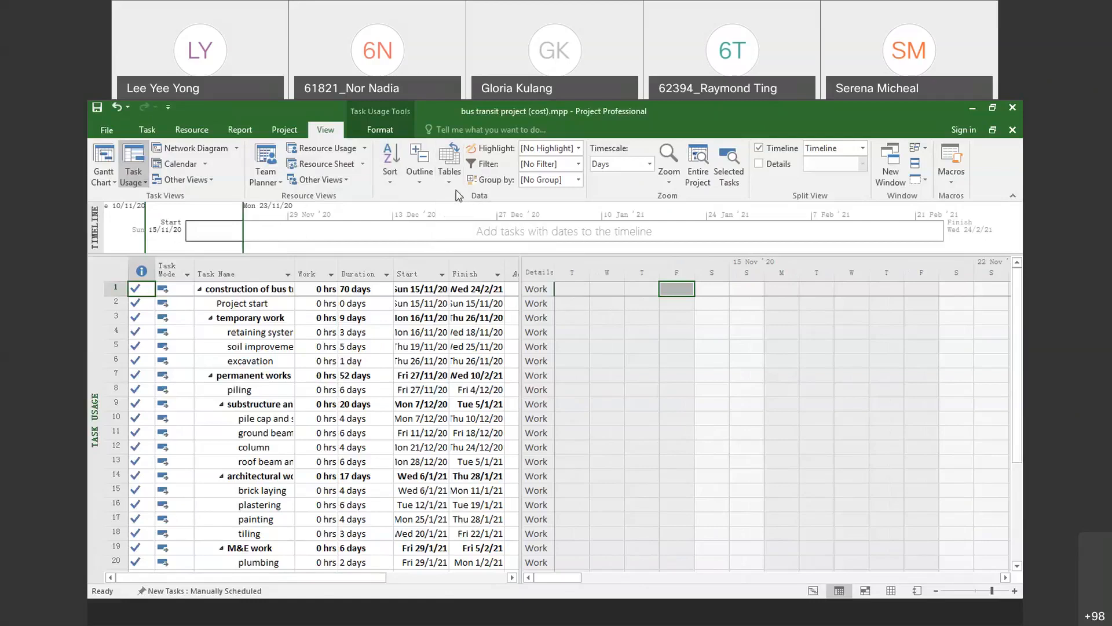
click(449, 176)
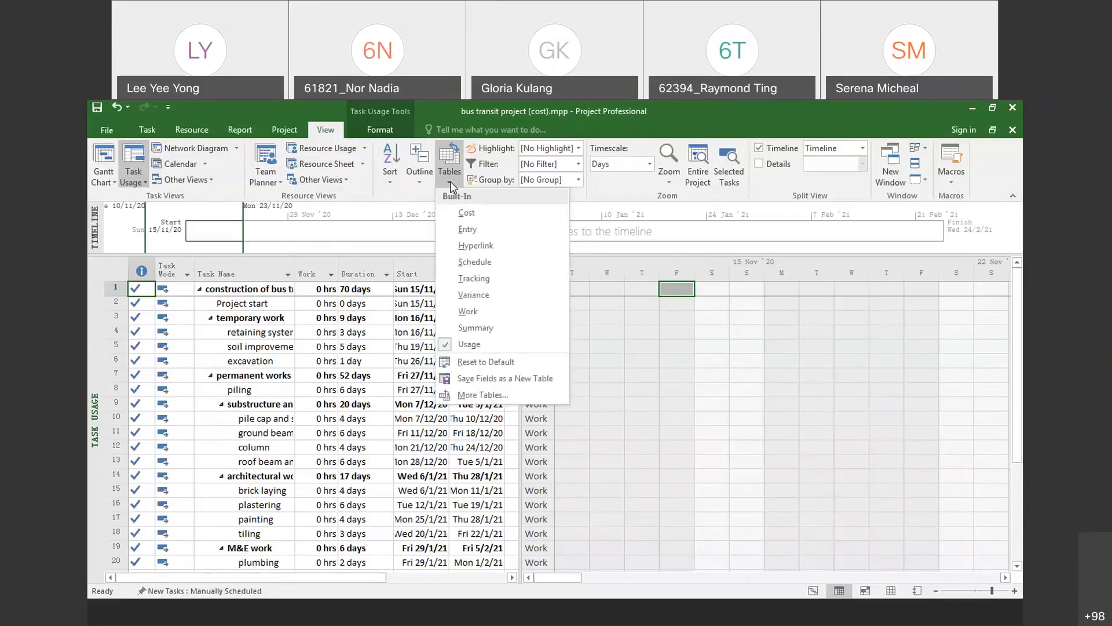
click(488, 329)
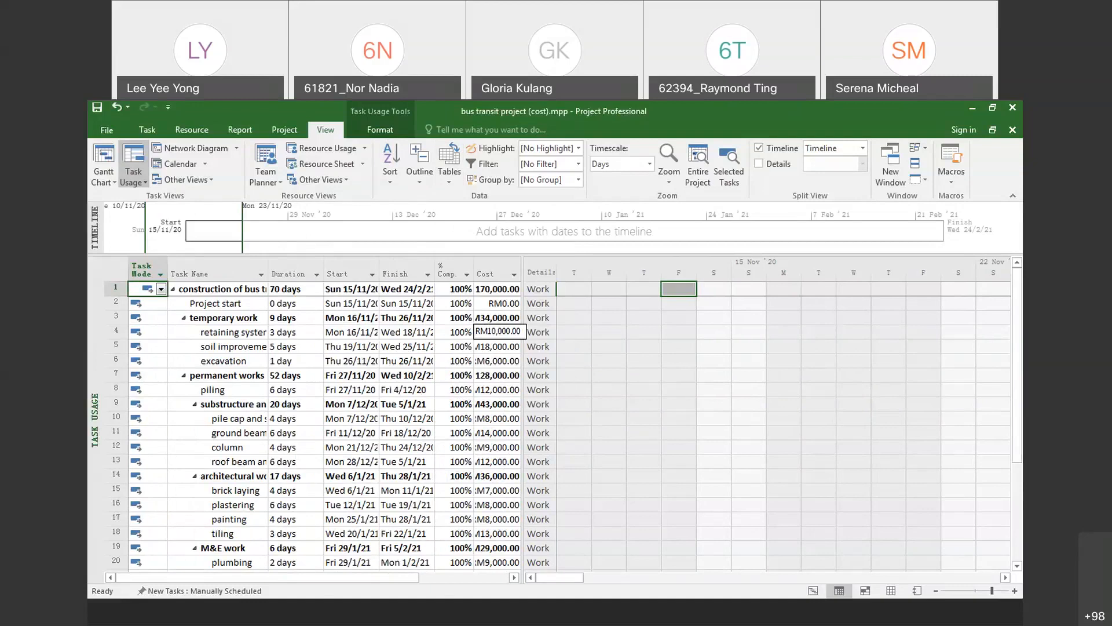
Step: Put the Usage table back in the Task Usage view for comparison and reapply the Summary table
click(457, 186)
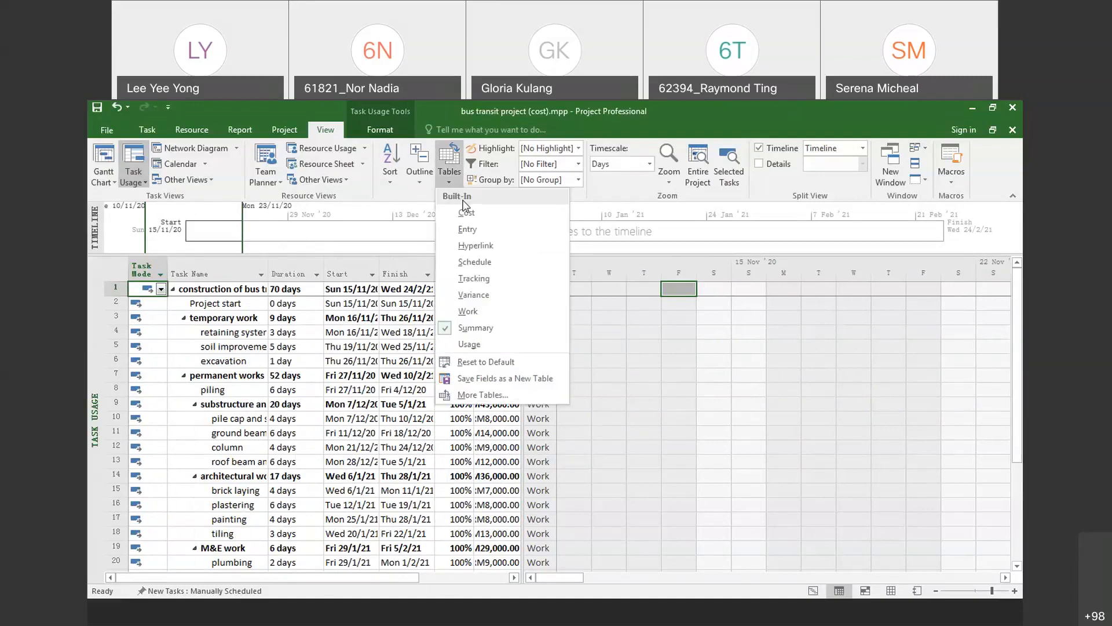
click(485, 333)
click(449, 181)
click(485, 346)
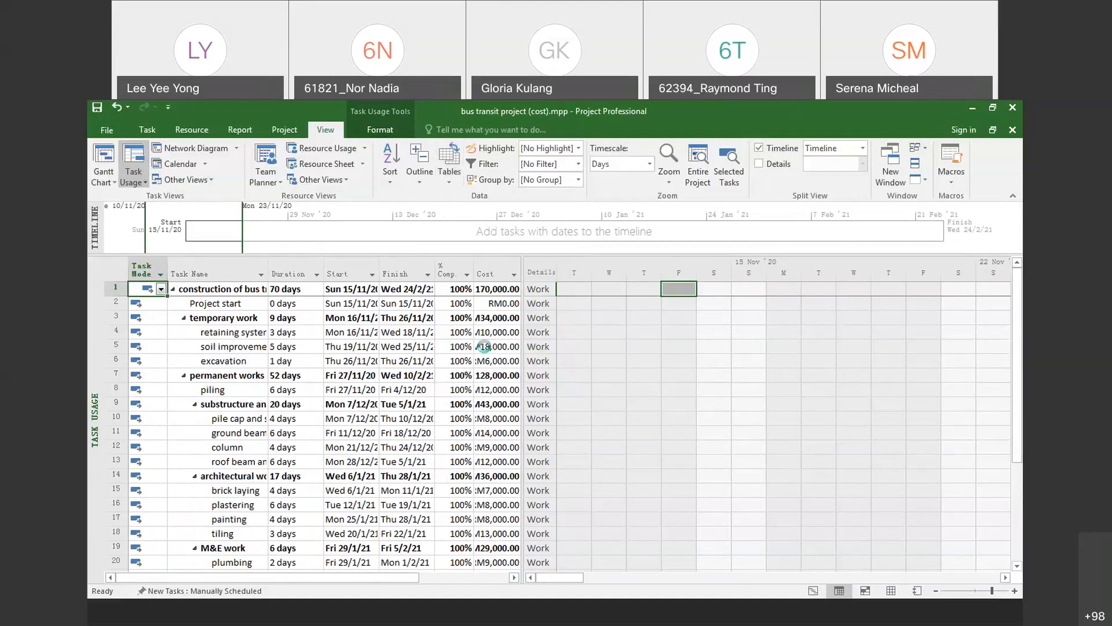
mouse_move(508, 269)
mouse_down()
mouse_move(678, 269)
mouse_move(523, 269)
mouse_up()
click(453, 182)
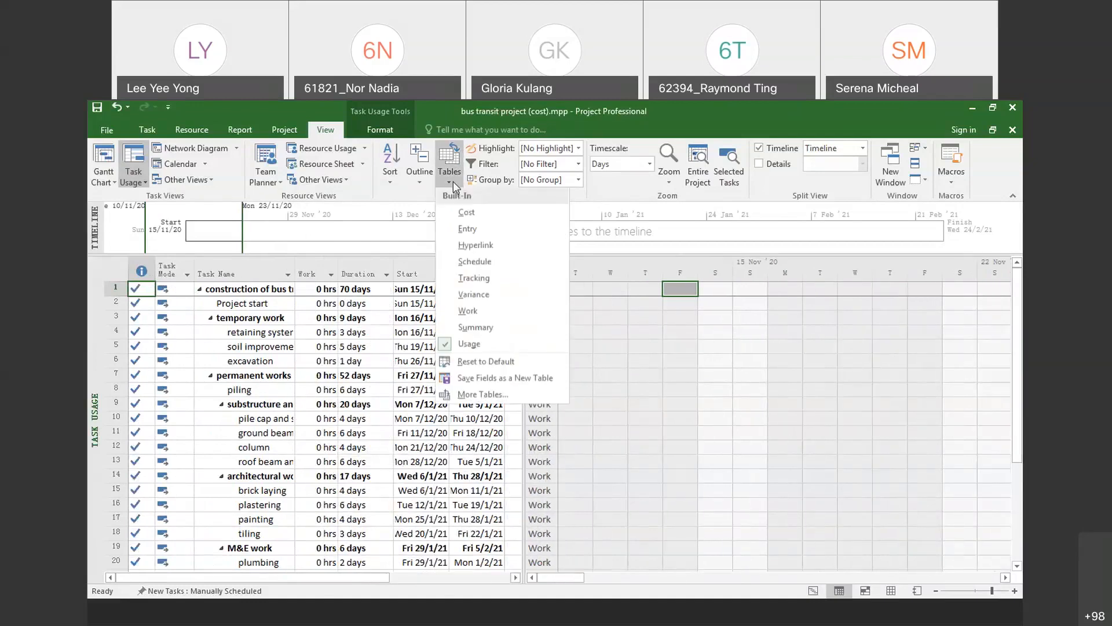
click(487, 328)
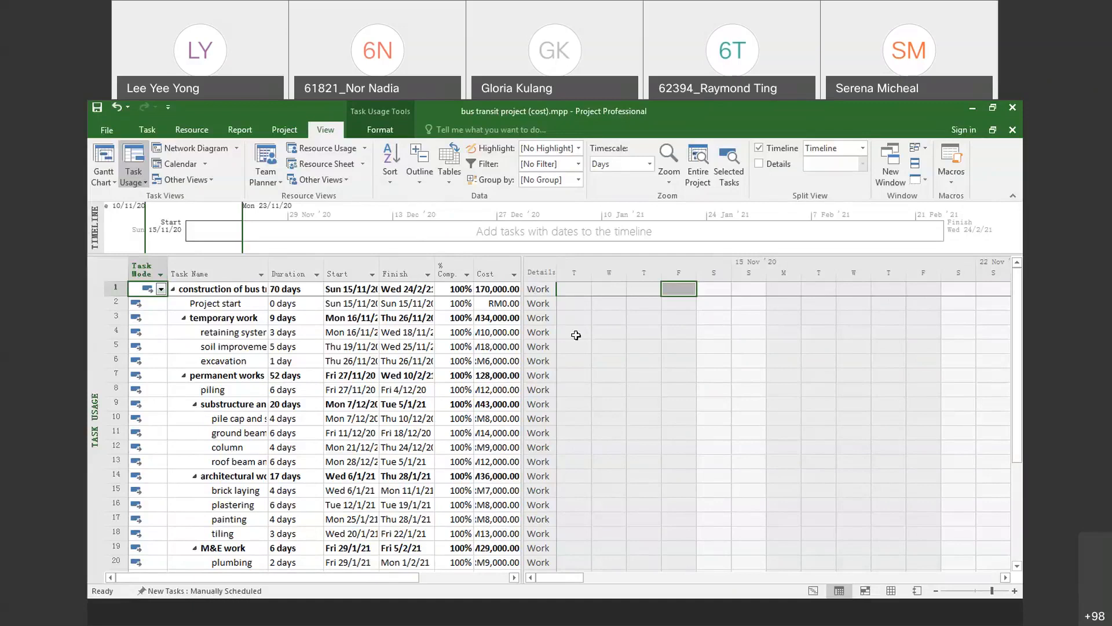
Step: Widen the Details column and add the Cumulative Cost and Cumulative Percent Complete fields to the usage details
drag(557, 272, 593, 272)
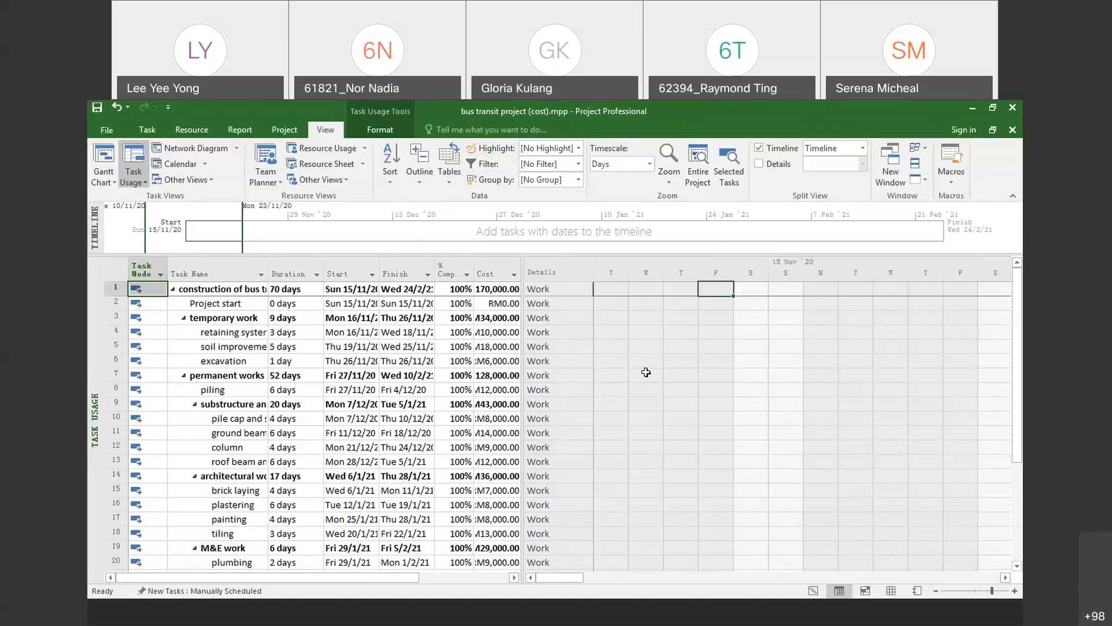
right_click(585, 330)
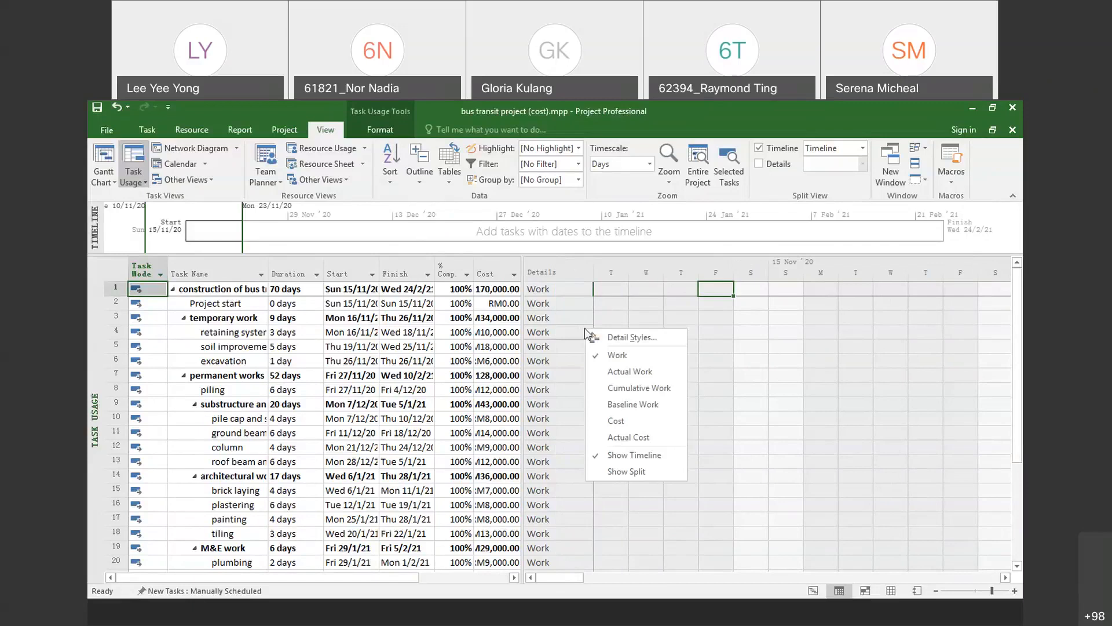
right_click(578, 316)
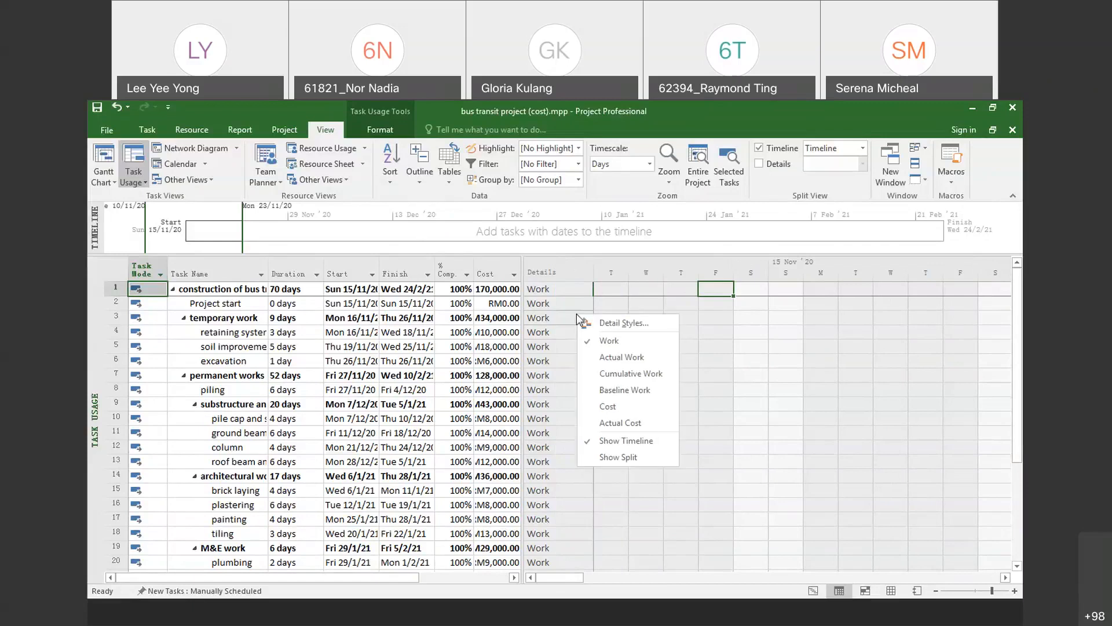
click(603, 327)
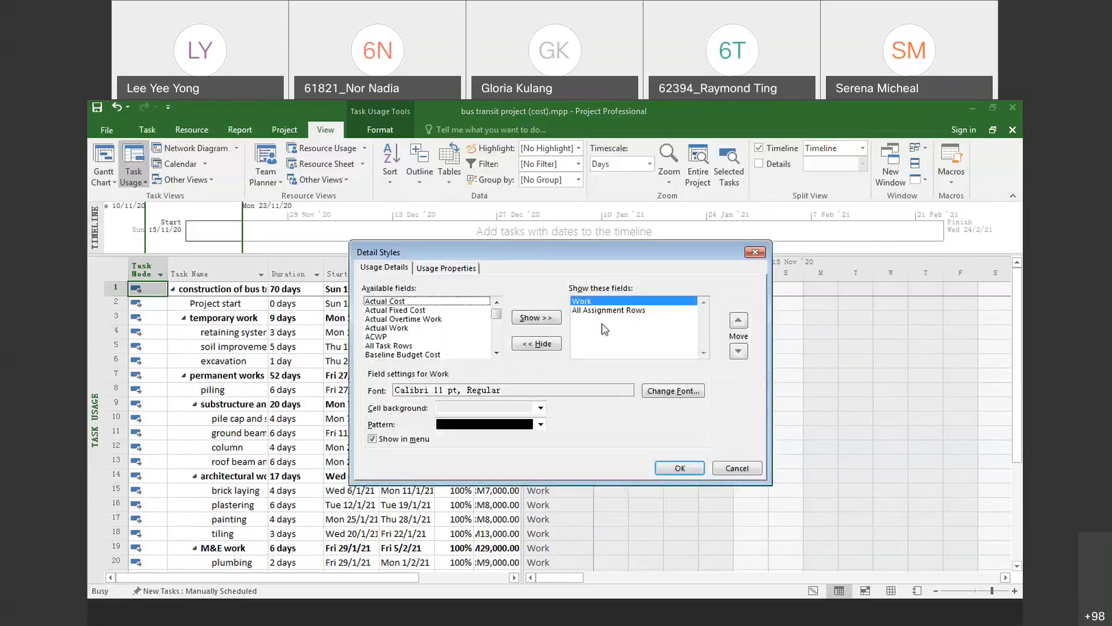
drag(496, 315, 496, 342)
click(406, 327)
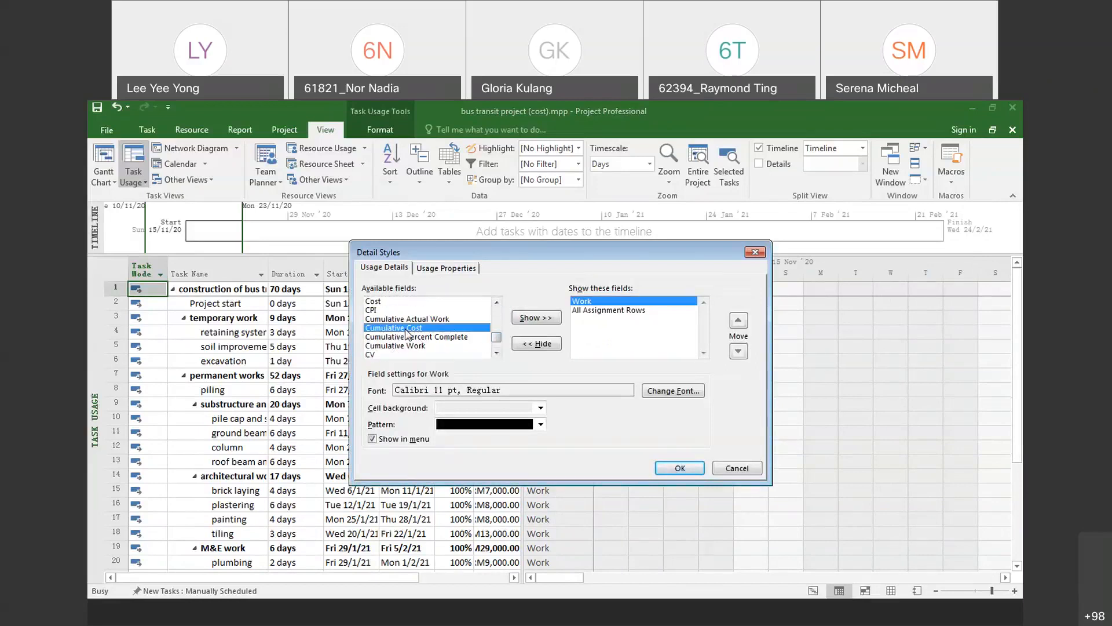
click(538, 321)
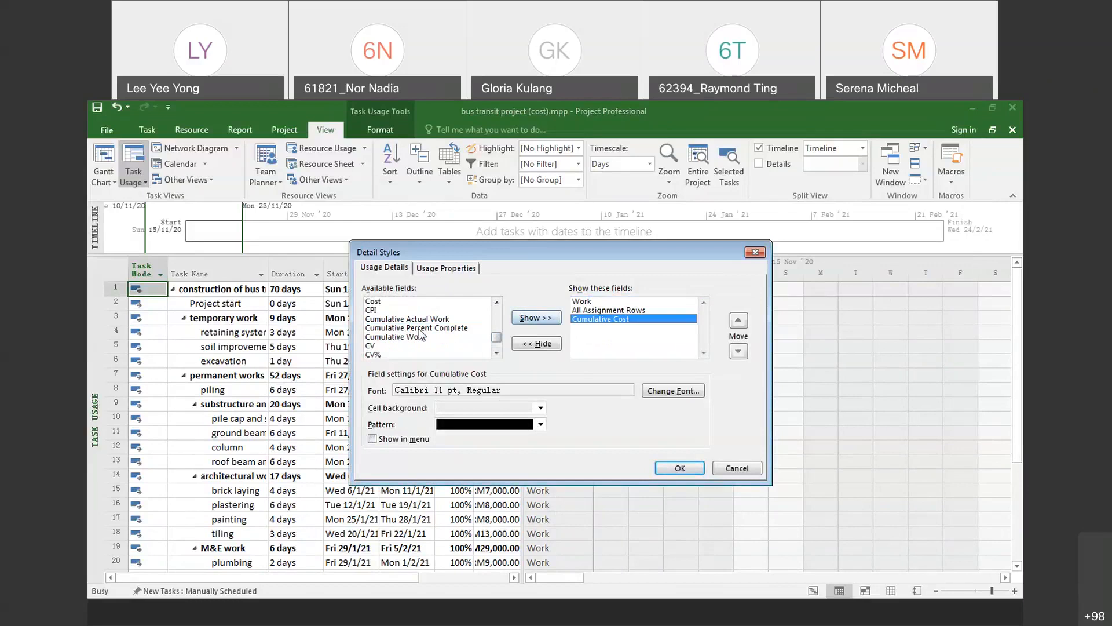
click(419, 330)
click(536, 317)
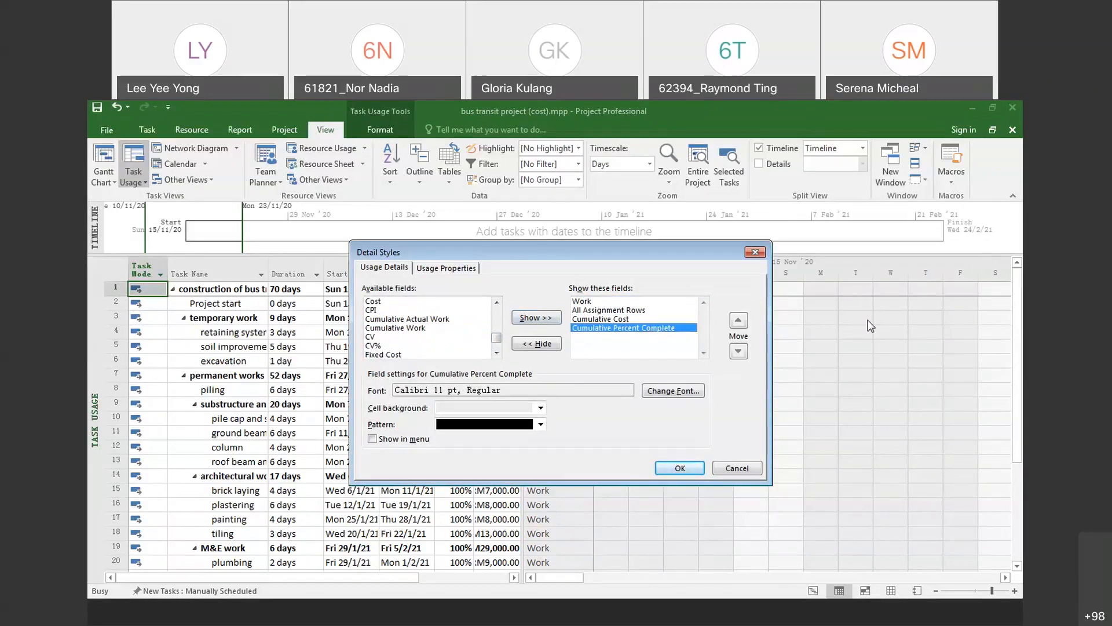
click(688, 468)
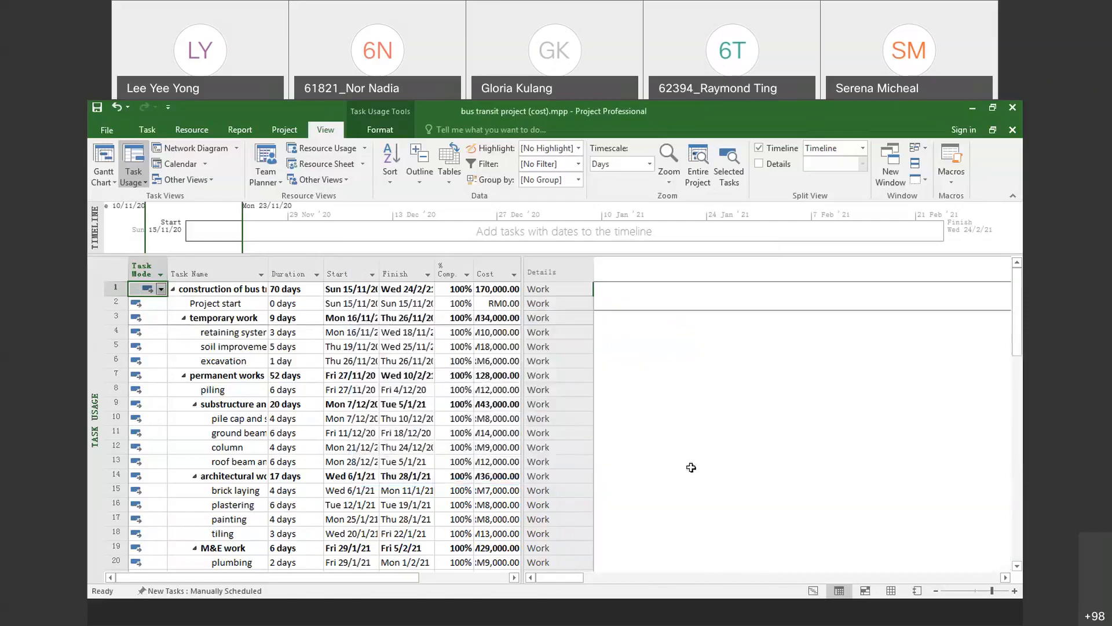
Step: Examine the daily cumulative cost and cumulative percent complete rows of the tasks from the project start in mid-November 2020
drag(559, 578, 577, 577)
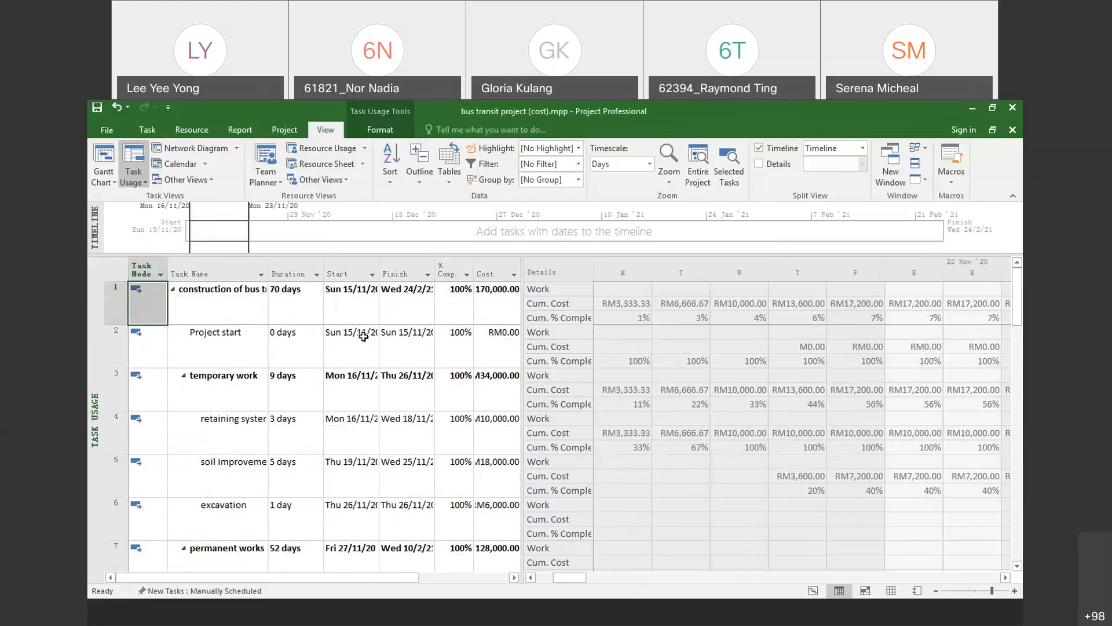
drag(572, 577, 558, 577)
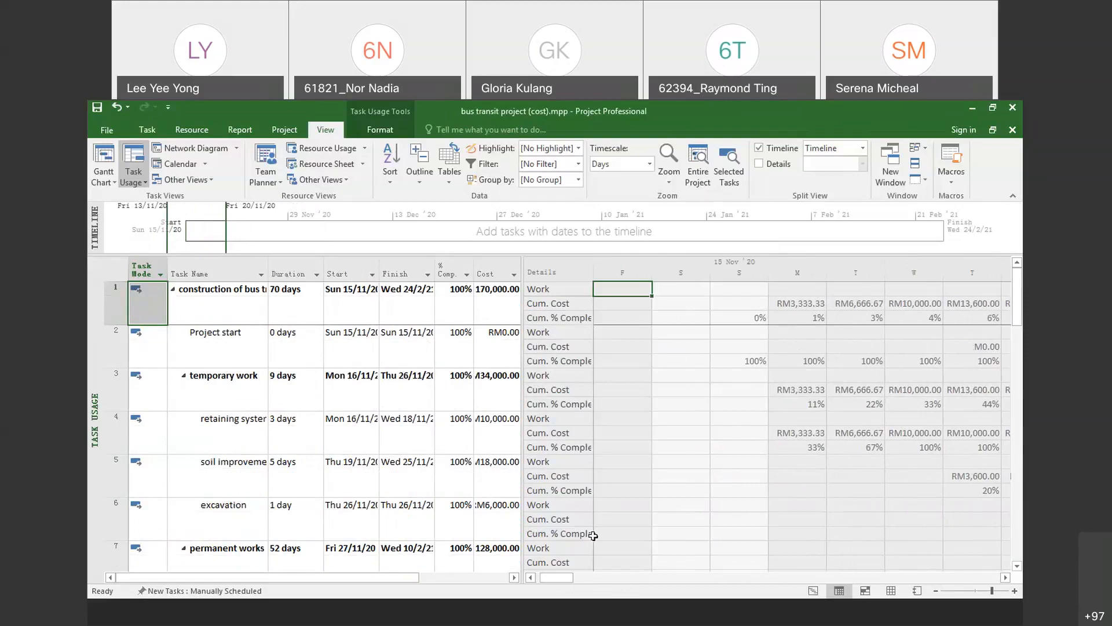
mouse_move(557, 578)
mouse_down()
mouse_move(569, 579)
mouse_move(552, 586)
mouse_up()
mouse_move(550, 580)
mouse_down()
mouse_move(729, 586)
mouse_move(539, 577)
mouse_up()
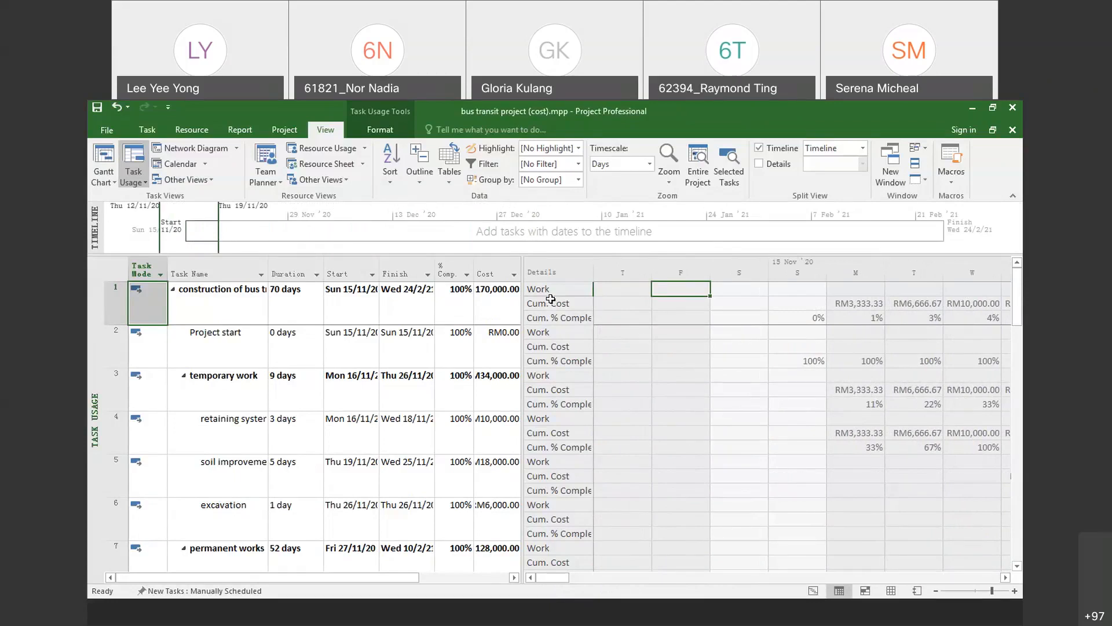
drag(551, 301, 555, 315)
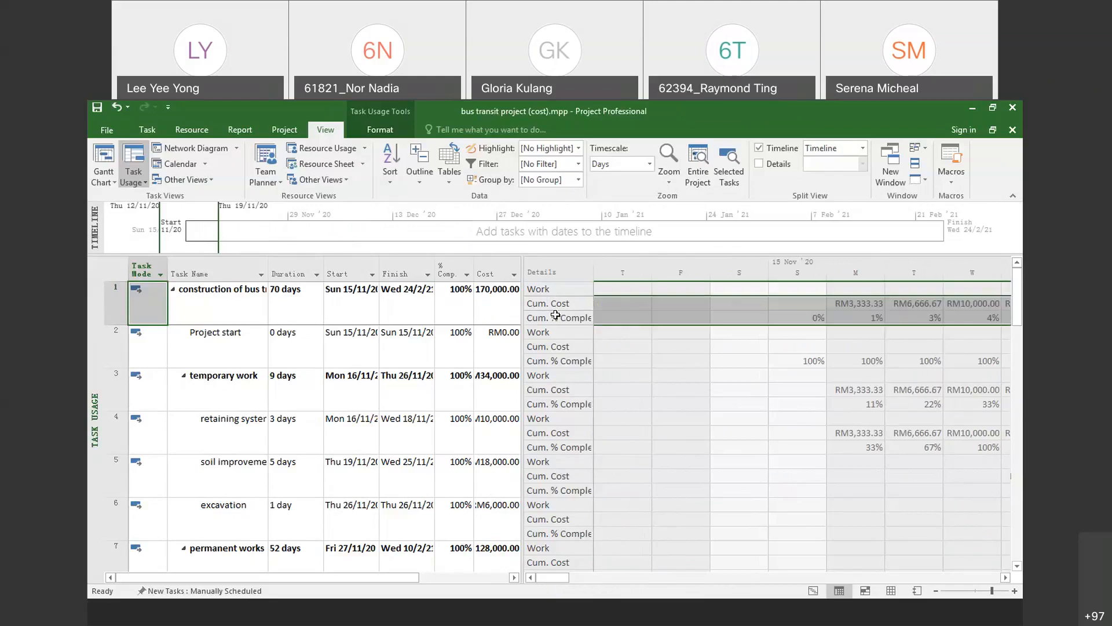
click(584, 332)
drag(555, 579, 568, 580)
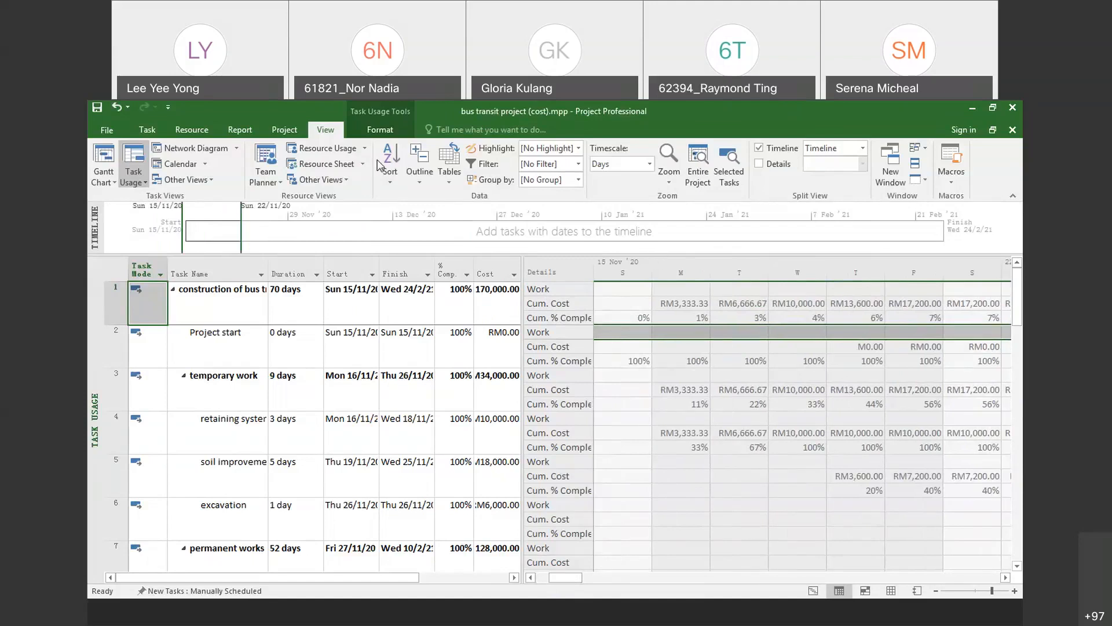
Step: Set the Task Usage timescale to weeks and look across the weekly figures from mid-November to late December
click(649, 164)
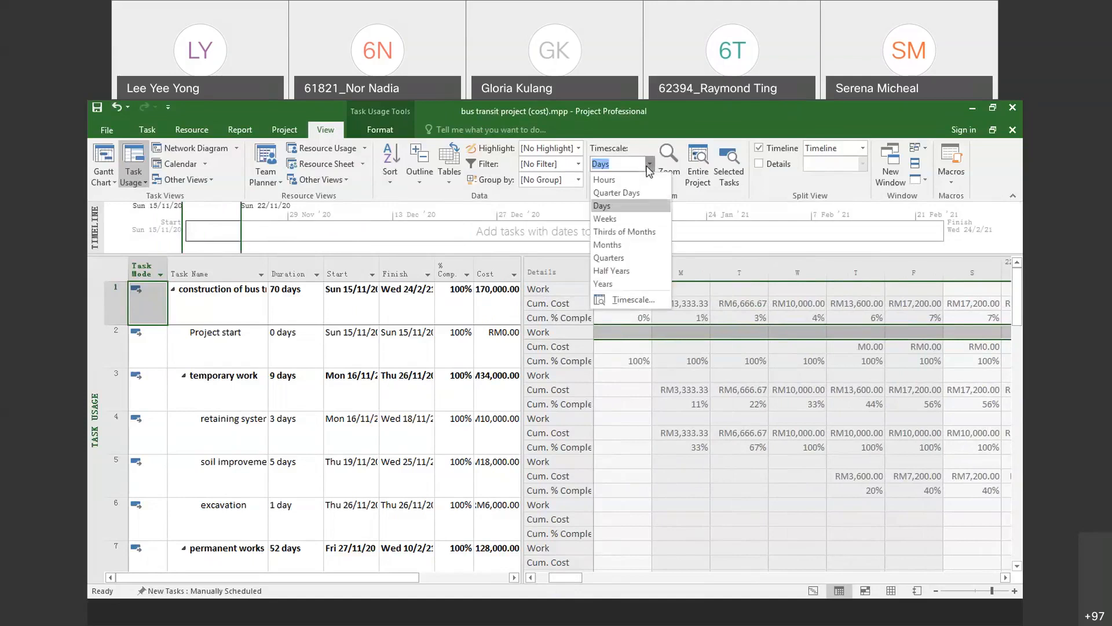
click(621, 218)
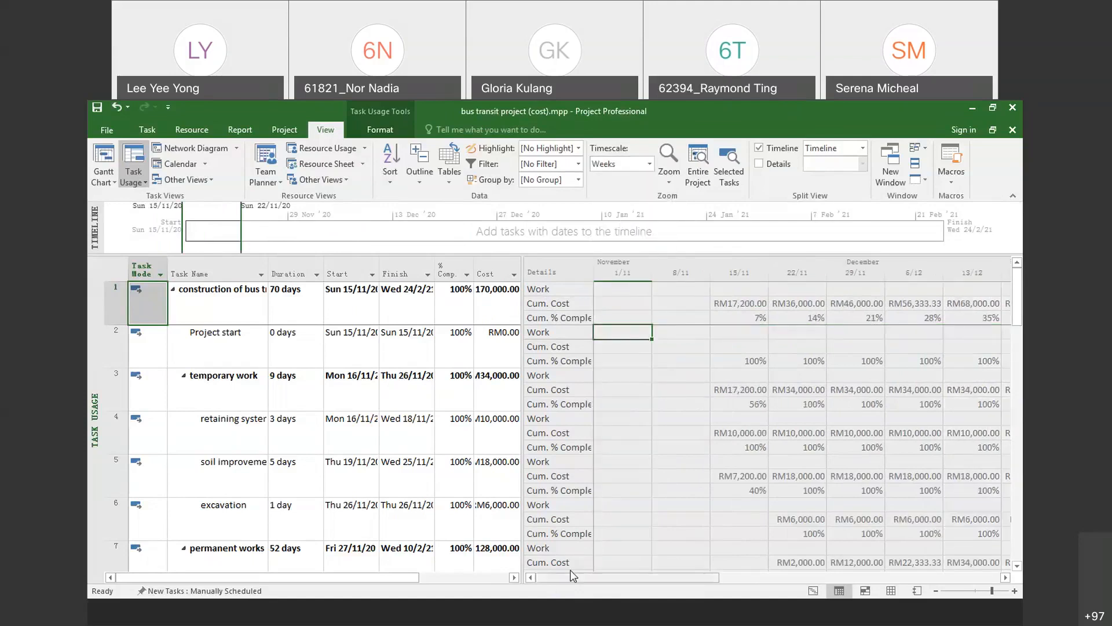
mouse_move(599, 577)
mouse_down()
mouse_move(622, 584)
mouse_move(600, 582)
mouse_up()
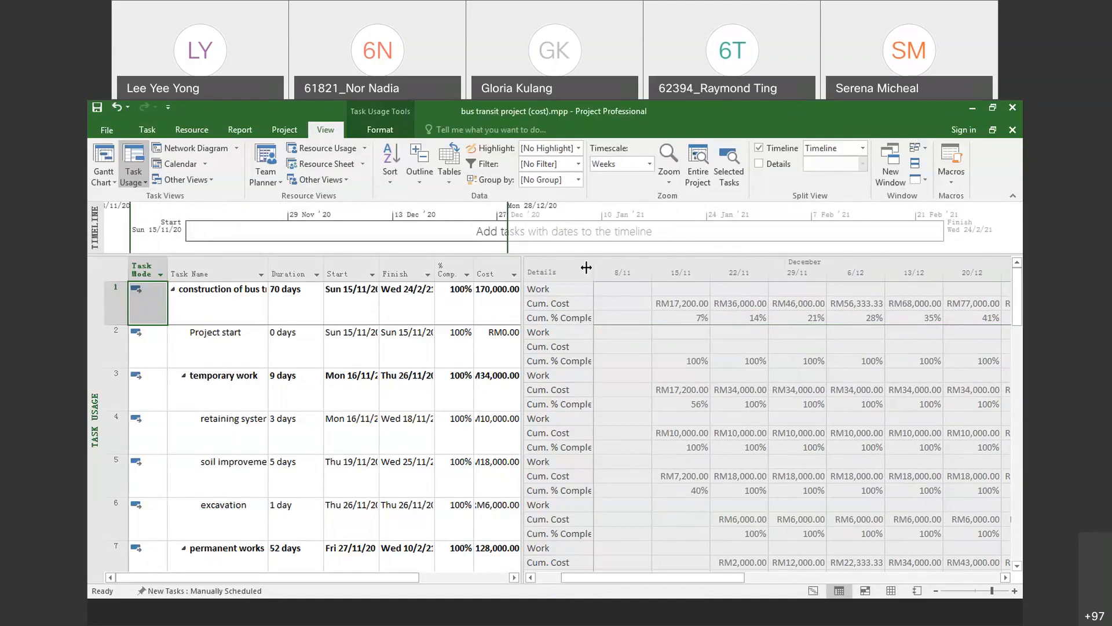
drag(626, 584, 550, 560)
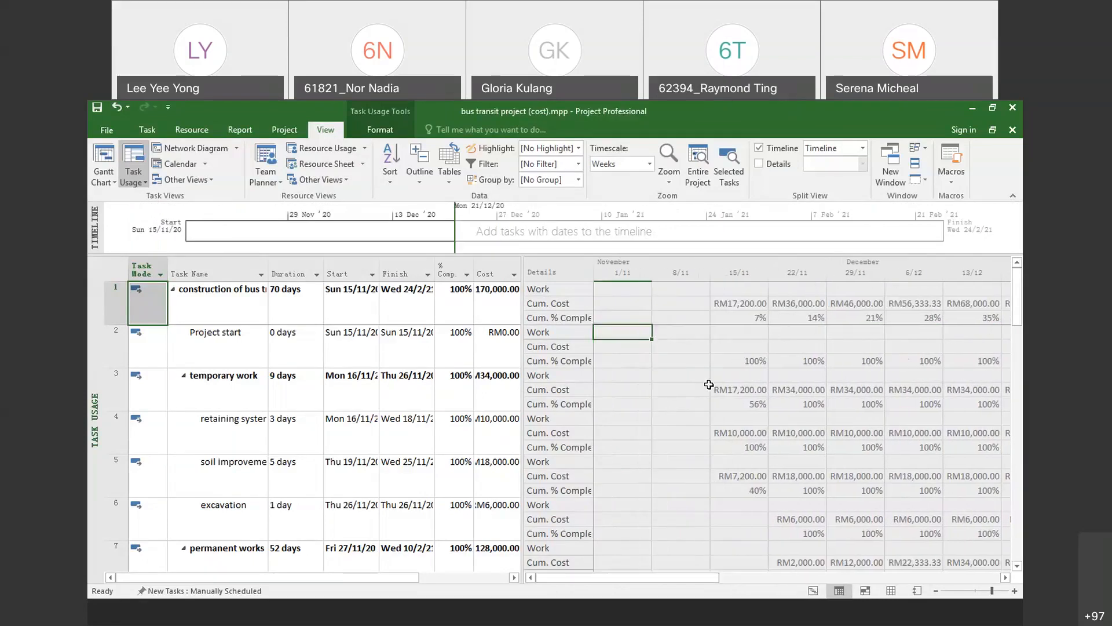
Step: Copy the project summary task's weekly cumulative cost and percent complete values into a blank Excel workbook, starting at cell B2
drag(555, 300, 554, 318)
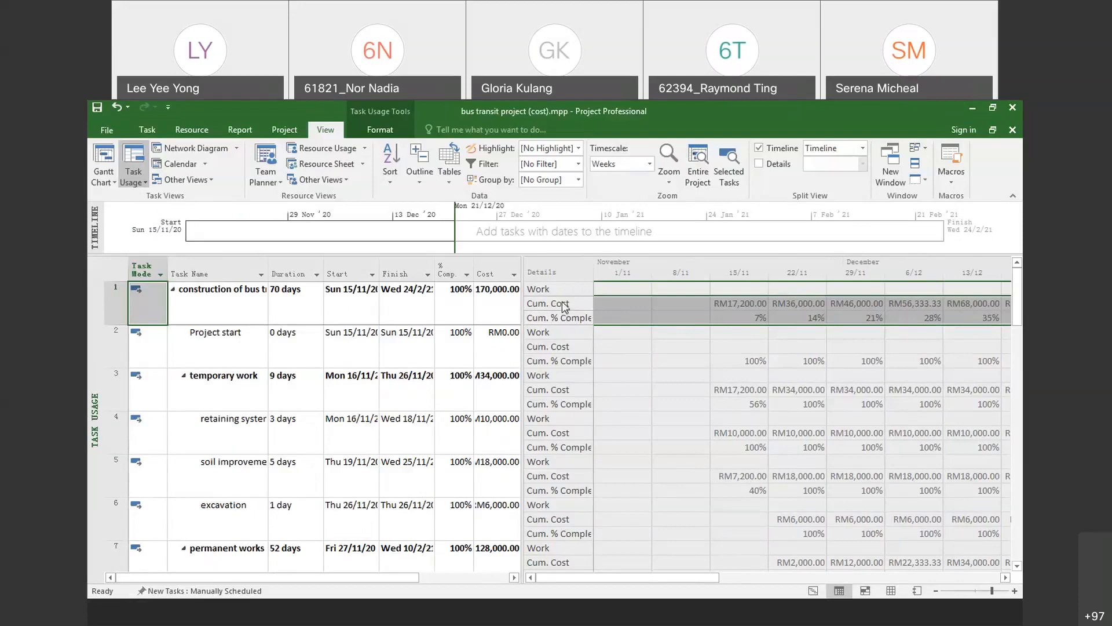
drag(564, 291, 561, 313)
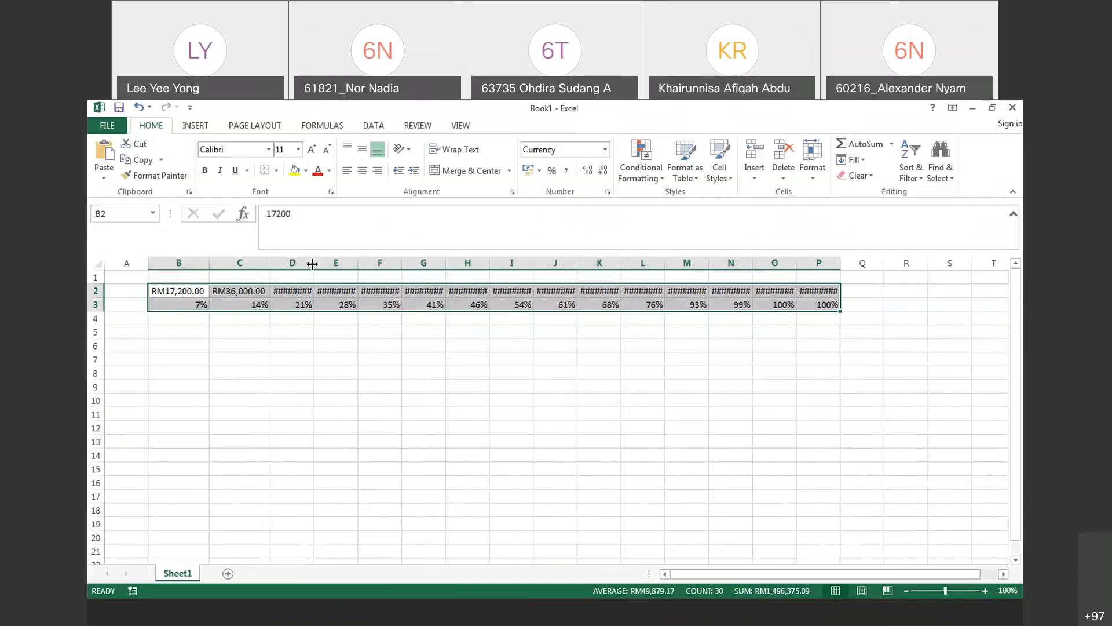
Step: Autofit the widths of columns D through P to the pasted currency amounts
double_click(312, 264)
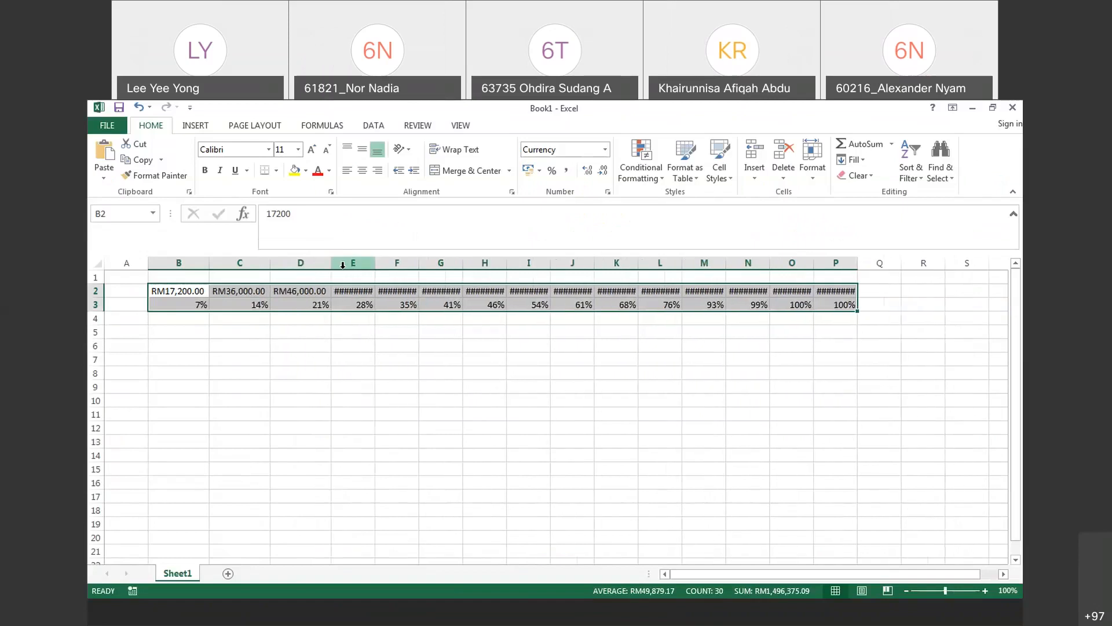
double_click(376, 264)
drag(432, 266, 432, 267)
double_click(432, 266)
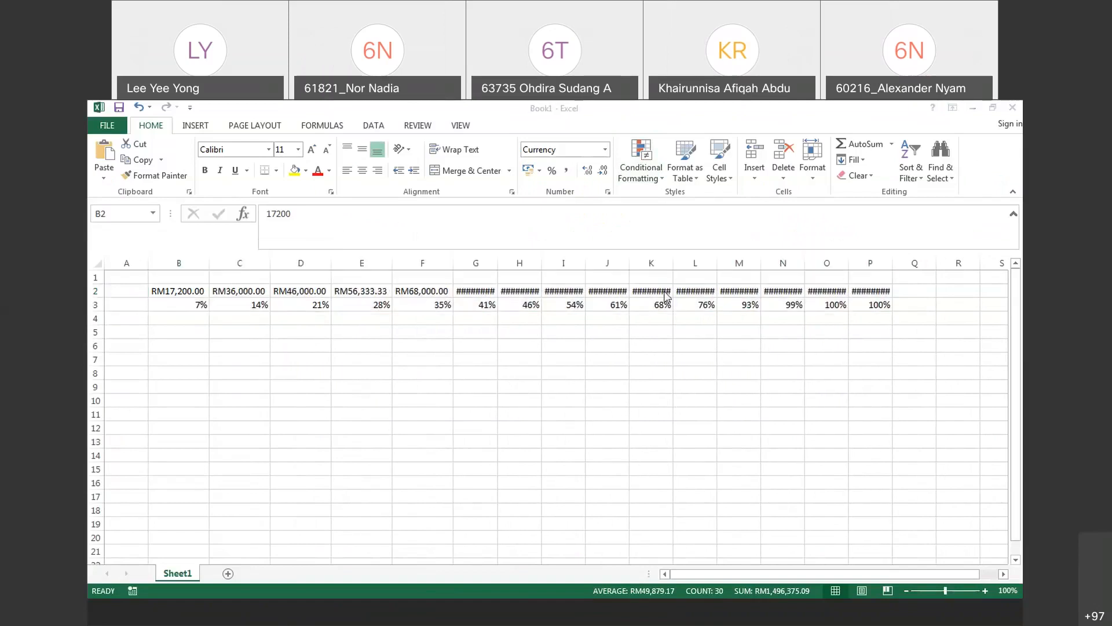
double_click(499, 264)
double_click(557, 263)
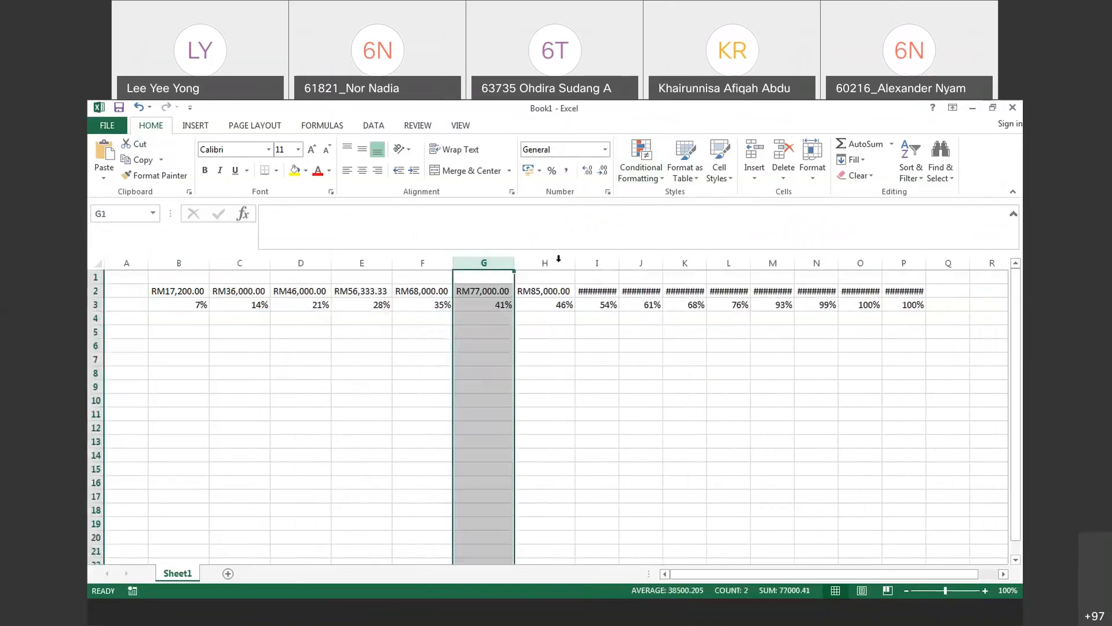
double_click(618, 263)
double_click(680, 263)
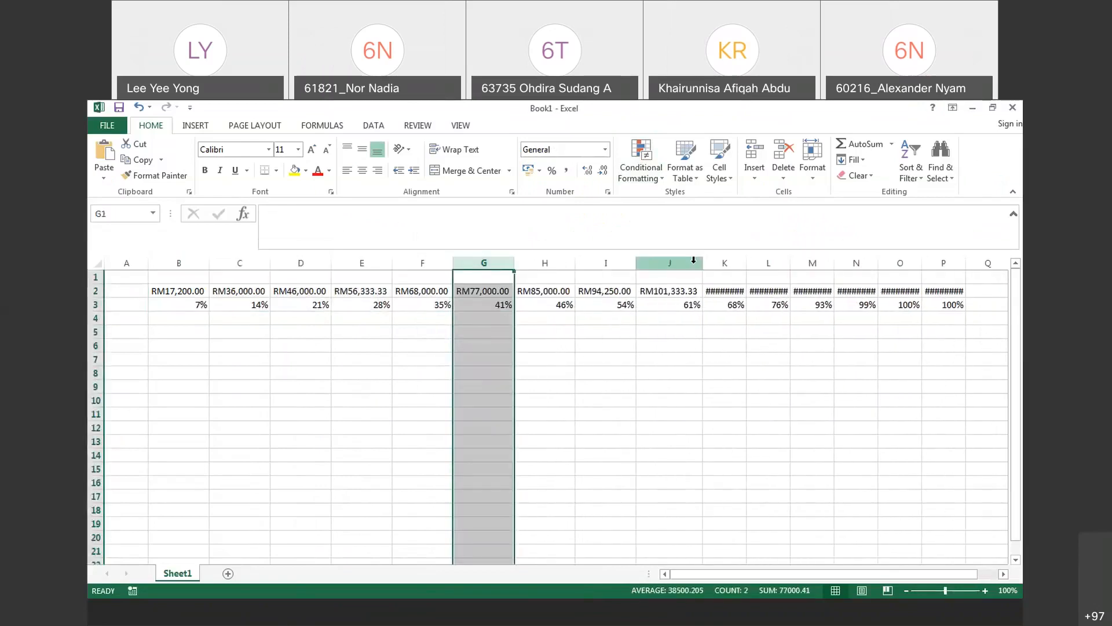
double_click(747, 263)
double_click(813, 263)
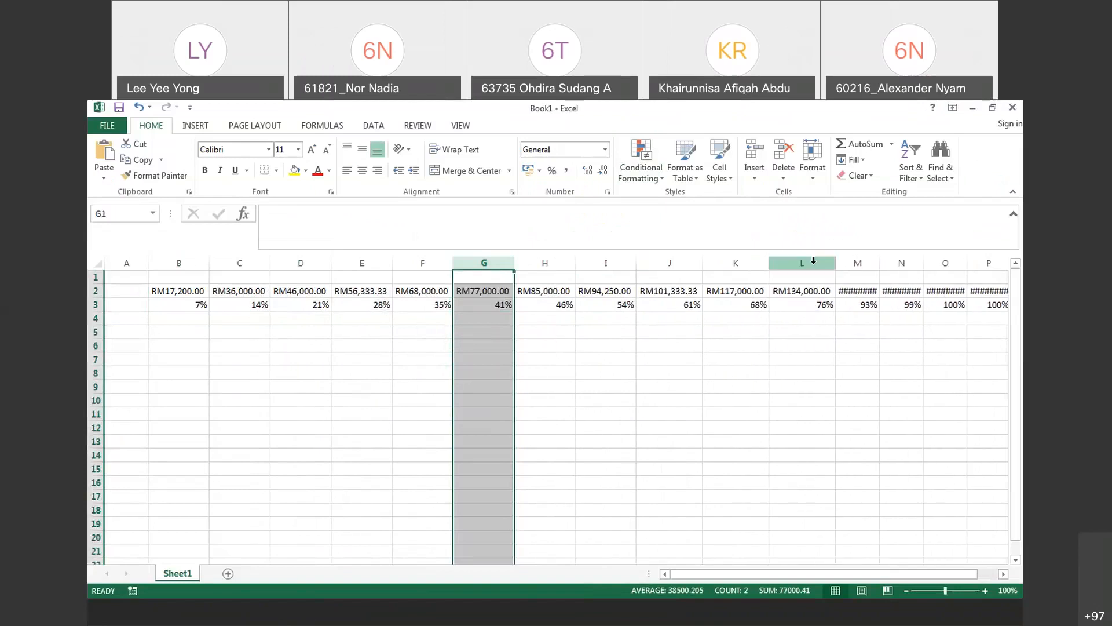
double_click(880, 263)
double_click(946, 263)
drag(880, 574, 917, 573)
double_click(910, 264)
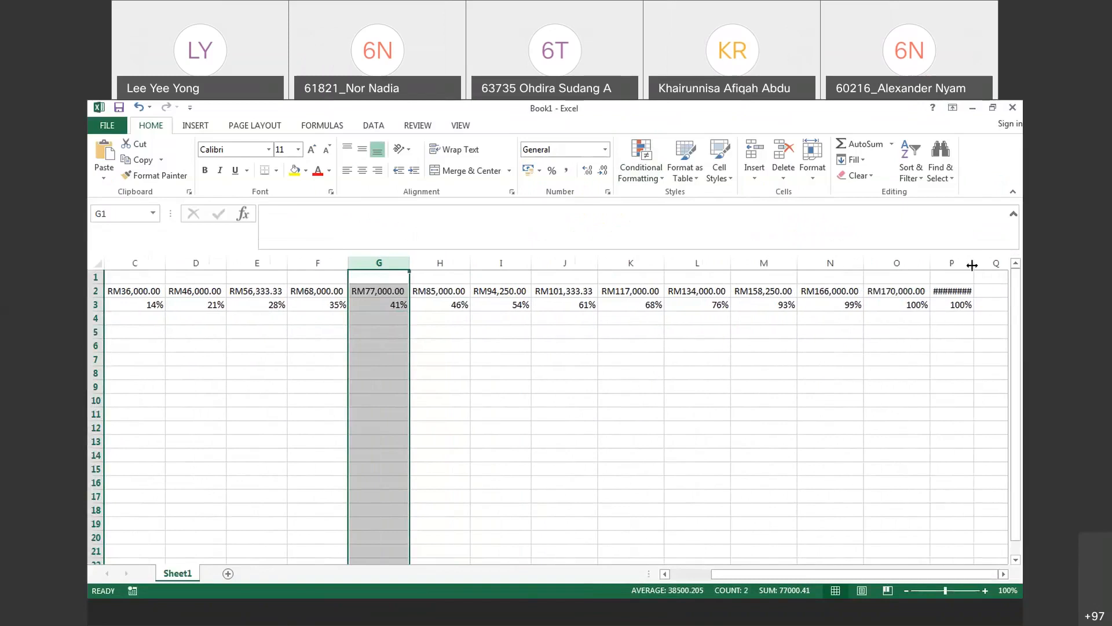
double_click(974, 263)
drag(867, 575, 825, 576)
click(300, 359)
Step: Label A2 "cum cost" and A3 "cum % complete", and autofit column A to the labels
click(114, 293)
text(c)
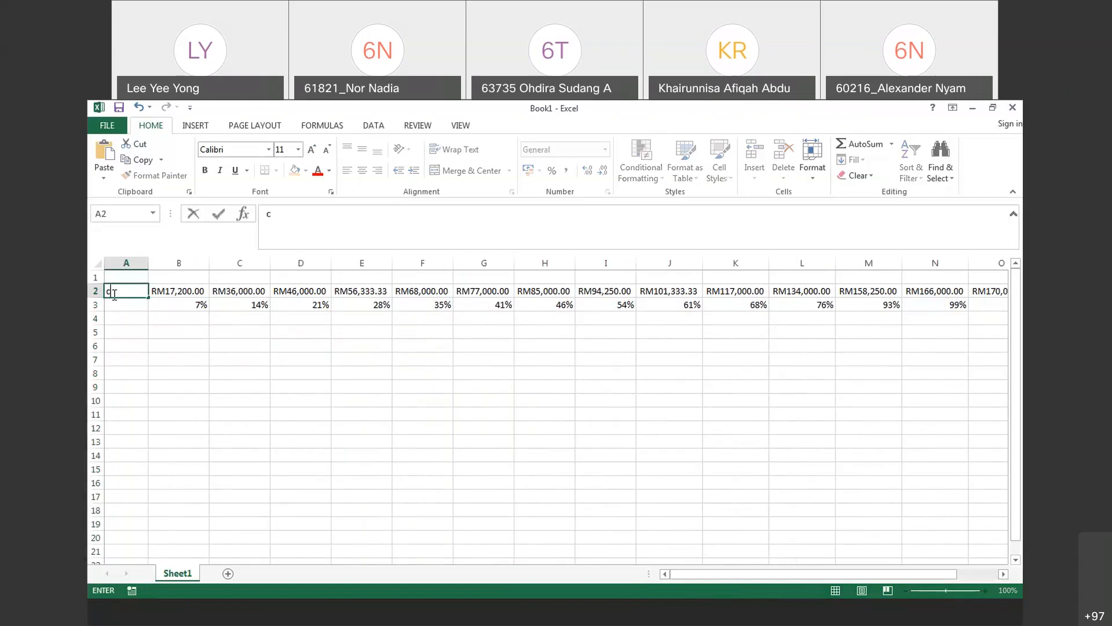
text(um cost)
key(Return)
text(cum)
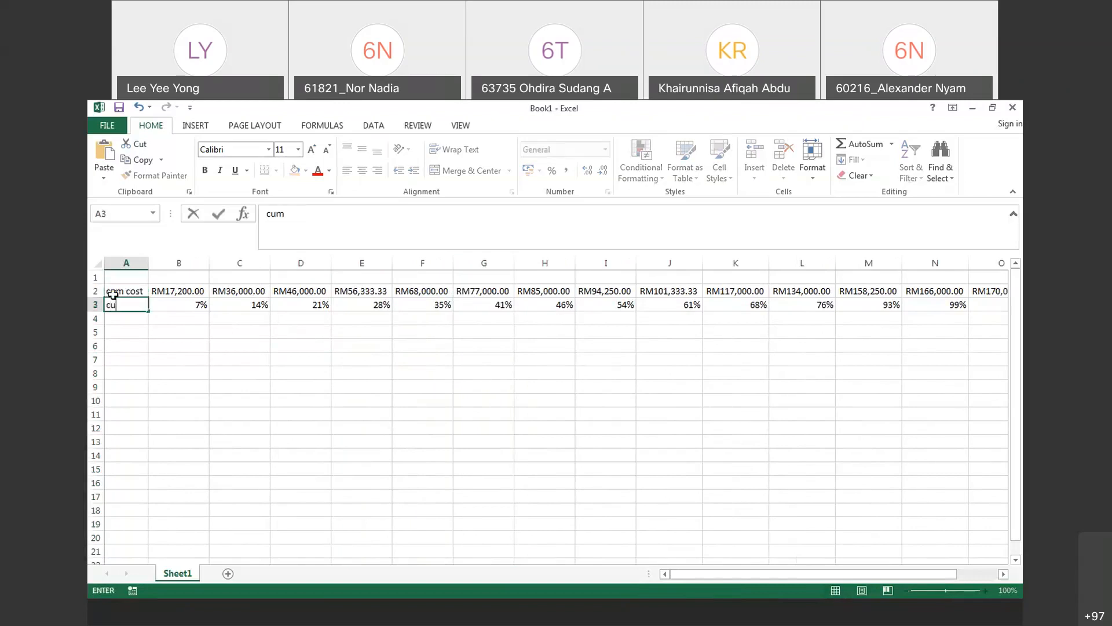
text( &)
key(BackSpace)
text(% complete)
key(Return)
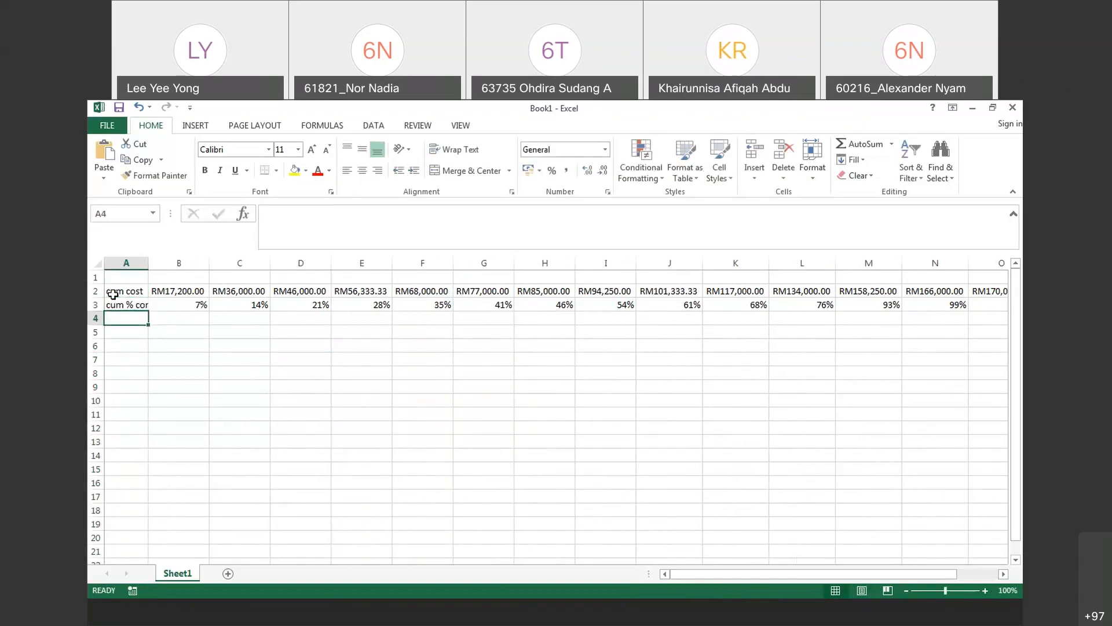
double_click(148, 262)
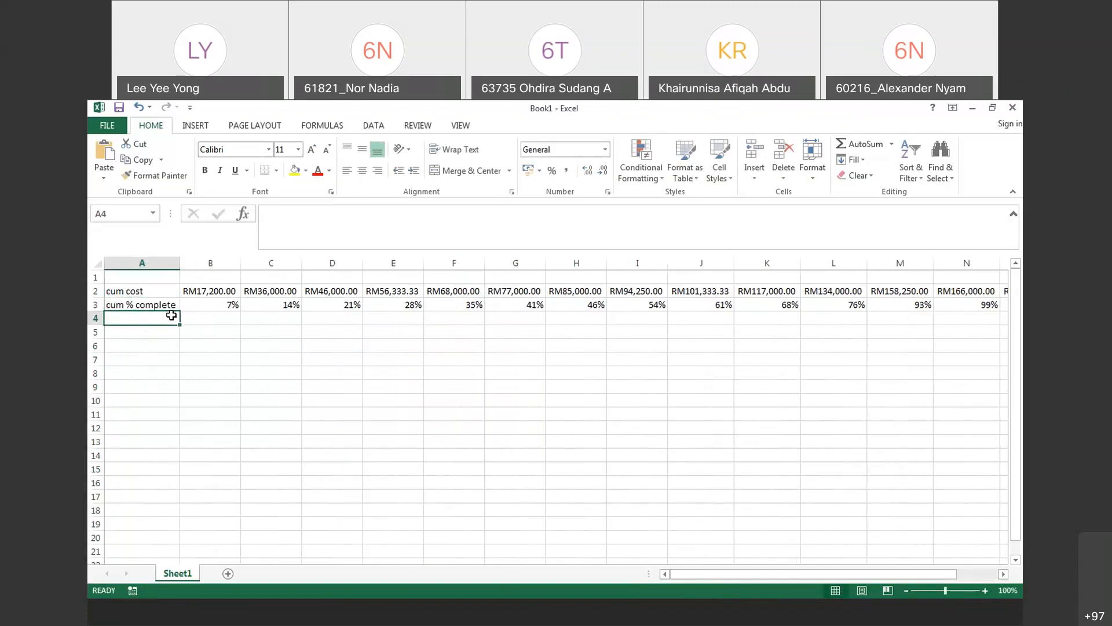
Step: Add the row label "cum % cost" in cell A4
click(157, 289)
click(135, 317)
text(cum )
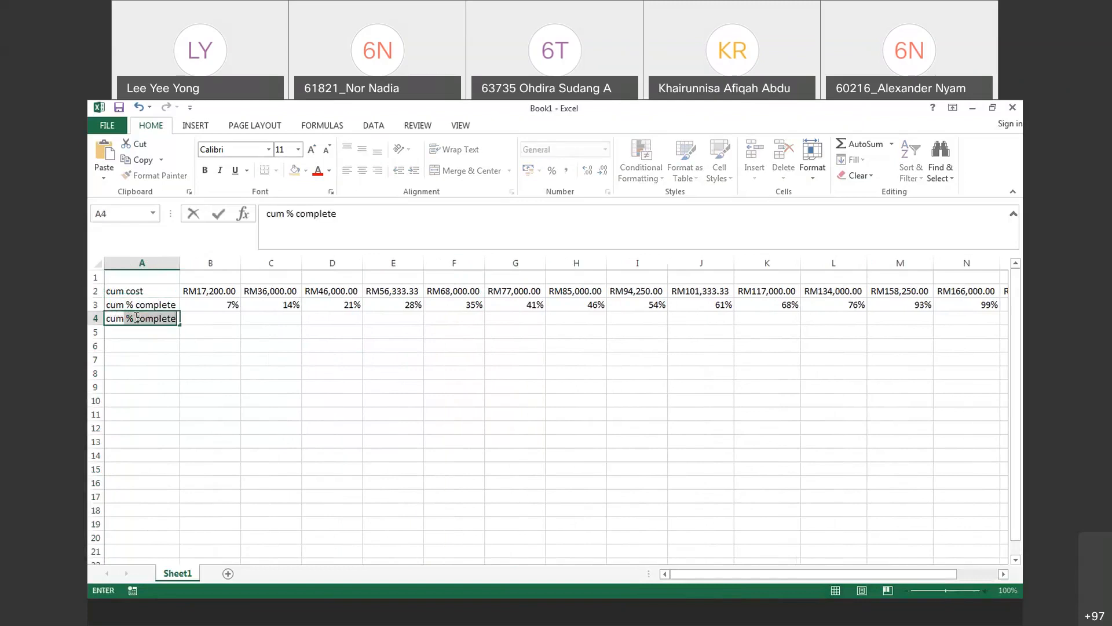
text( % cost)
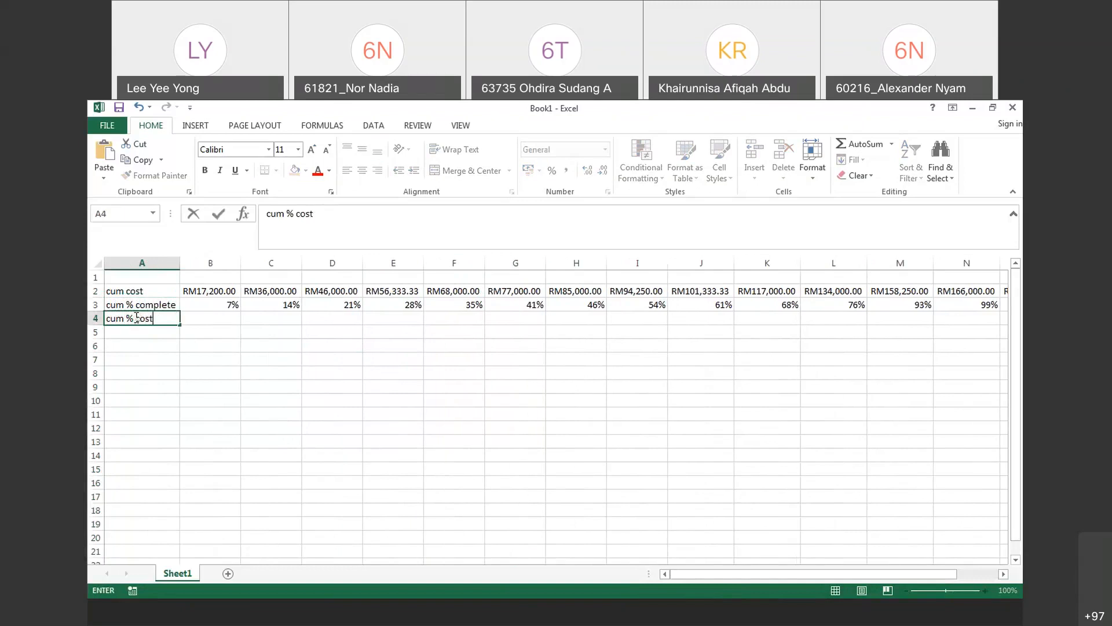
key(Return)
click(134, 317)
Step: Enter the formula =(B2/170000) in cell B4 to compute the first week's cumulative cost share
click(197, 319)
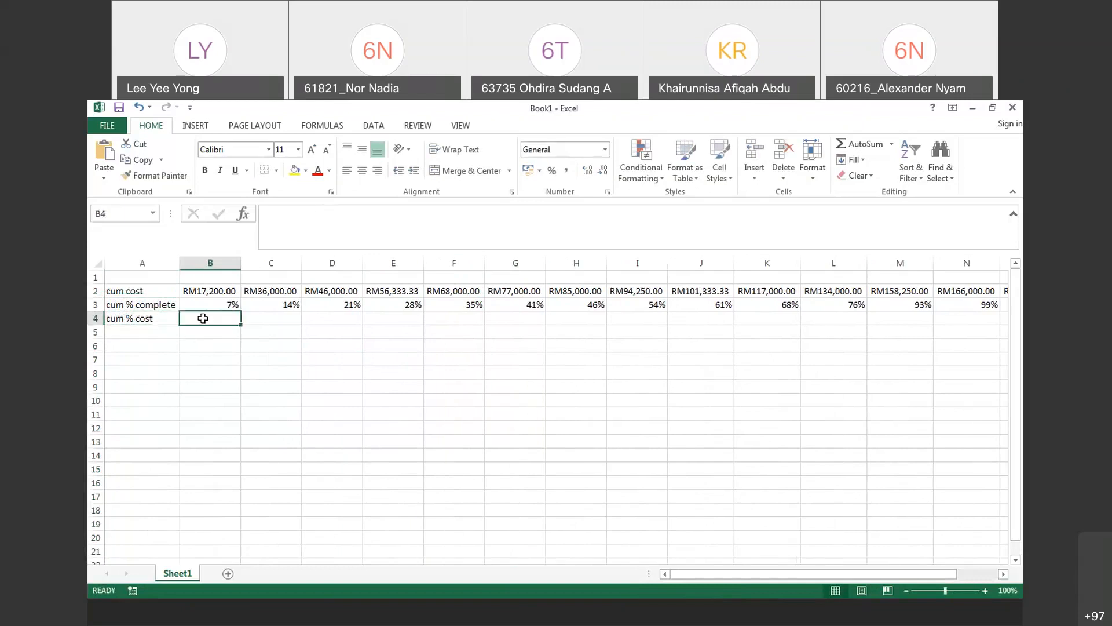
click(210, 291)
click(204, 318)
click(204, 293)
click(200, 320)
text(=)
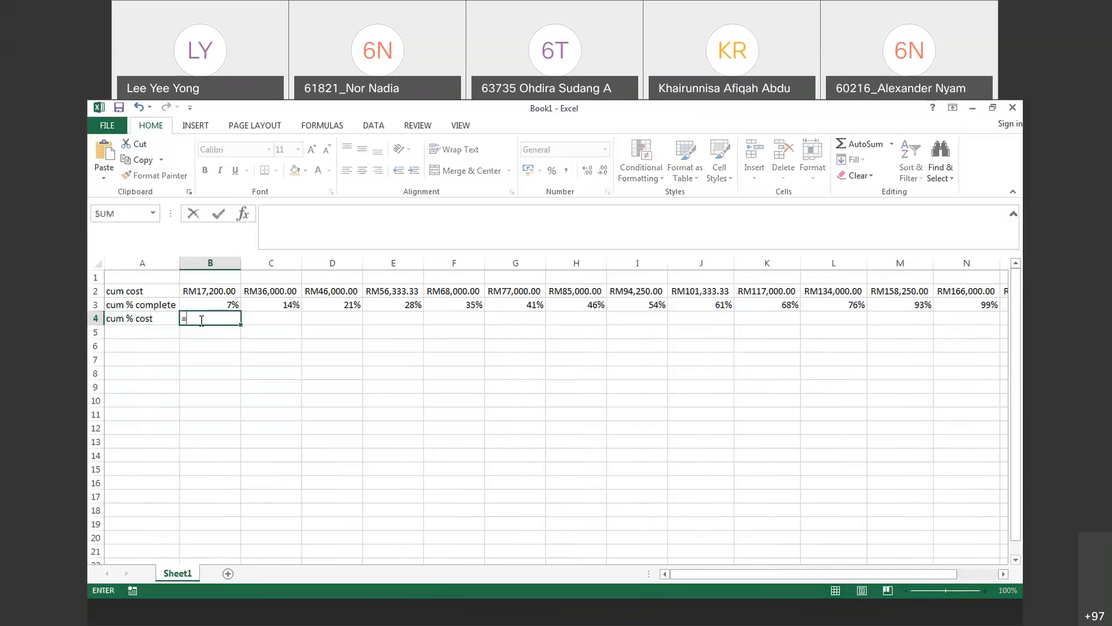
text(()
click(230, 289)
text(/)
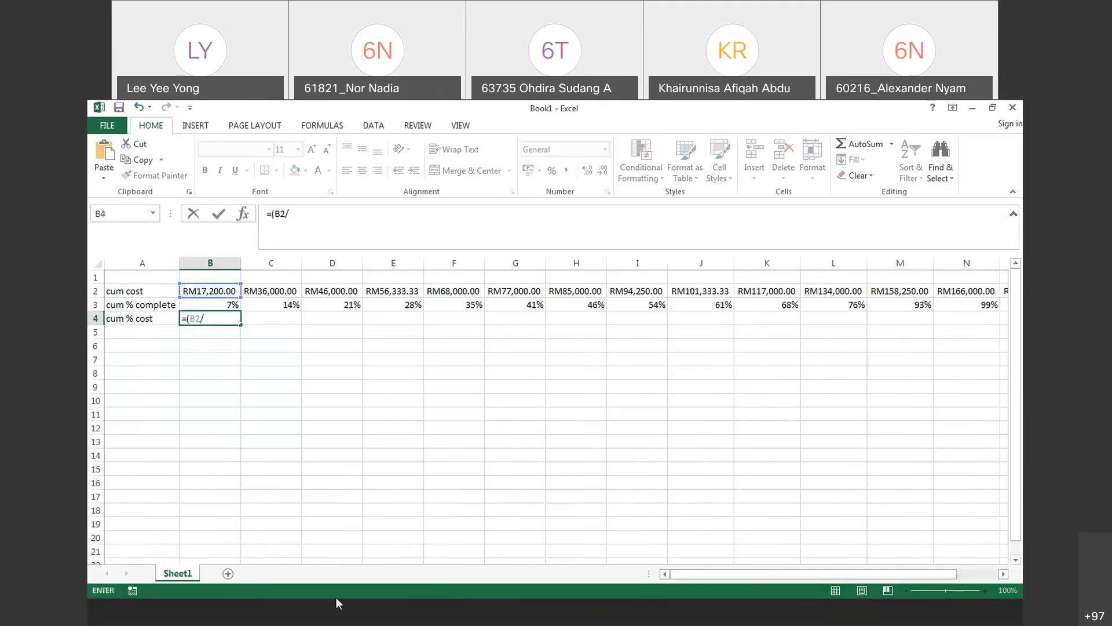
drag(689, 576, 652, 572)
text(17000)
text(0)
text())
key(Return)
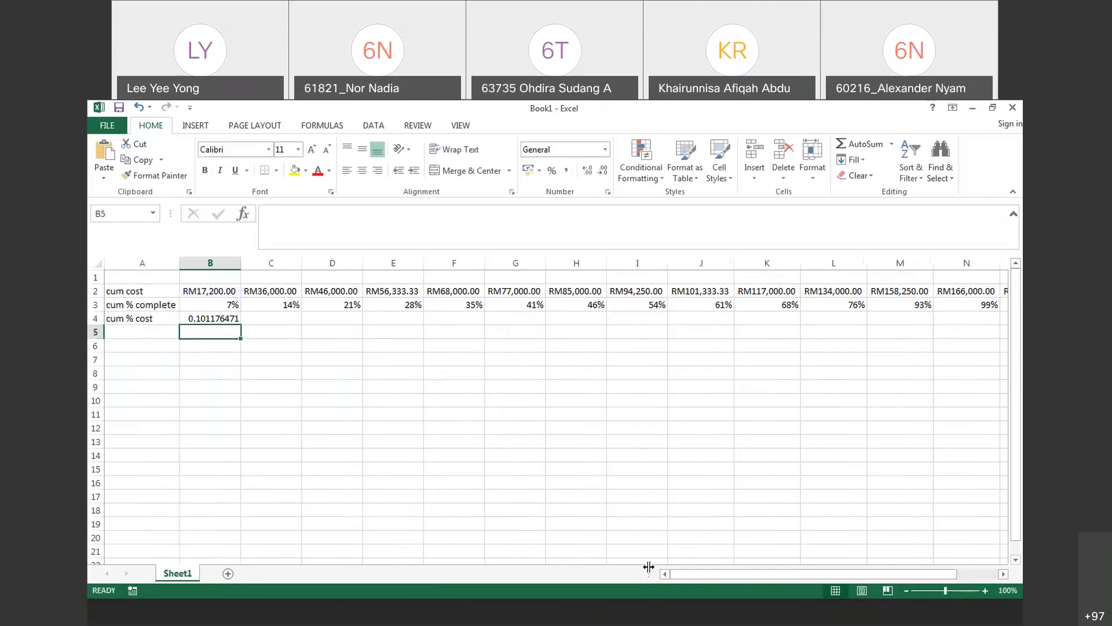
Step: Format cell B4 as a percentage with one decimal place
click(234, 315)
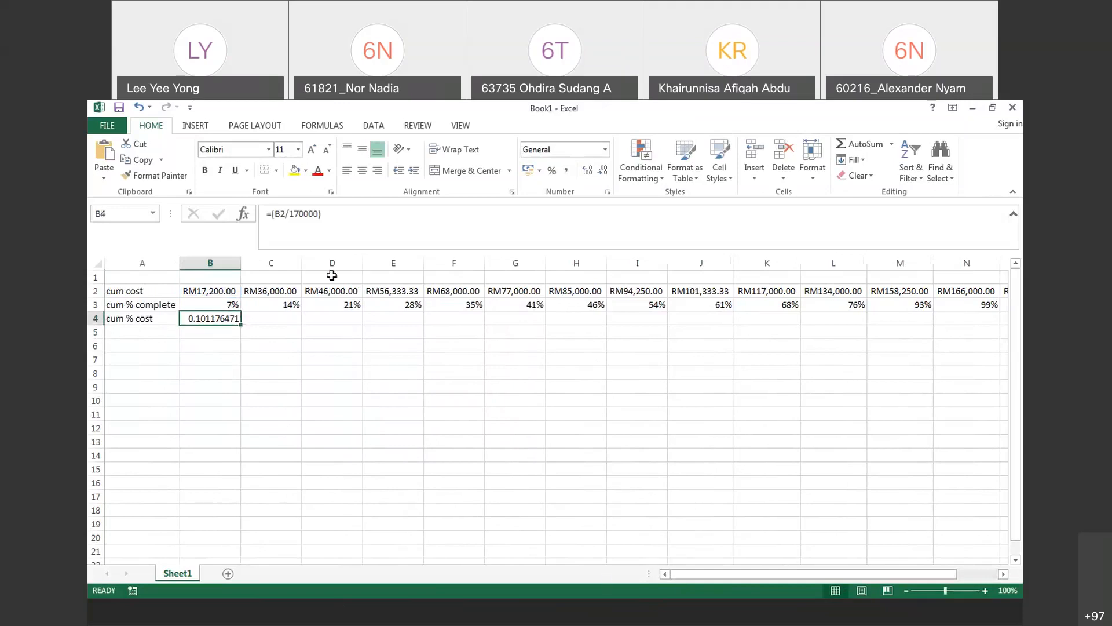
click(552, 170)
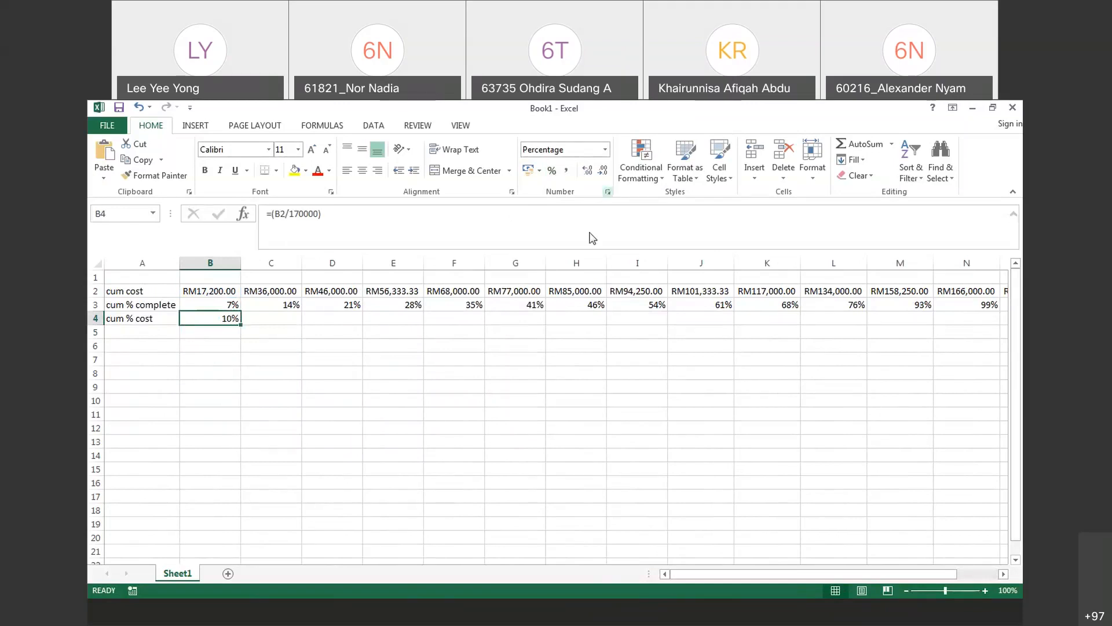
click(608, 192)
click(444, 364)
click(509, 577)
Step: Fill the B4 formula across the cum % cost row to column P
click(230, 342)
click(230, 318)
drag(744, 360, 991, 324)
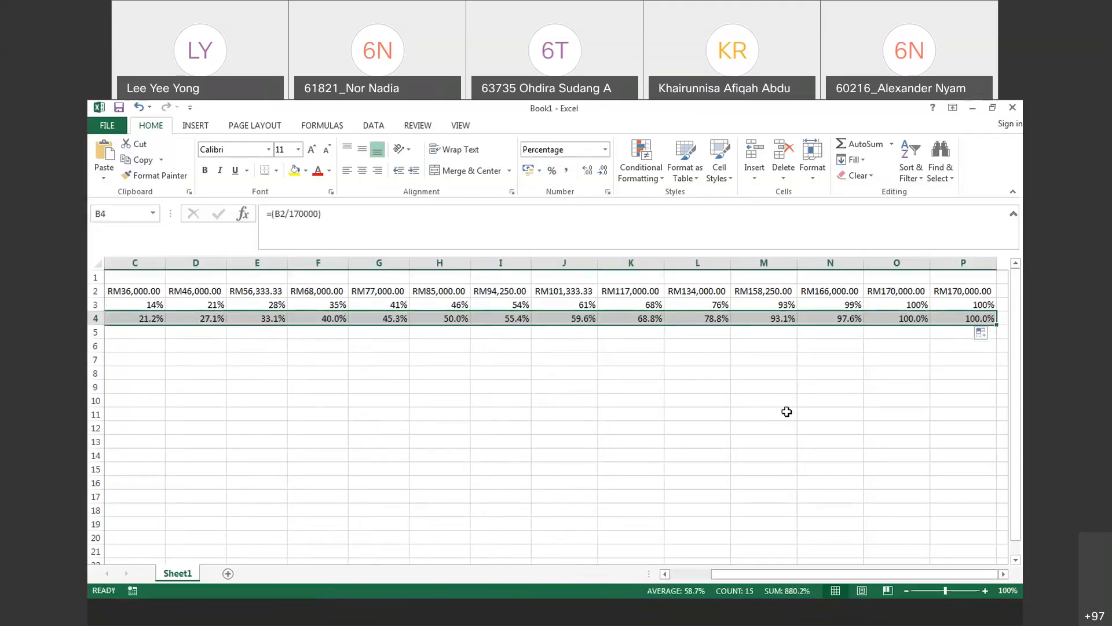
click(752, 383)
drag(797, 575, 752, 572)
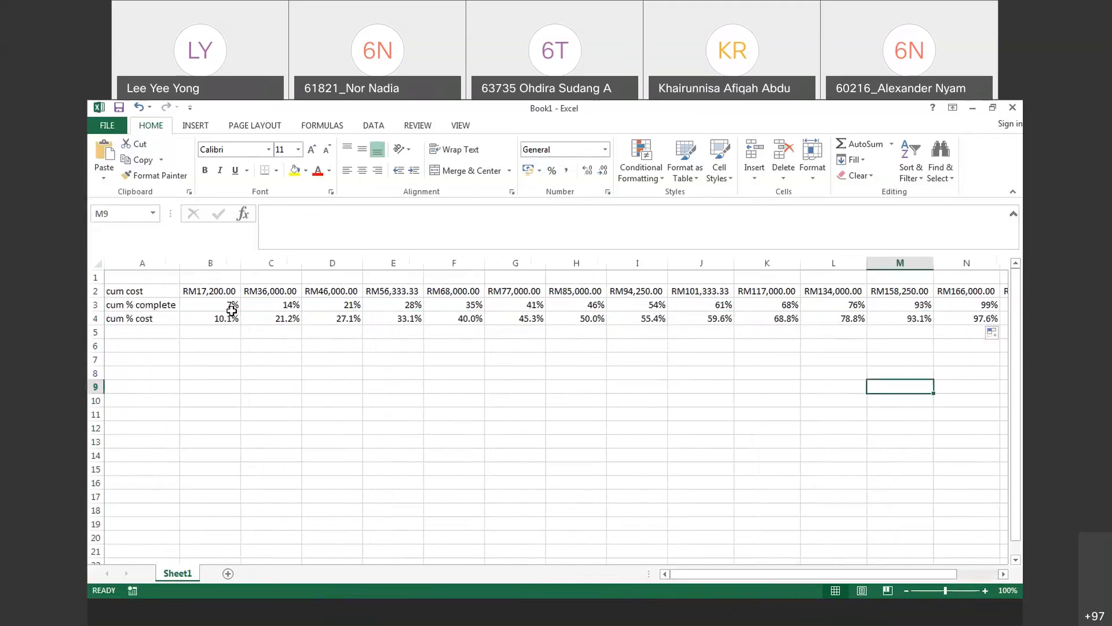
click(174, 309)
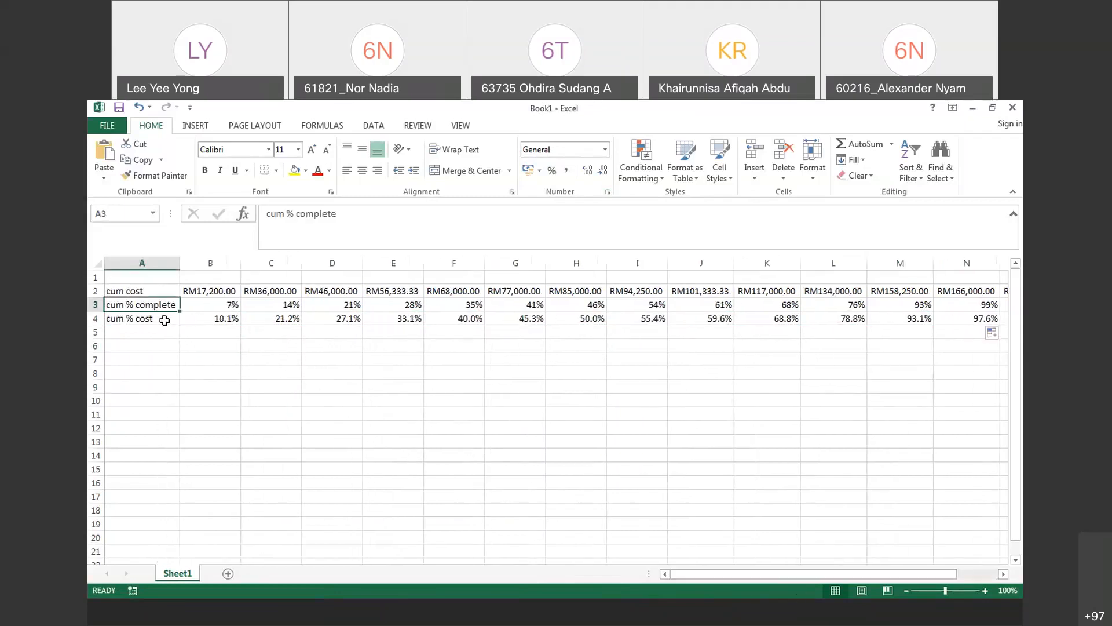
click(146, 319)
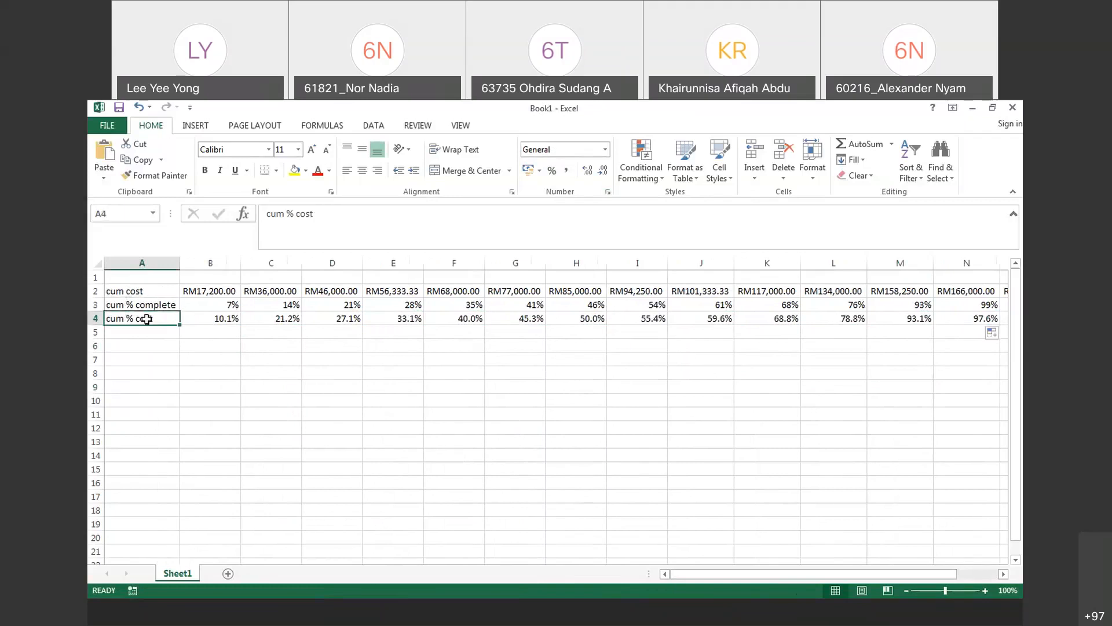
Step: Insert an empty scatter chart with smooth lines and markers from a blank cell below the data
click(283, 412)
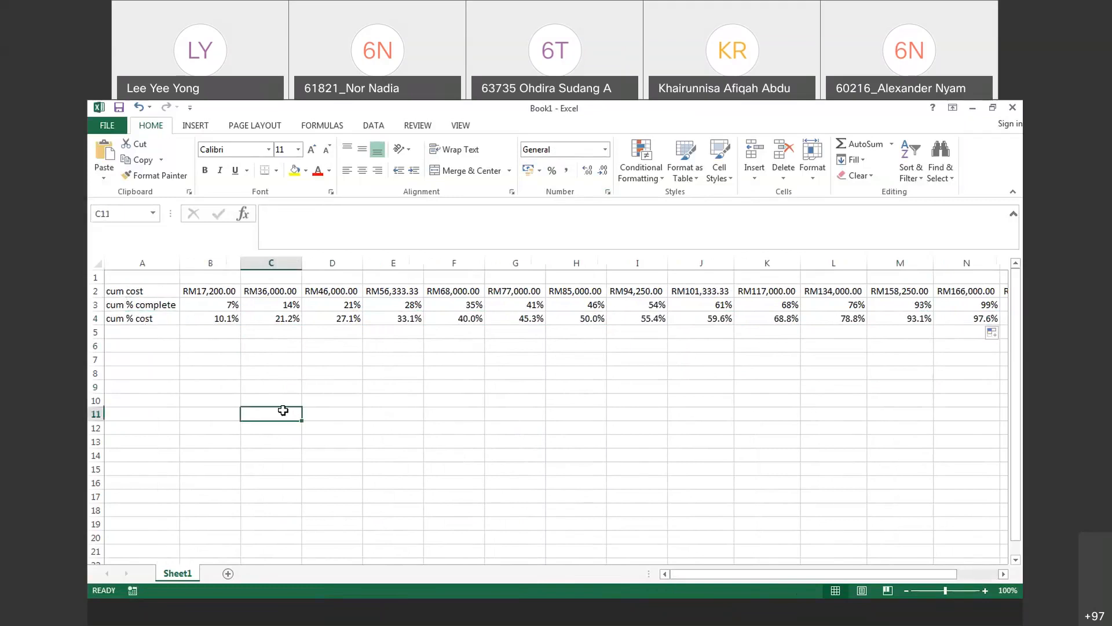
click(206, 128)
click(546, 174)
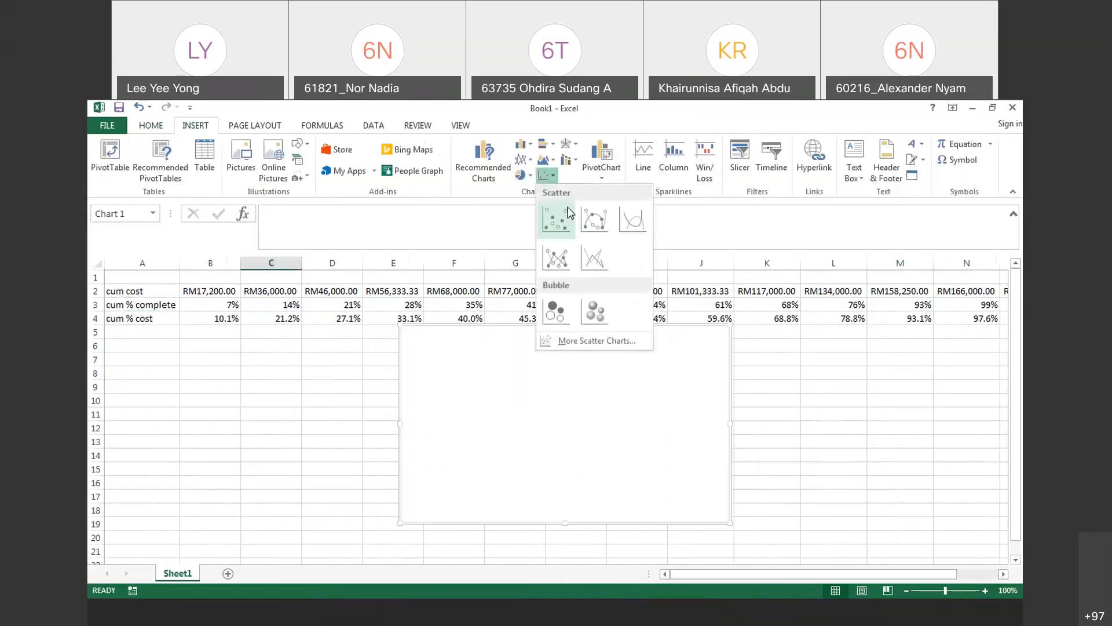
click(589, 230)
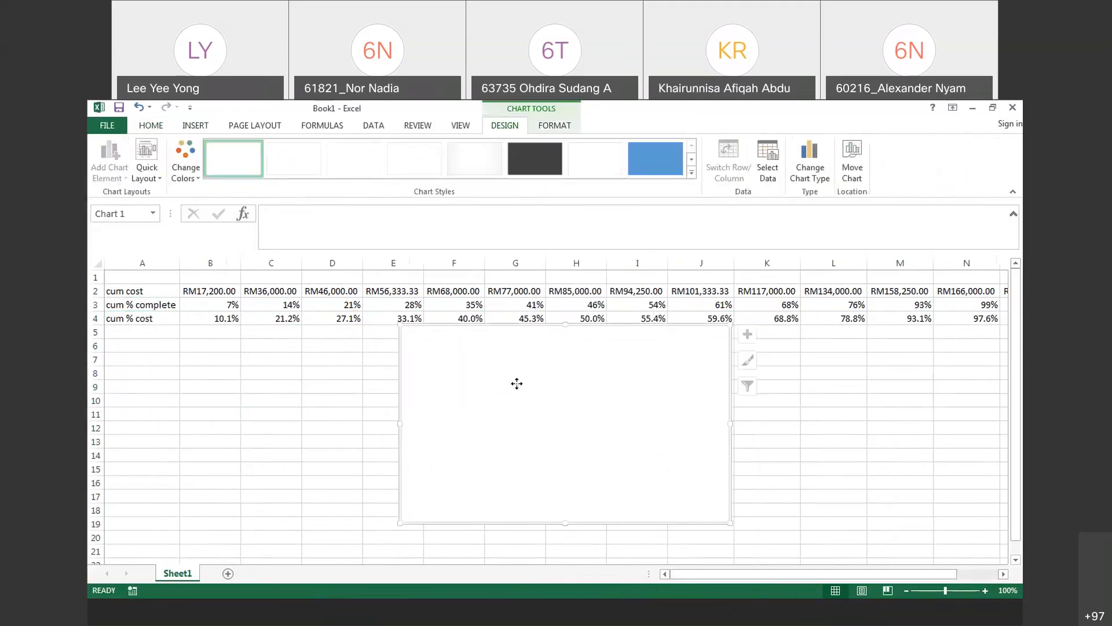
double_click(517, 386)
click(767, 157)
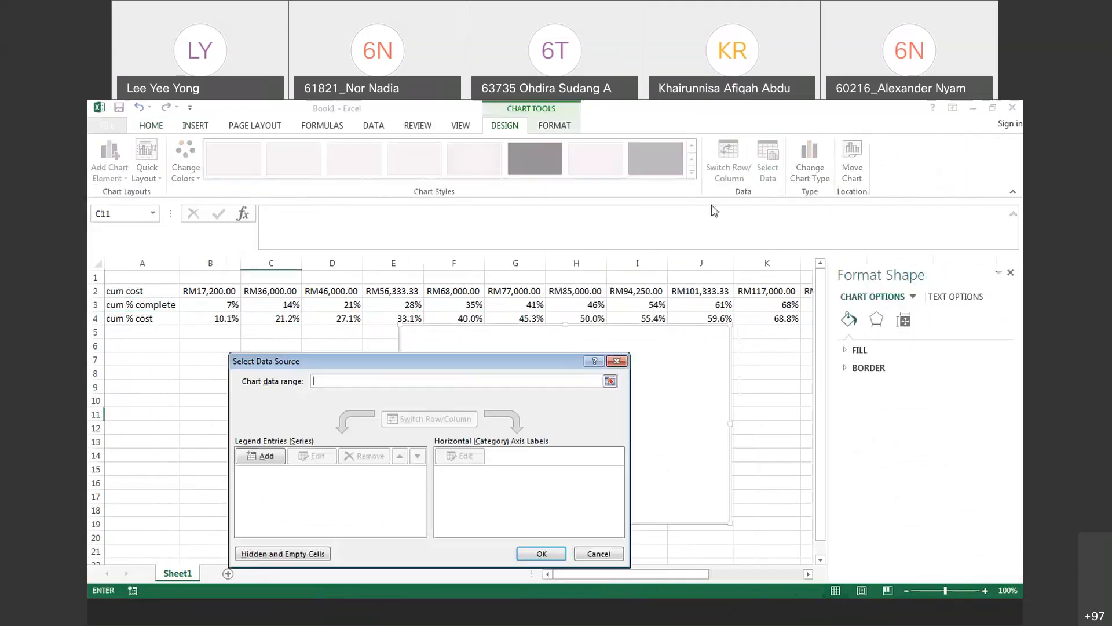
scroll(228, 447, down, 1)
click(260, 455)
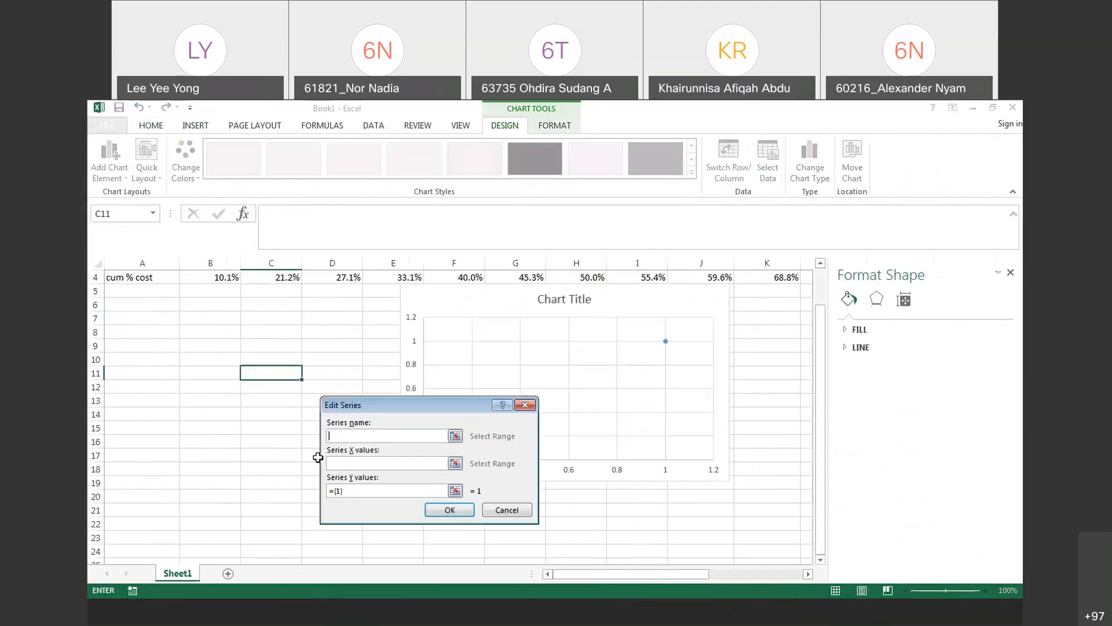
text(physical)
click(507, 510)
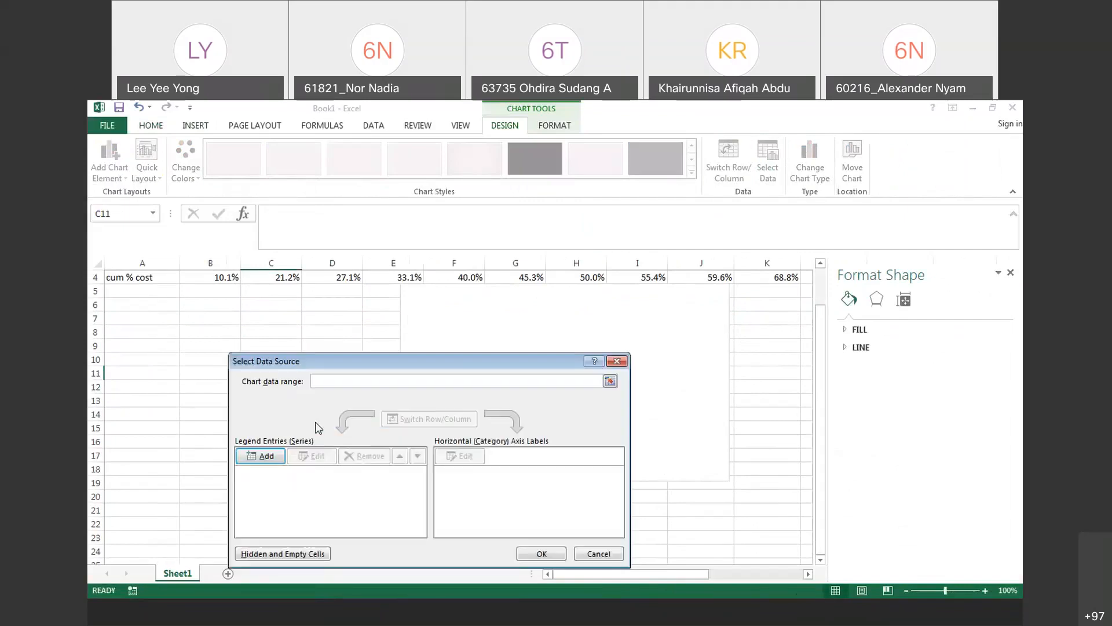
click(586, 555)
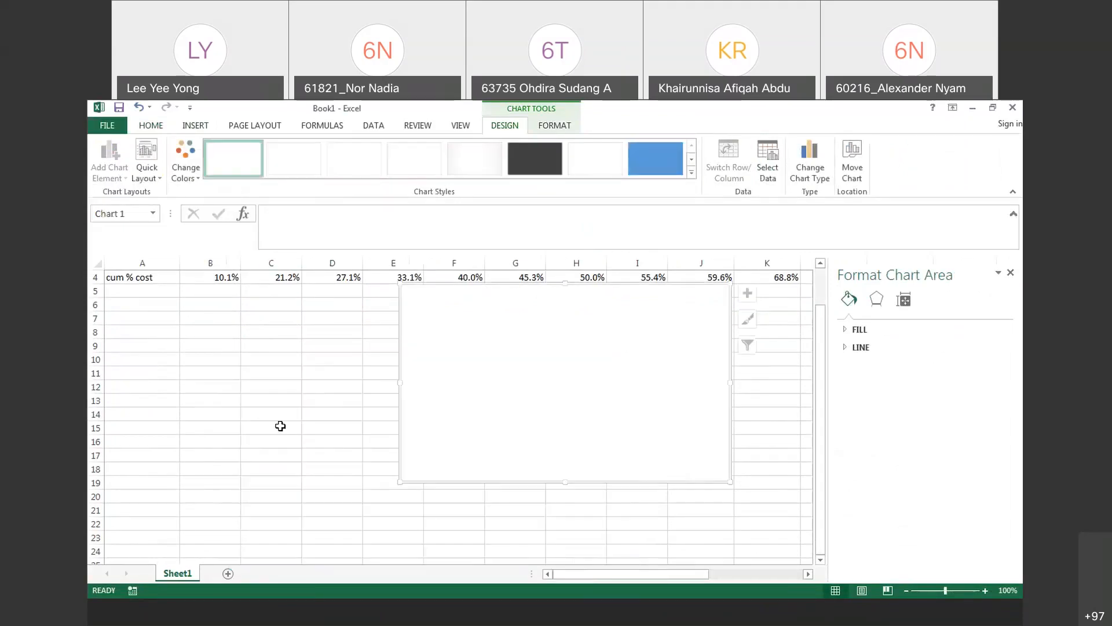
Step: Label cell A1 as week and enter week numbers 1 and 2 in cells B1 and C1
click(273, 424)
scroll(273, 424, up, 1)
scroll(149, 281, up, 1)
click(149, 280)
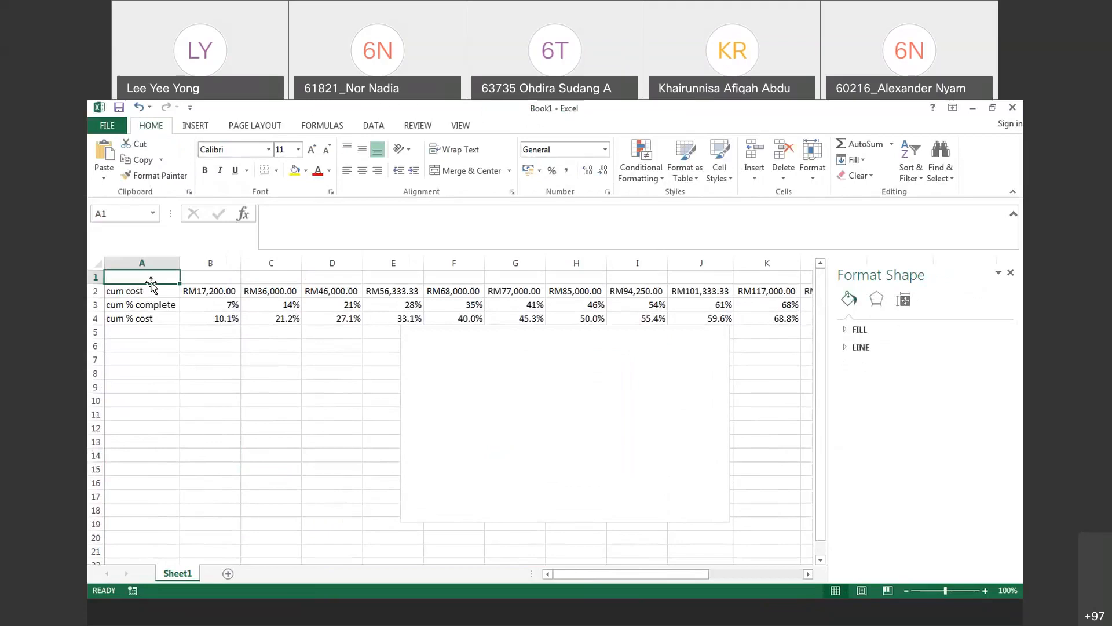
text(week)
key(Tab)
text(1)
key(Tab)
text(2)
click(150, 282)
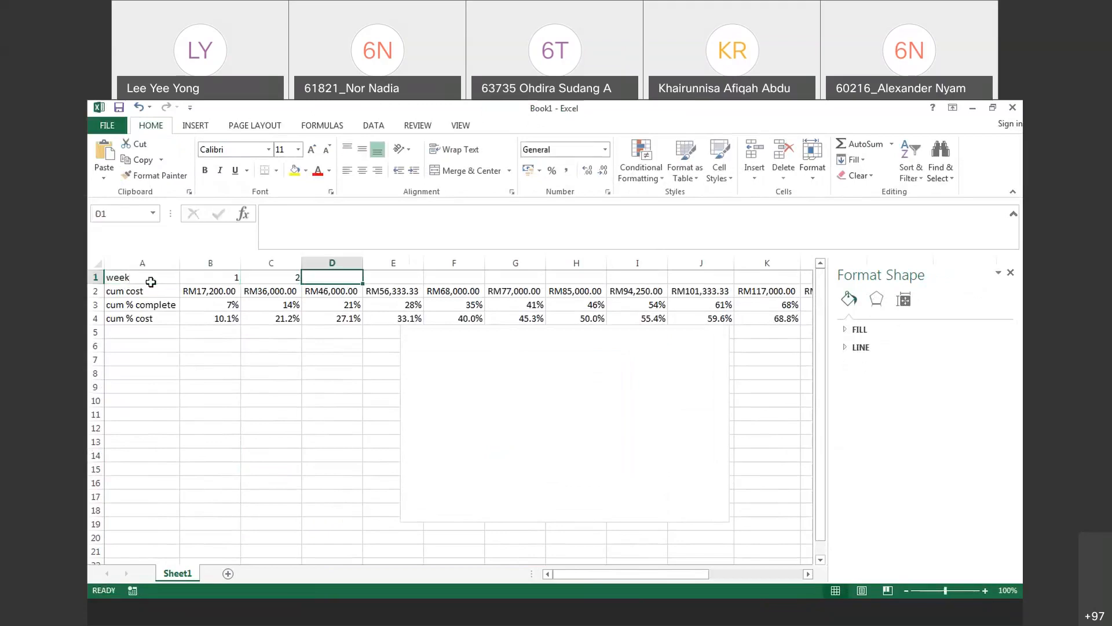
Step: Fill the week number series across row 1 to column P, ending at week 15
drag(203, 278, 802, 278)
drag(751, 573, 779, 573)
drag(689, 284, 717, 280)
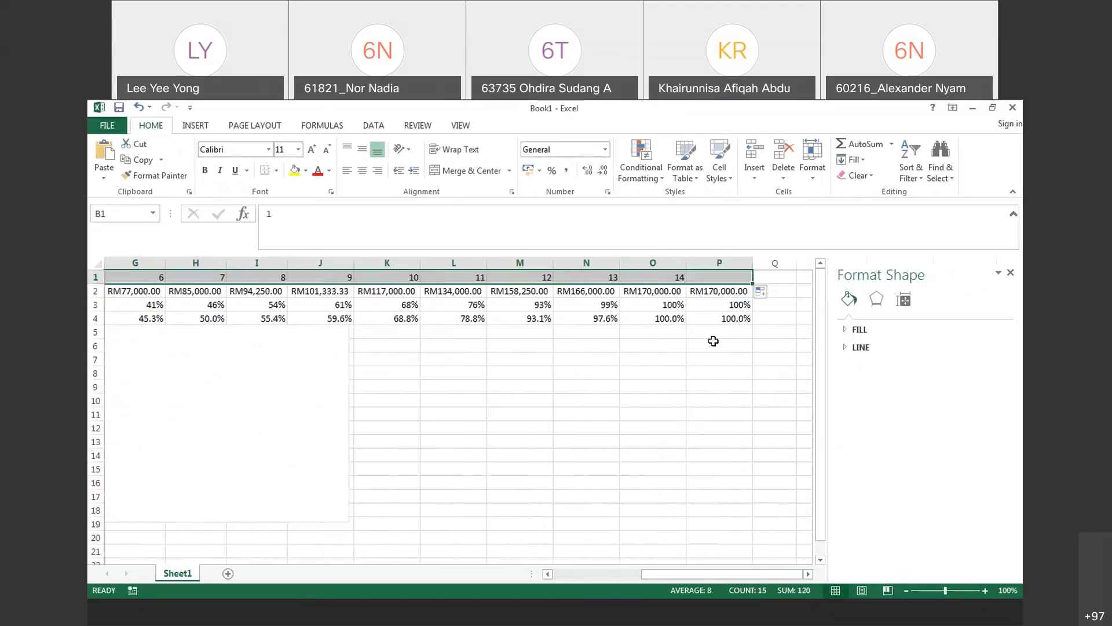
drag(721, 573, 630, 573)
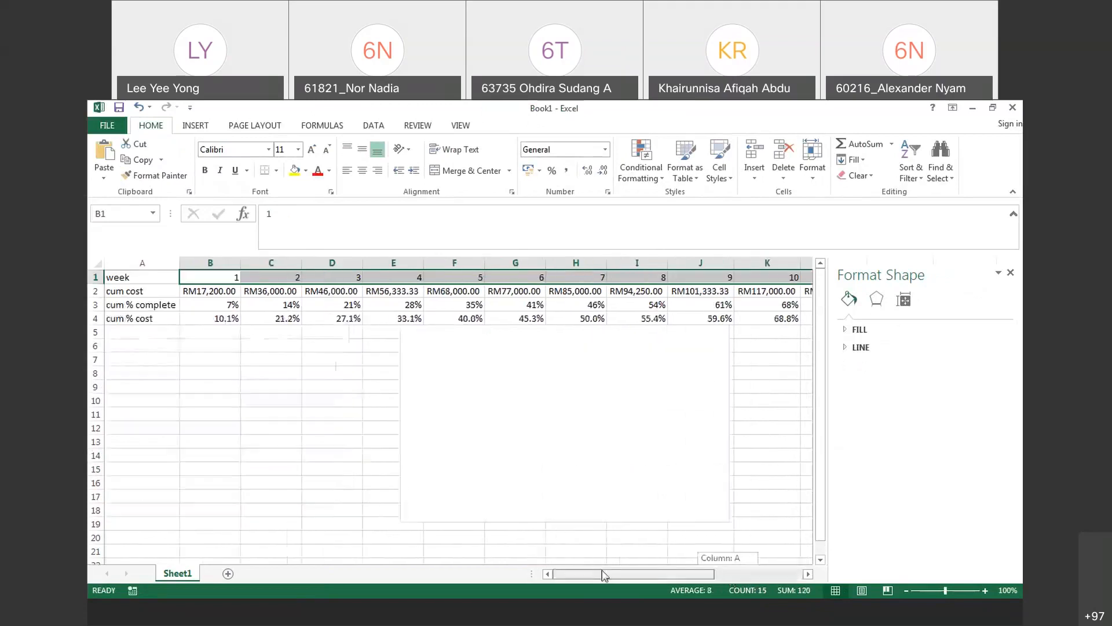
Step: Add a chart series named physical with X values from B1:P1 and Y values from B3:P3
click(487, 449)
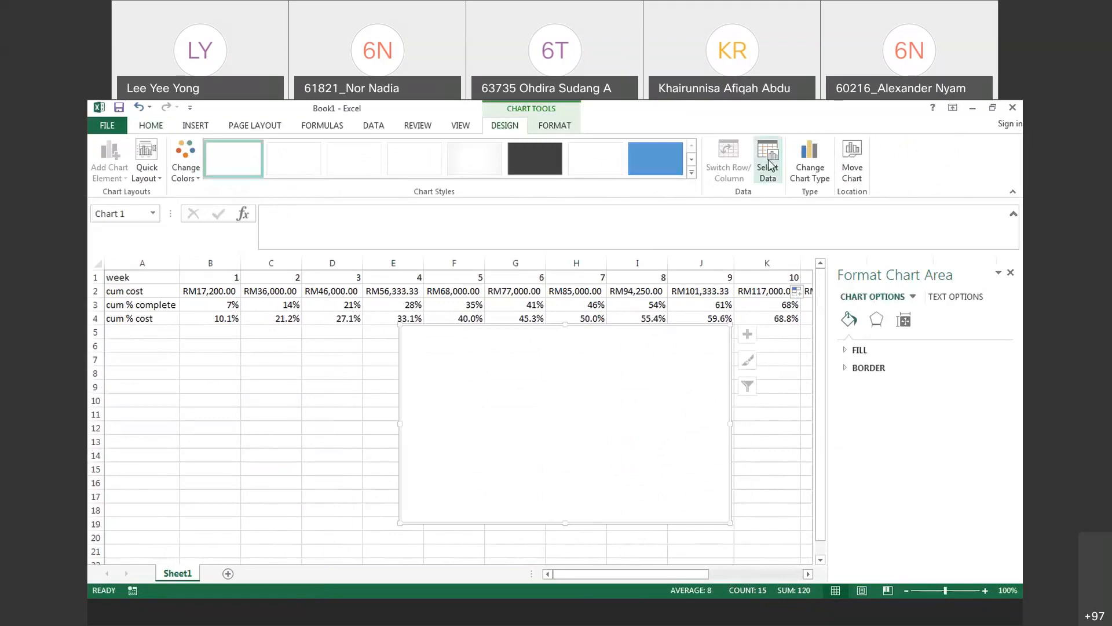
click(768, 163)
click(253, 454)
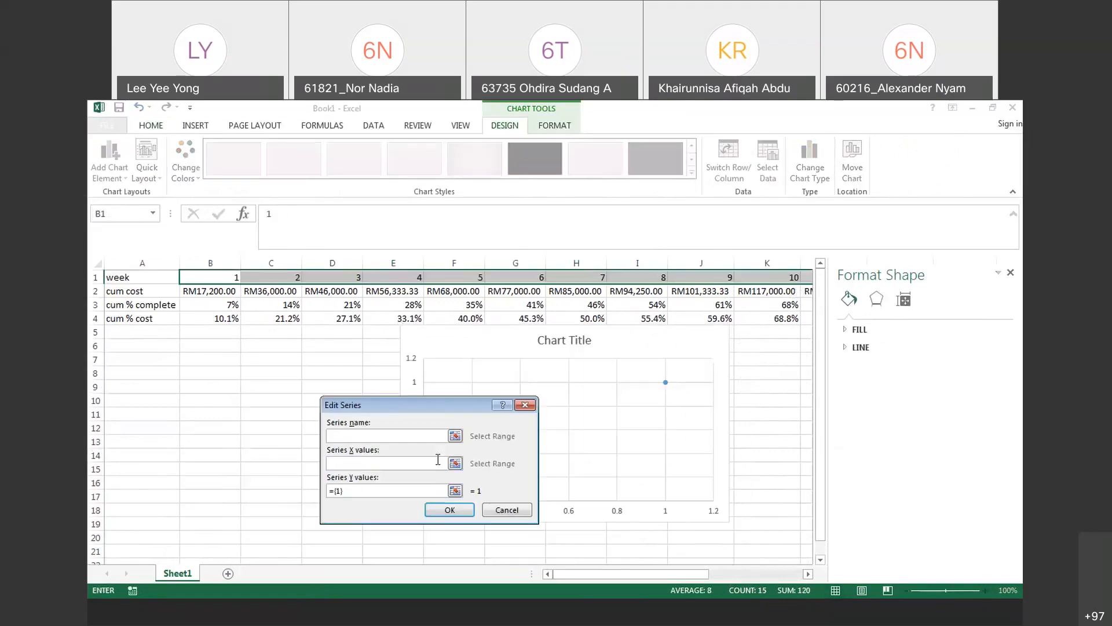
text(physical)
click(456, 463)
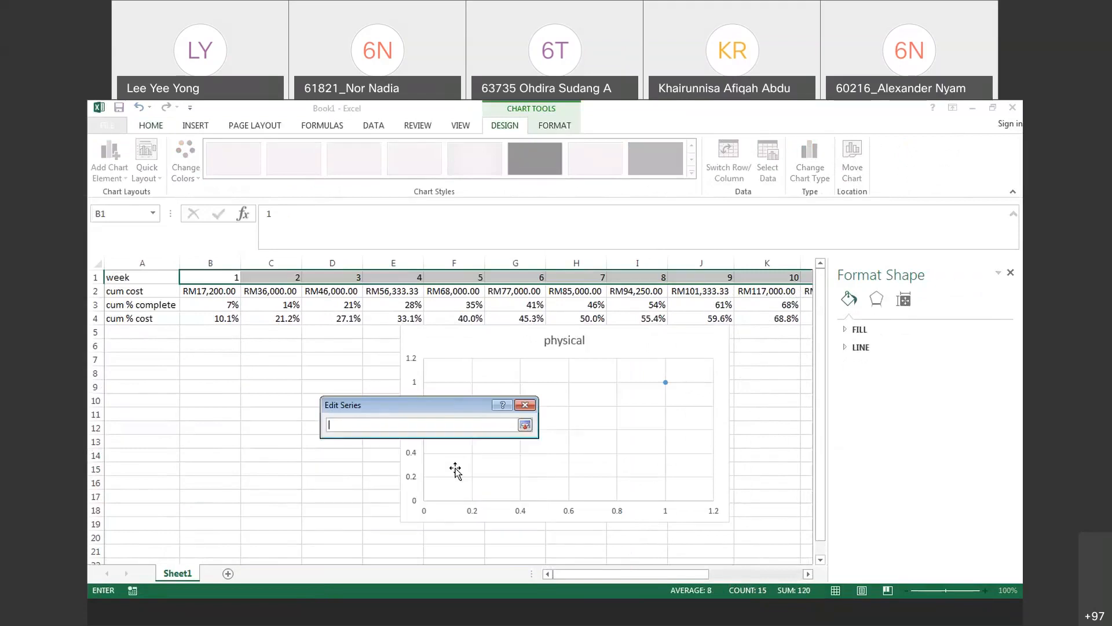
drag(186, 278, 219, 306)
click(525, 425)
click(457, 490)
click(525, 425)
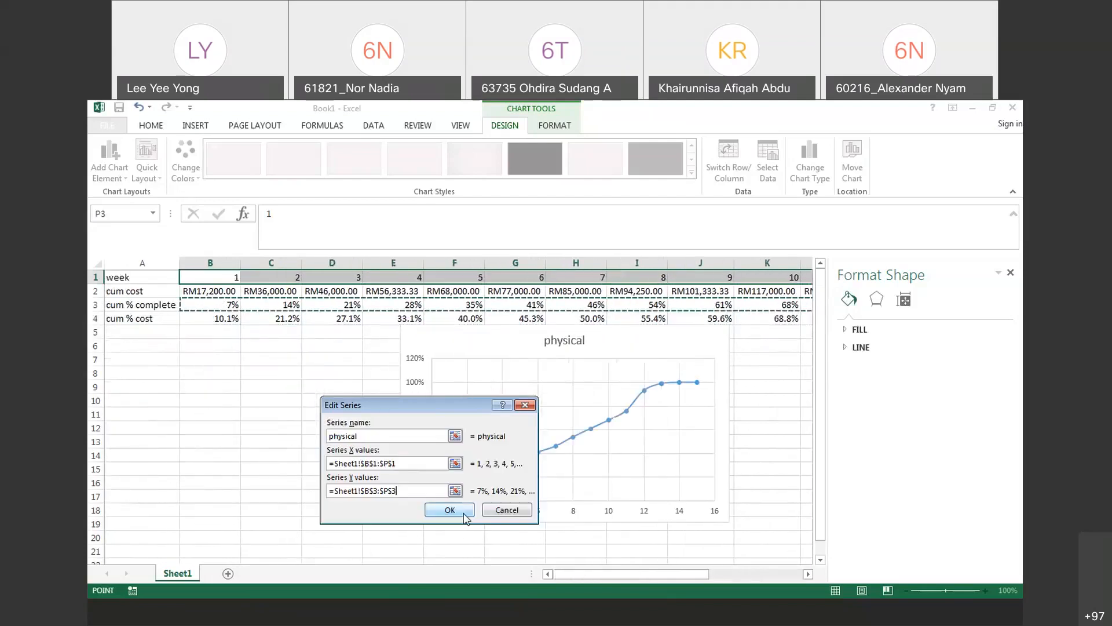
click(464, 514)
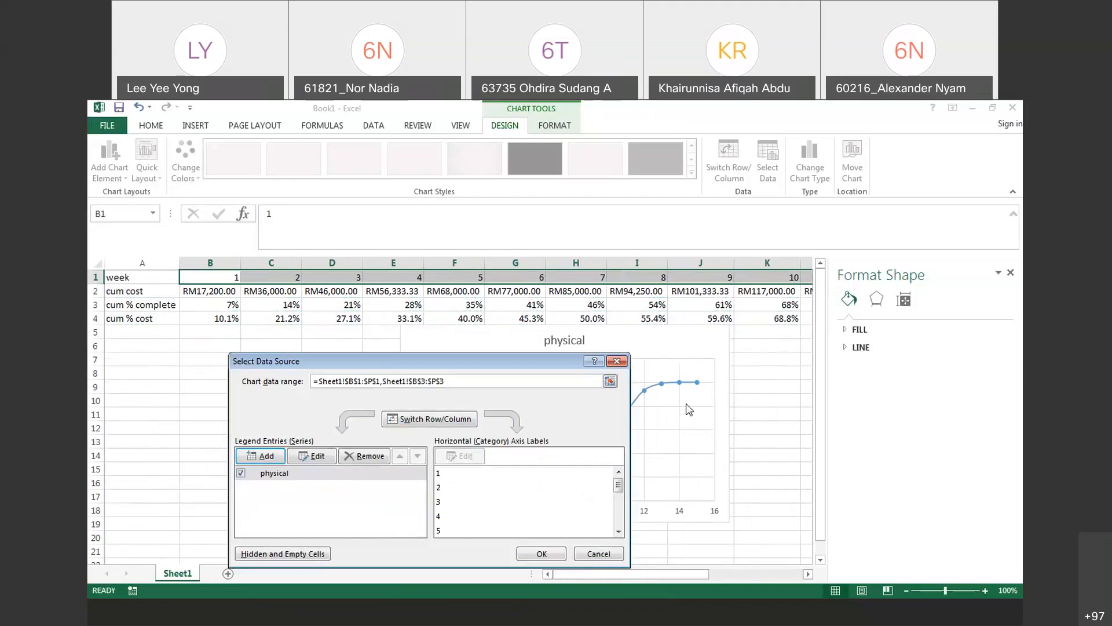
Step: Add a second chart series named financial with X values B1:P1 and Y values B4:P4, and accept the data source
click(263, 455)
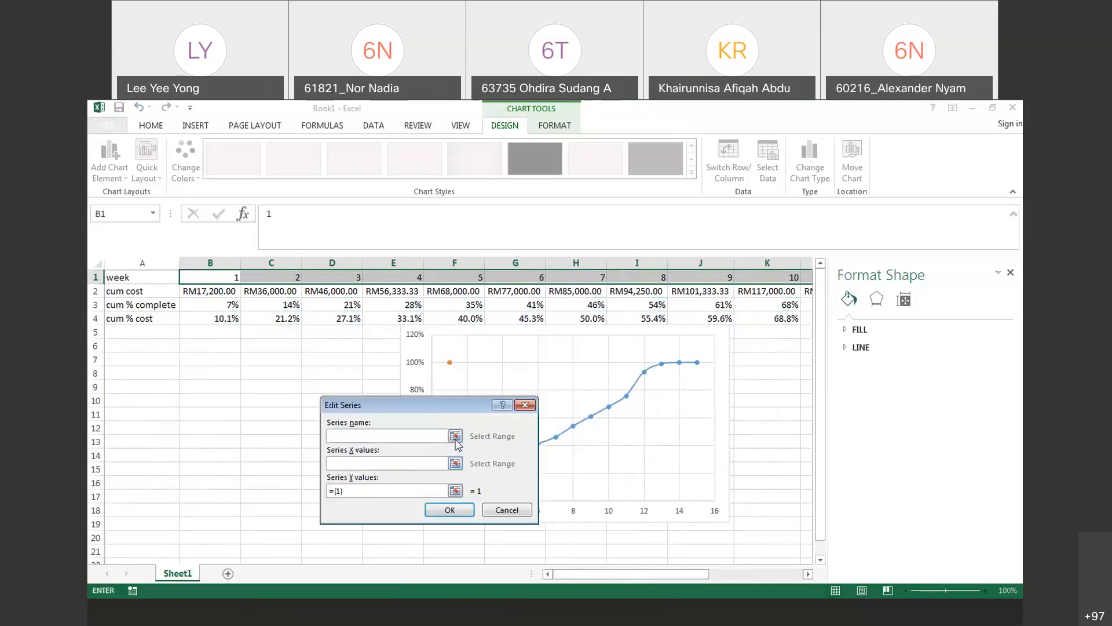
text(financial)
click(456, 463)
drag(228, 277, 854, 271)
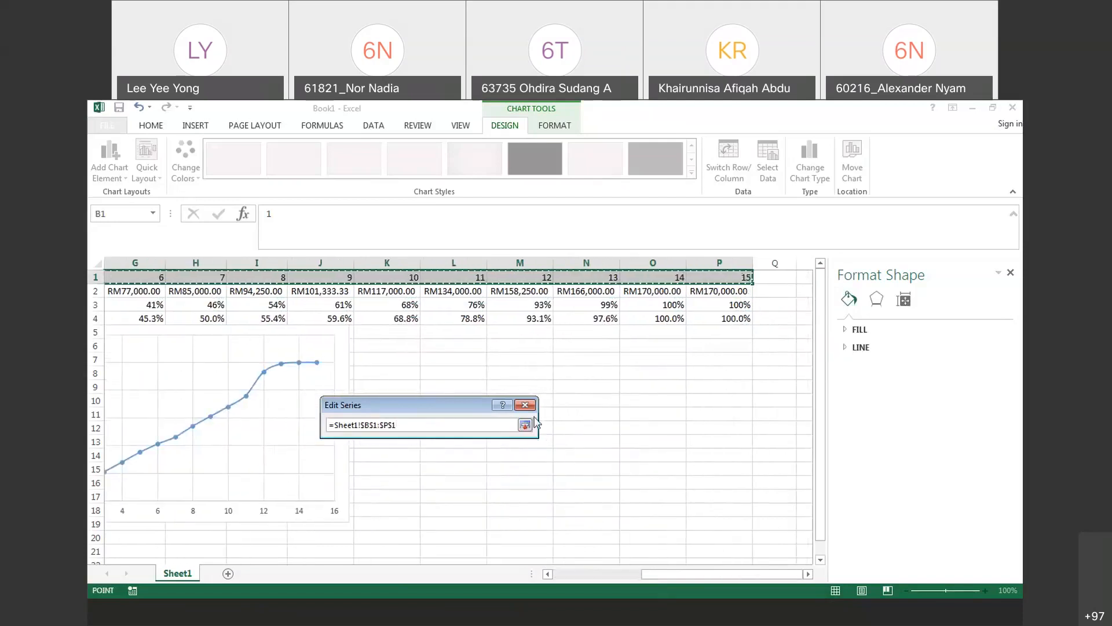
click(526, 425)
click(455, 491)
drag(733, 319, 230, 317)
key(Return)
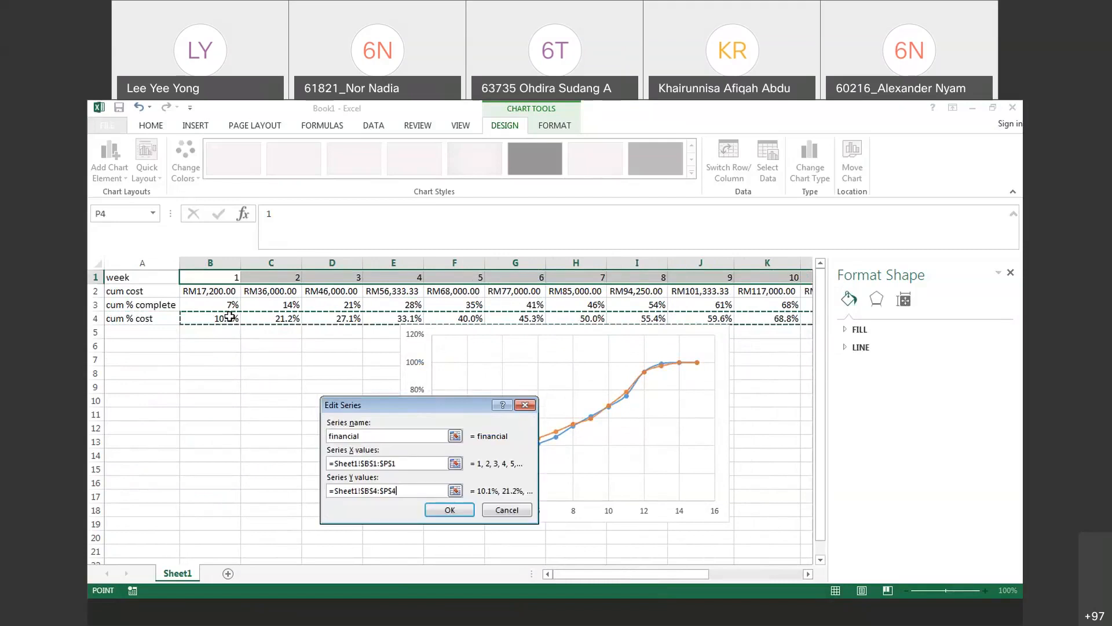
key(Return)
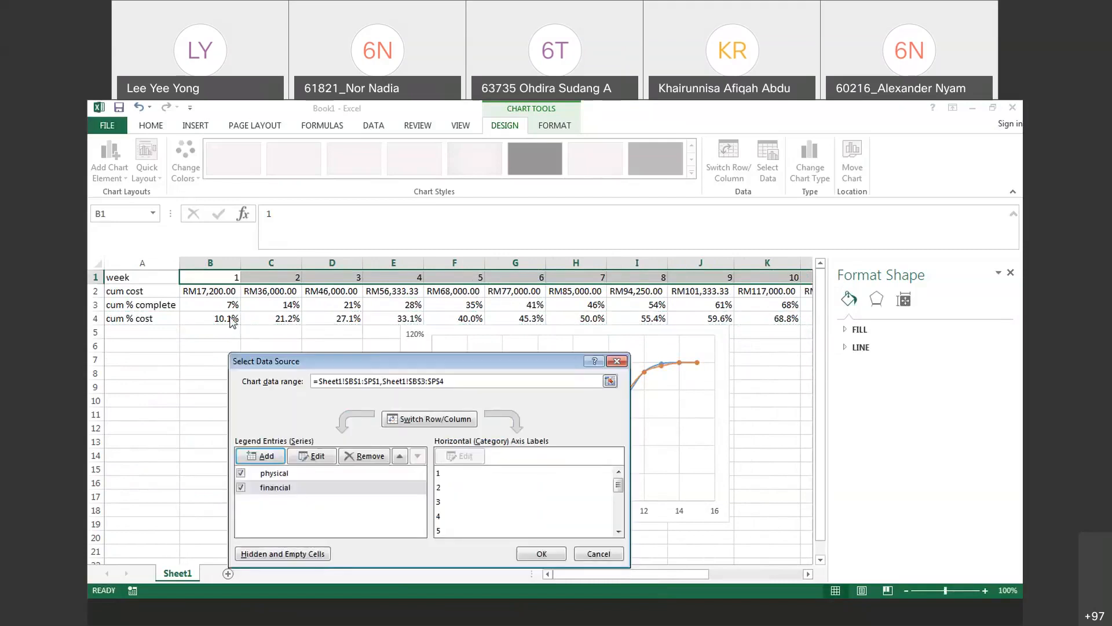
click(542, 552)
Step: Add a legend to the physical and financial progress chart
click(747, 334)
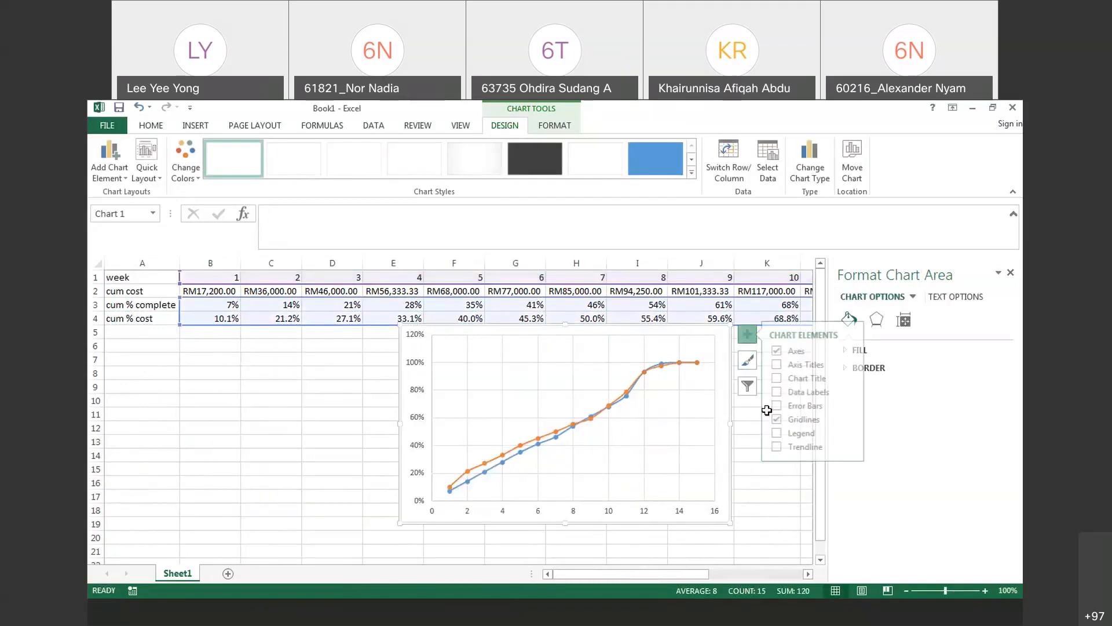
click(781, 433)
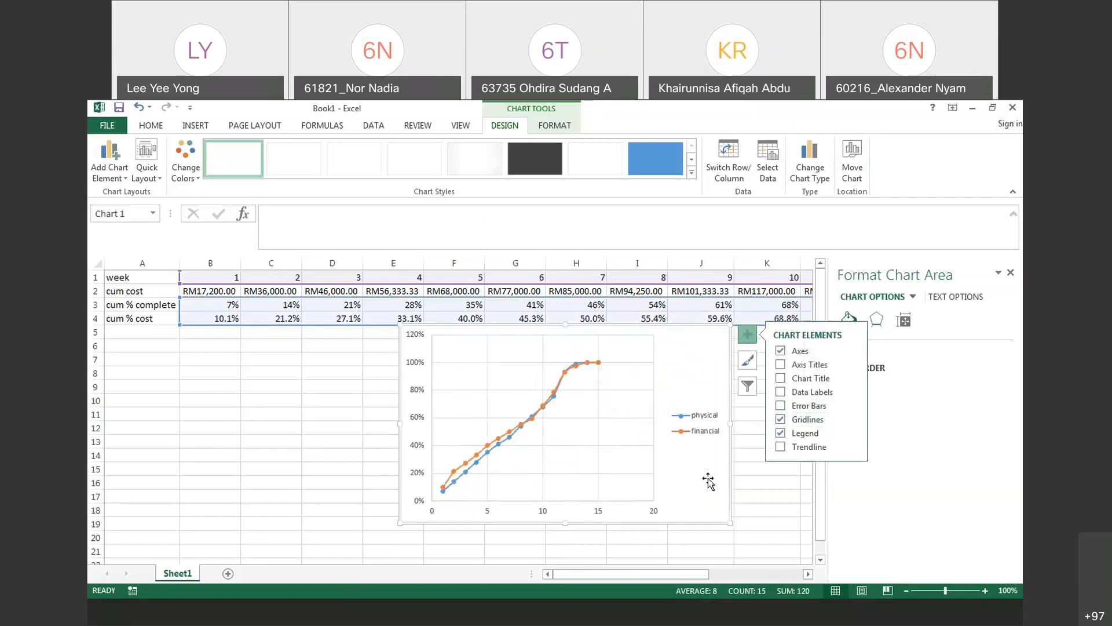
click(743, 480)
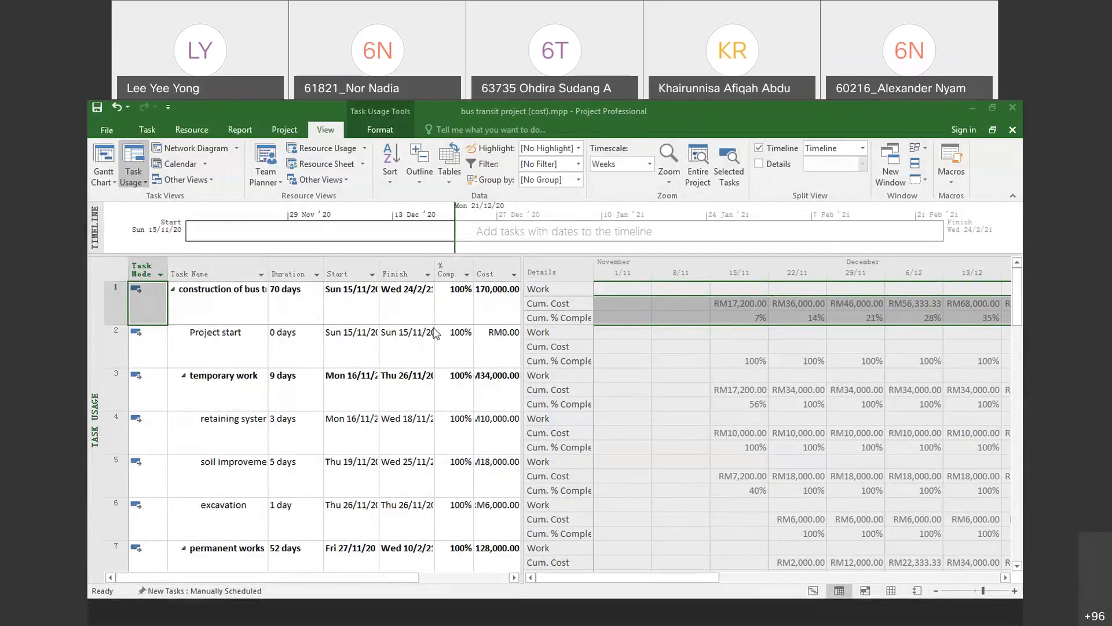
Step: In Microsoft Project, apply the Entry table to the Task Usage view
click(450, 174)
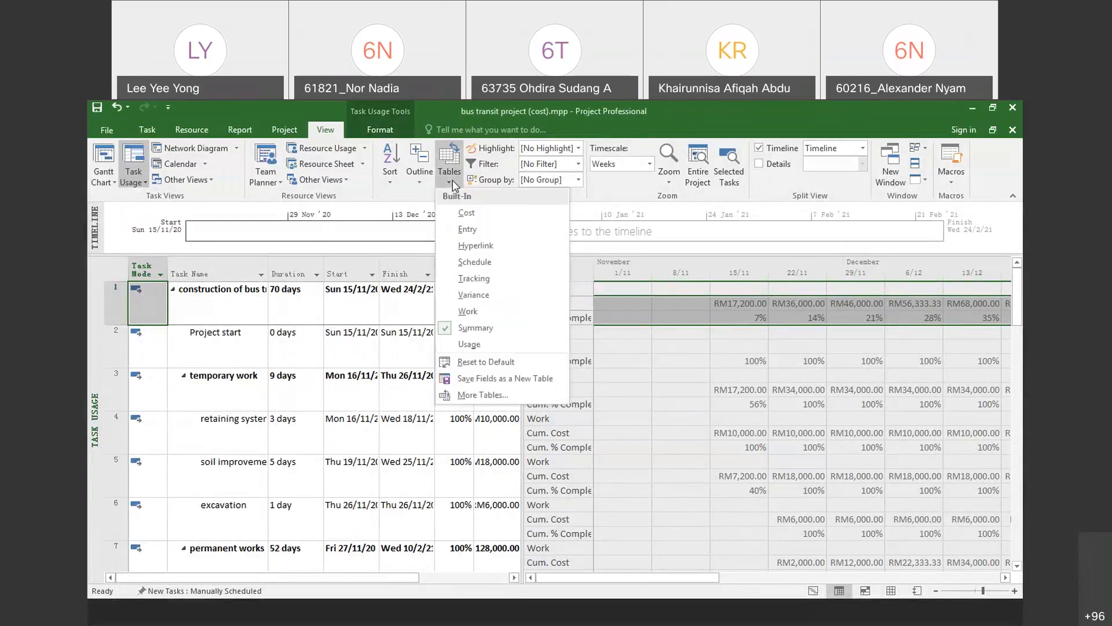
click(475, 234)
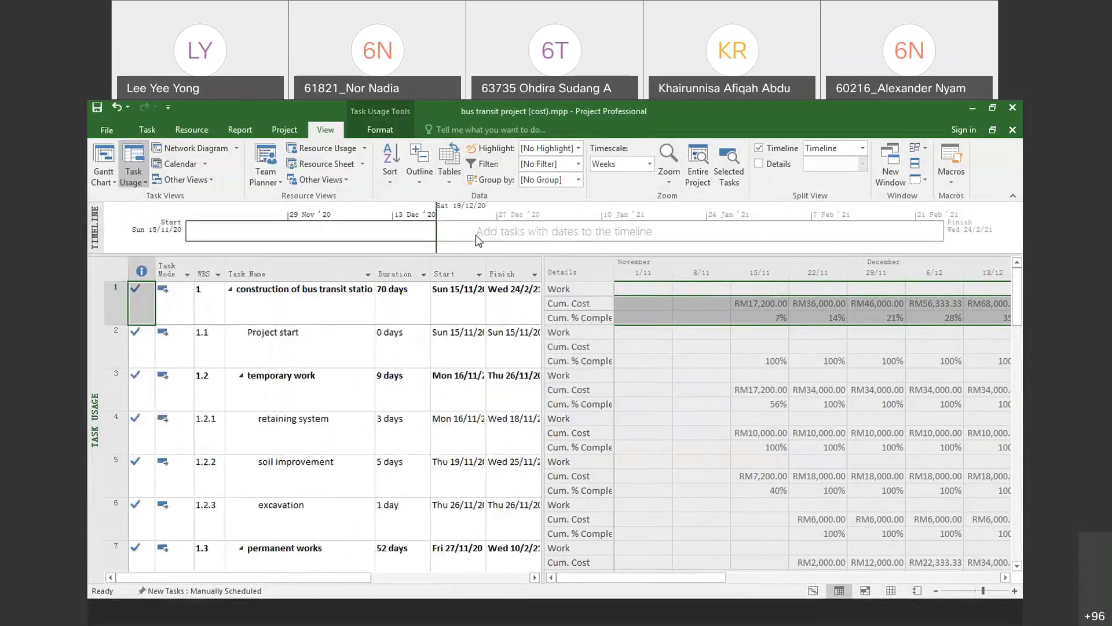
click(446, 219)
Step: Switch to the Gantt Chart view and apply the Entry table
click(105, 156)
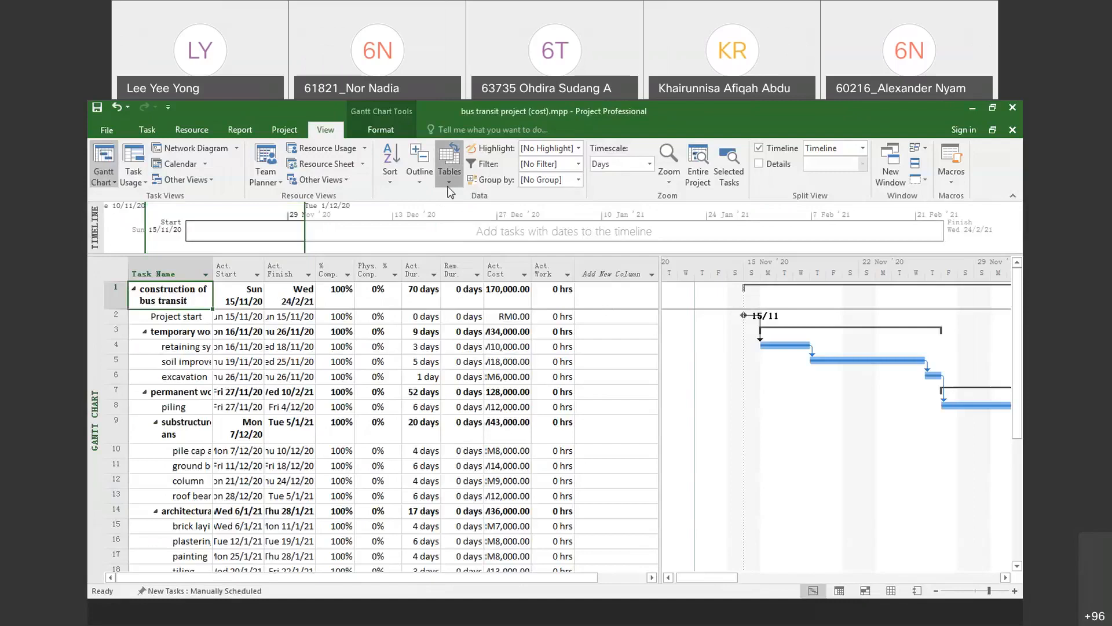
click(448, 184)
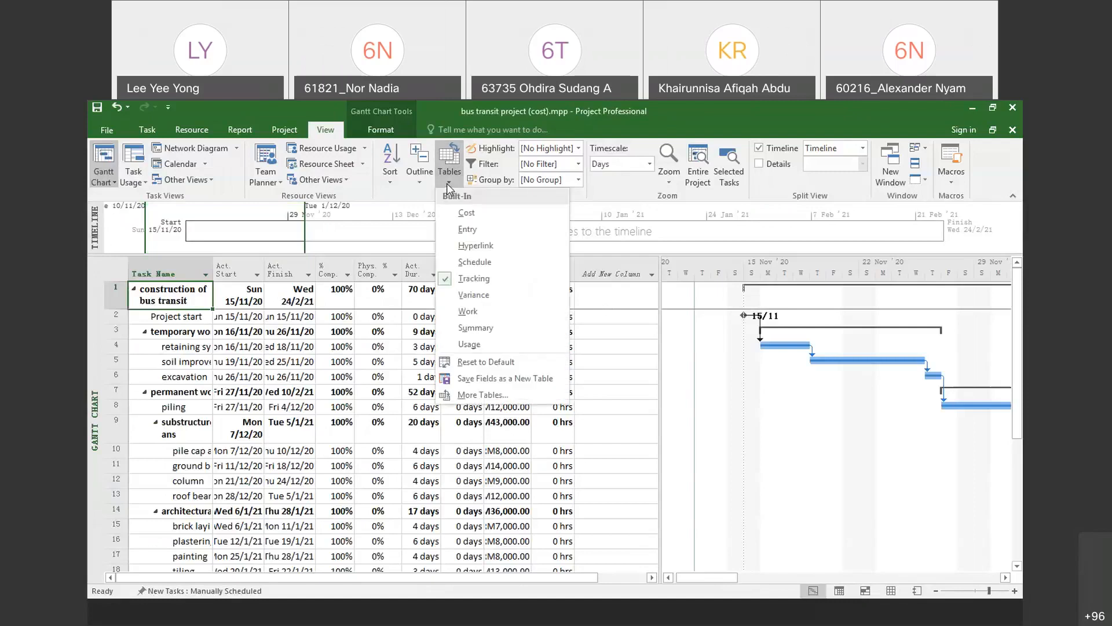
click(467, 230)
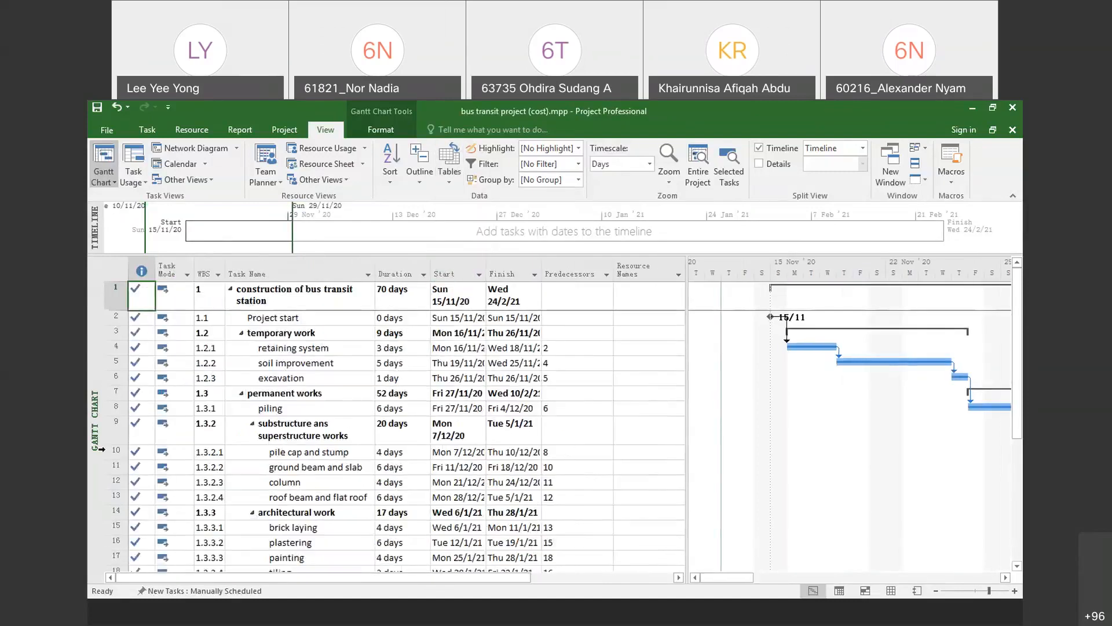
Step: Widen the Gantt chart area and examine the task list and bars along the whole project timeline
drag(711, 581, 924, 577)
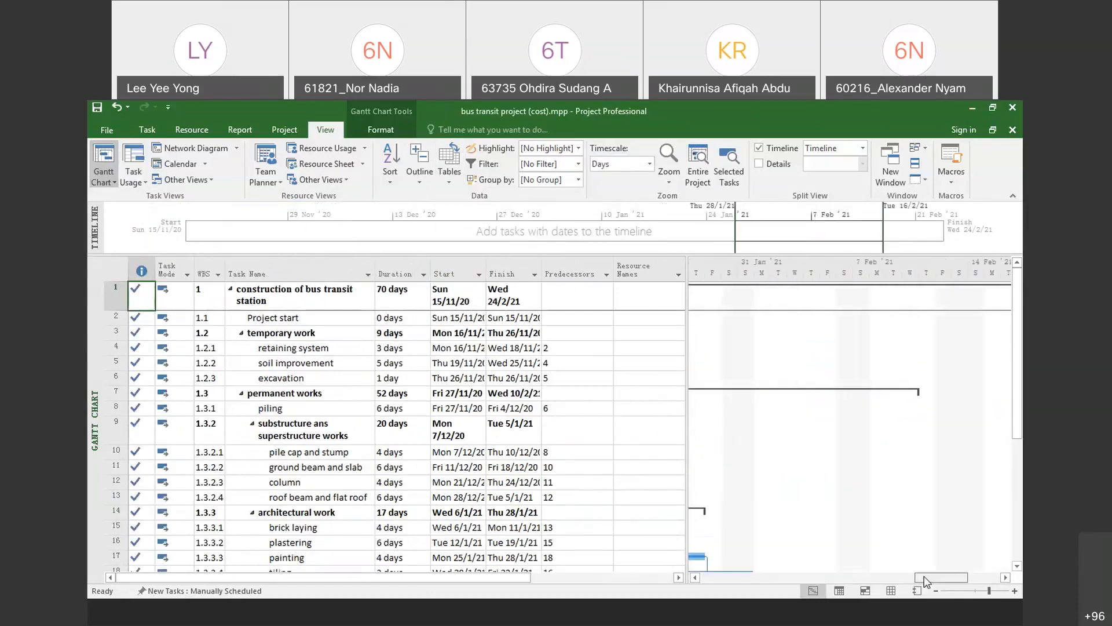
scroll(832, 503, down, 4)
drag(685, 392, 633, 392)
drag(928, 578, 681, 579)
scroll(718, 531, up, 4)
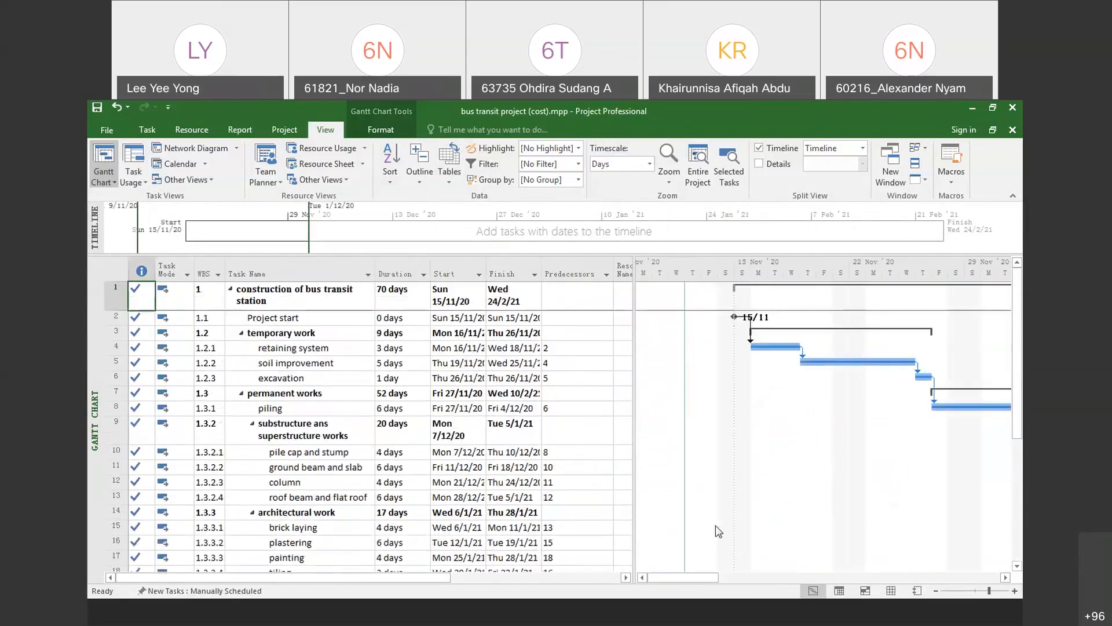
scroll(745, 470, down, 9)
scroll(750, 475, up, 6)
scroll(755, 481, up, 3)
drag(697, 575, 665, 575)
scroll(894, 533, down, 2)
scroll(894, 533, down, 2)
scroll(712, 516, up, 5)
Step: Insert a new task named complete between roof beam and flat roof and architectural work
click(273, 452)
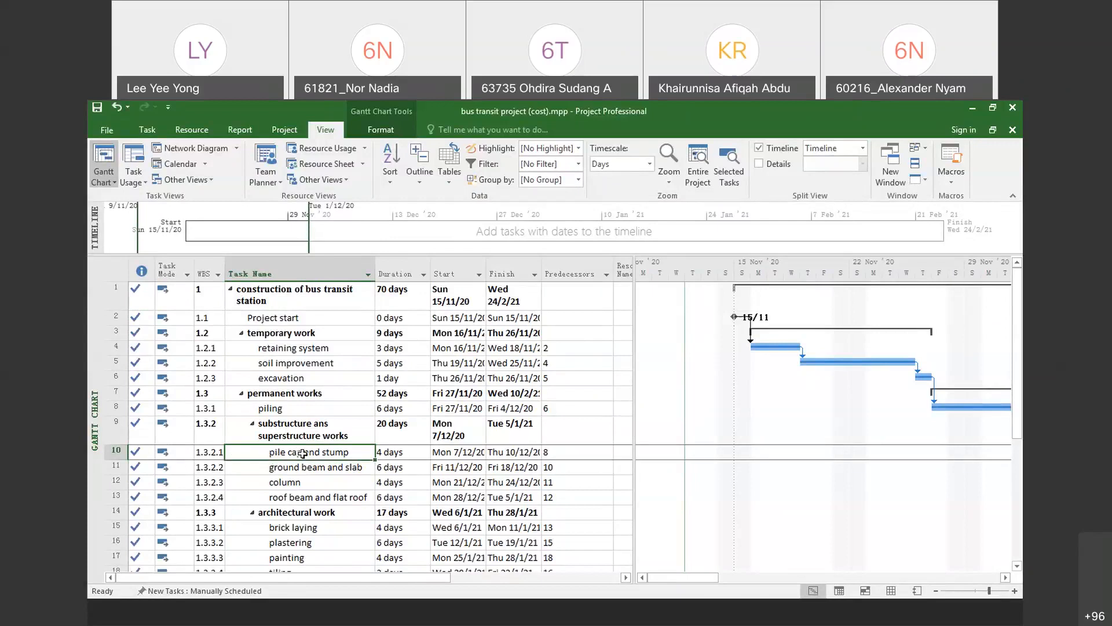
click(294, 497)
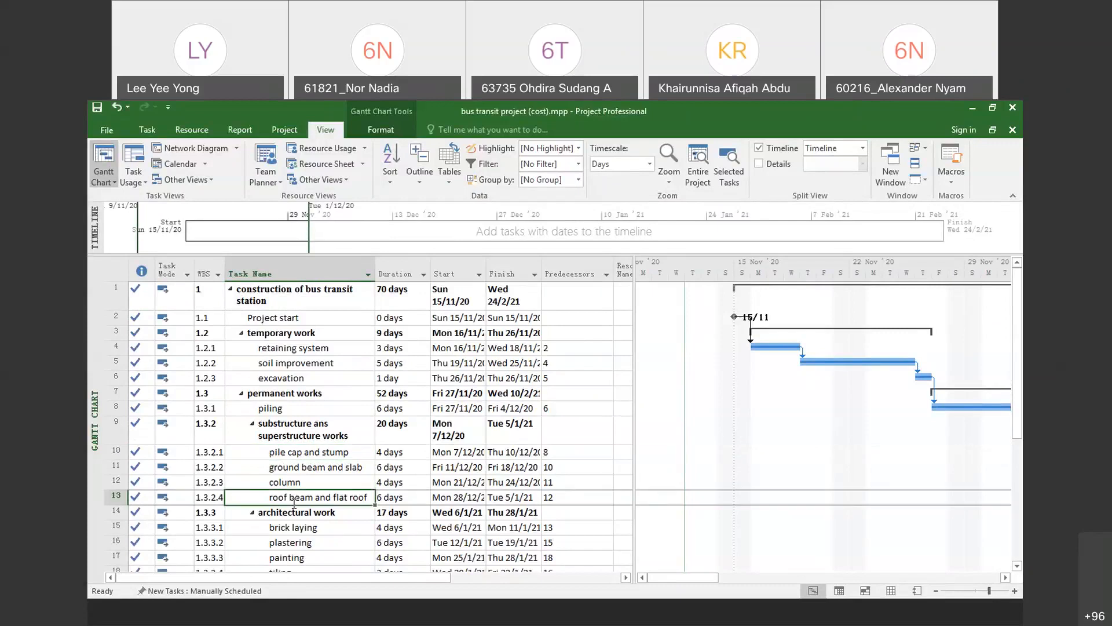
click(273, 512)
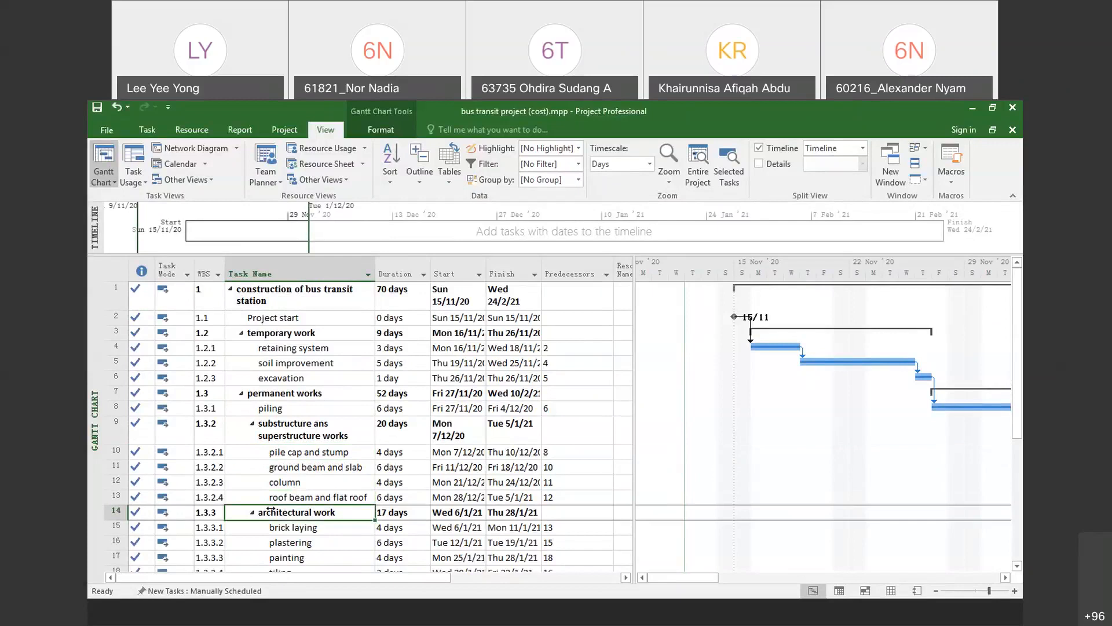
right_click(269, 517)
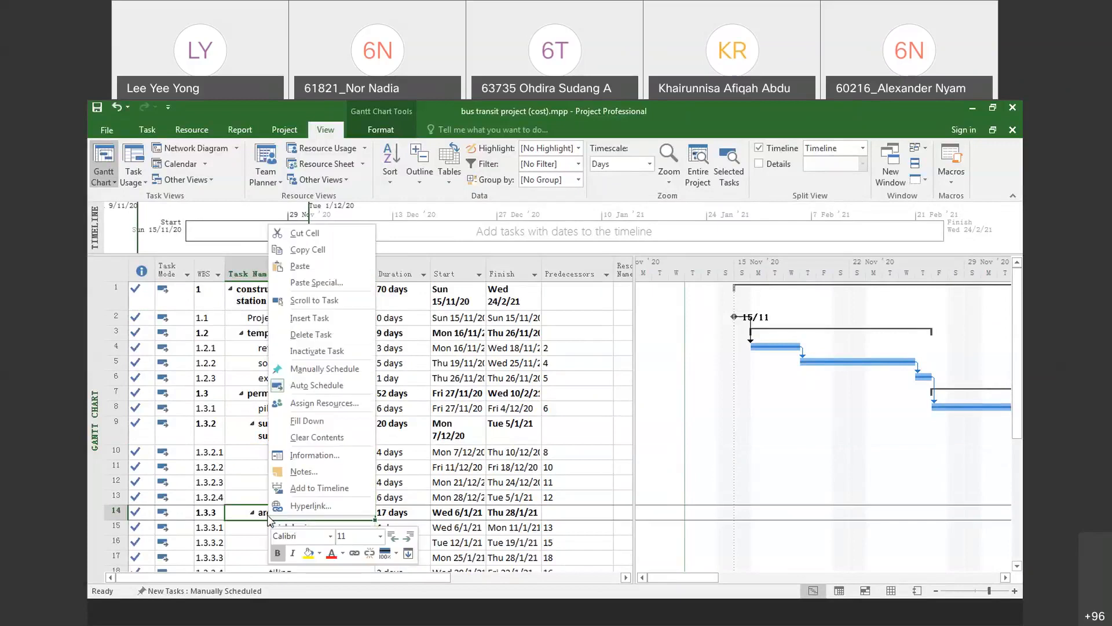
click(308, 318)
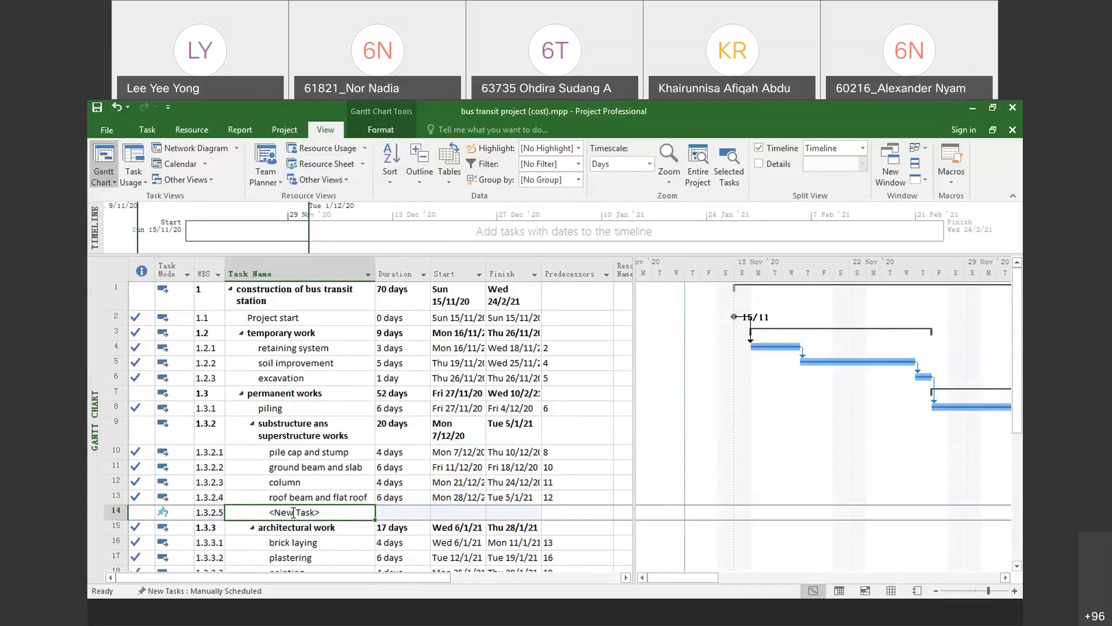
text(c)
text(mp)
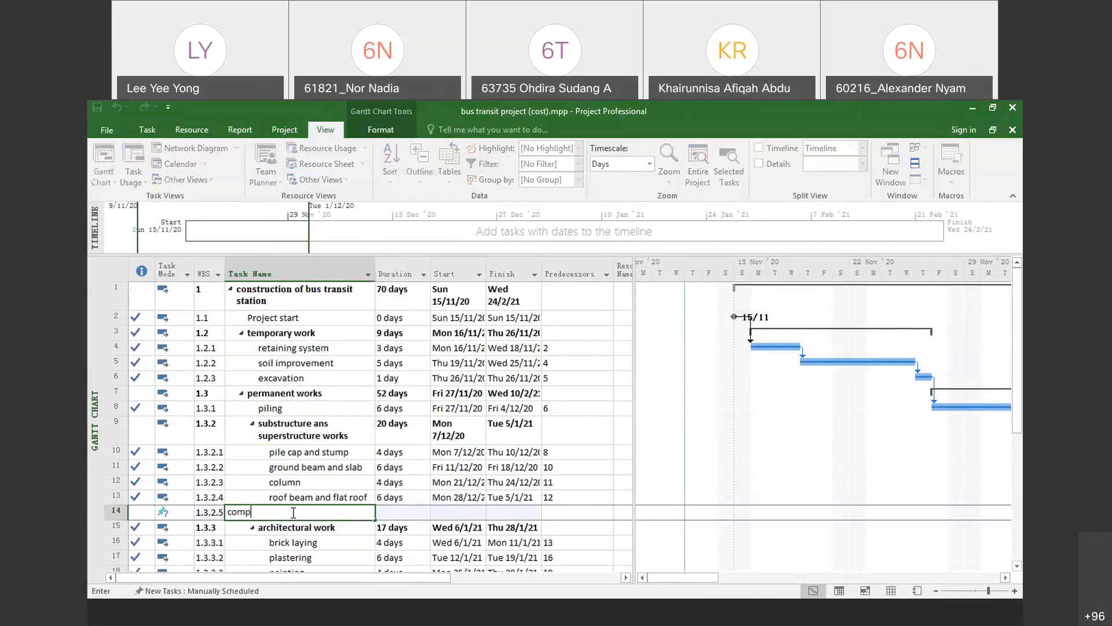
text(lete)
key(Return)
Step: Mark the complete task as a milestone in its advanced task information
click(278, 514)
double_click(277, 514)
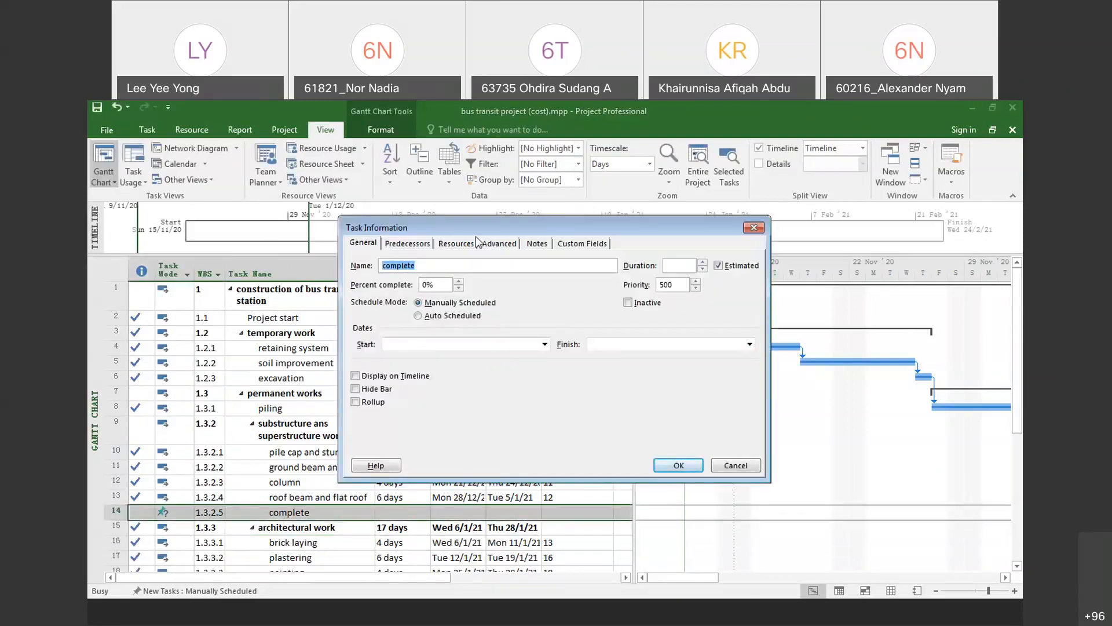
click(499, 242)
click(355, 420)
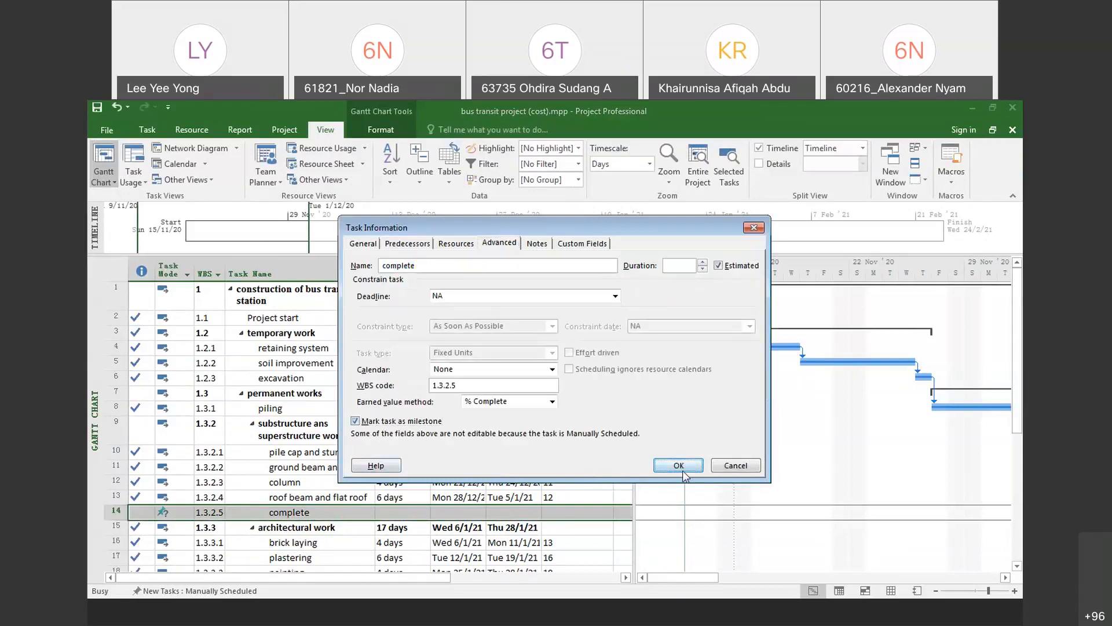
click(678, 465)
Step: Set the complete milestone's duration to 0 days and locate its marker in the Gantt chart
click(408, 509)
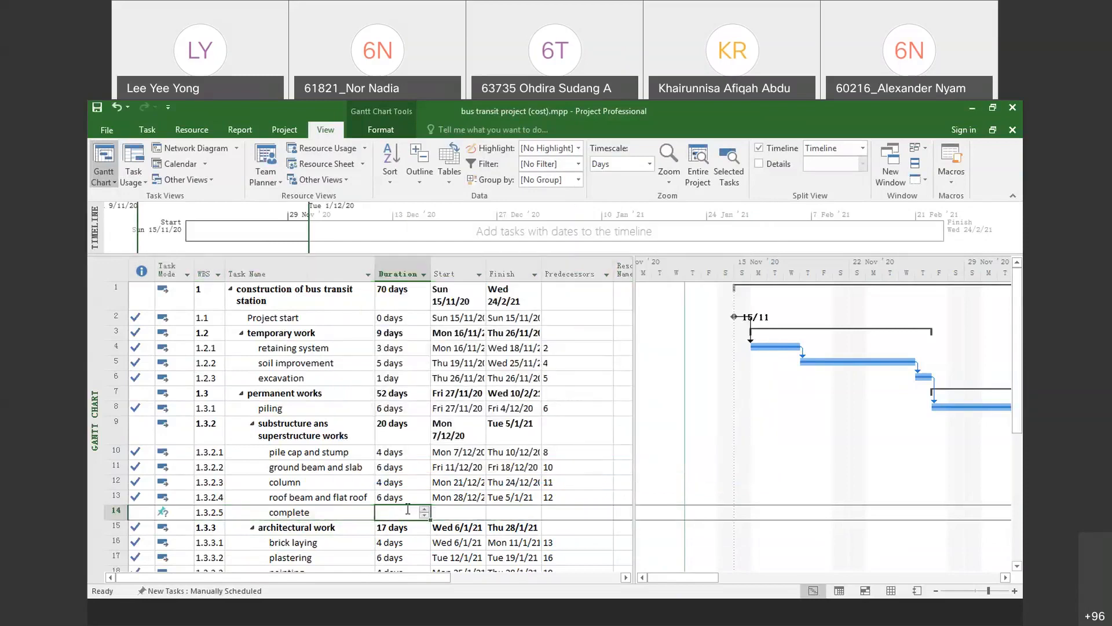
key(Return)
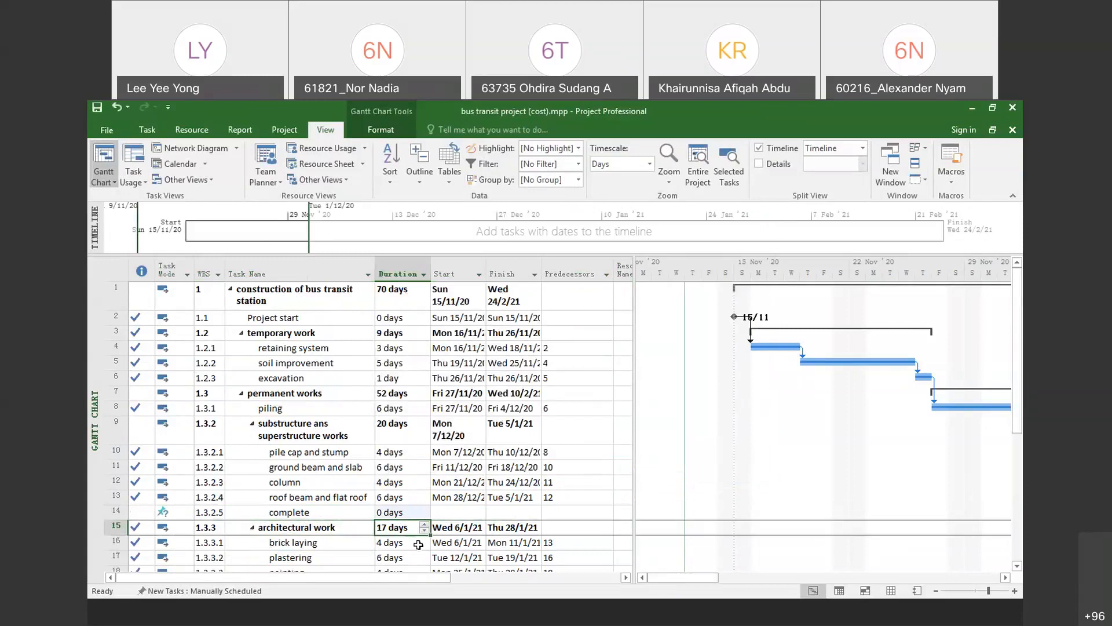
click(328, 510)
key(Tab)
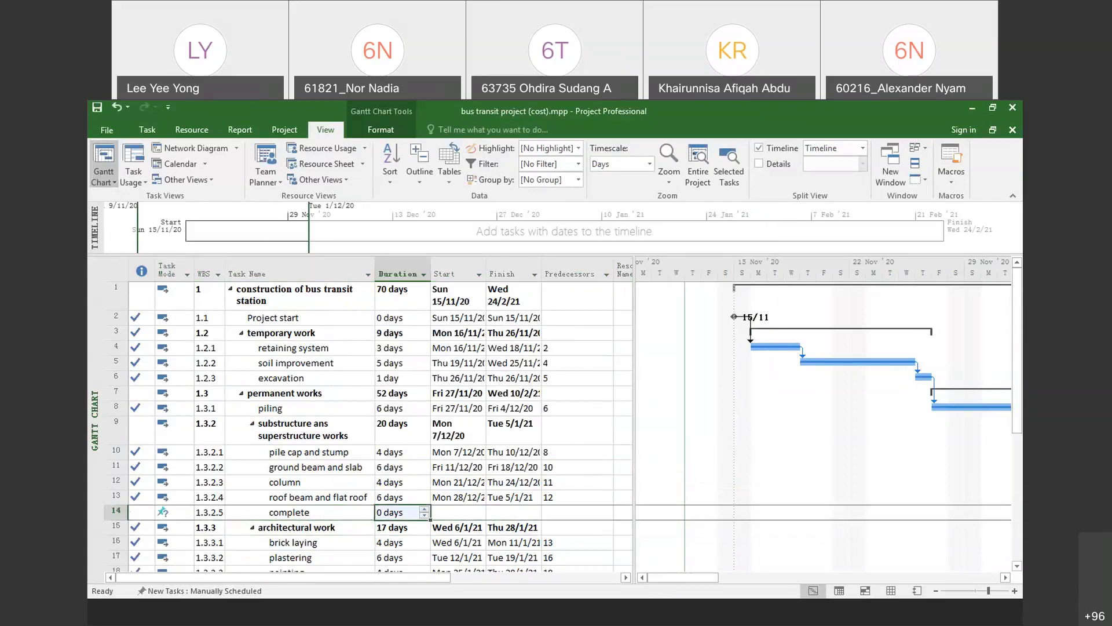
drag(709, 577, 779, 578)
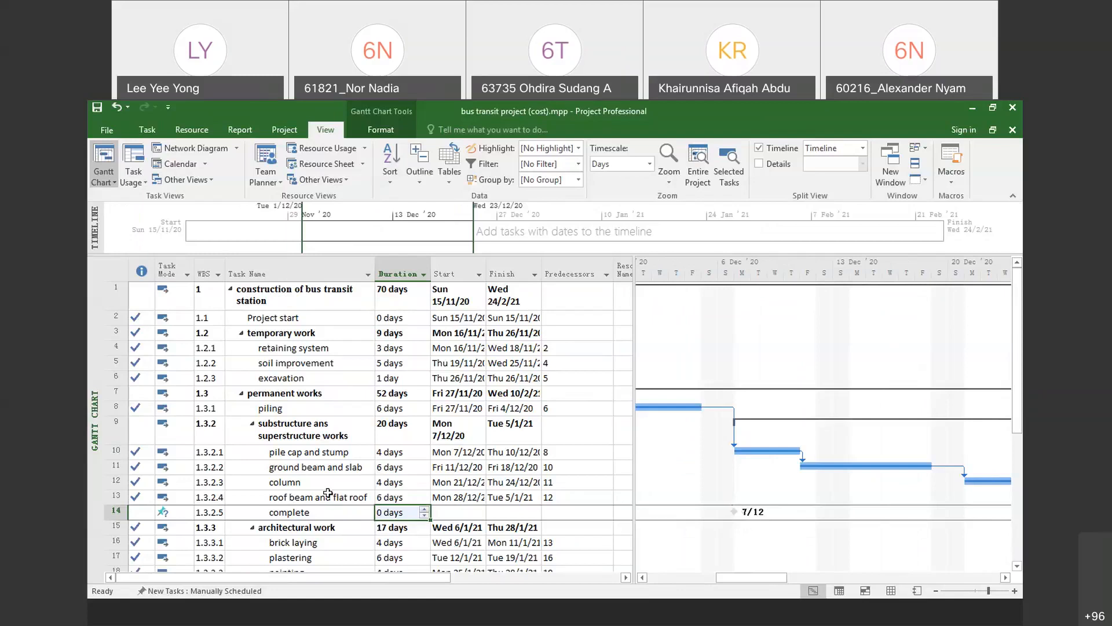
Step: Delete the complete milestone task between roof beam and flat roof and architectural work
click(130, 510)
right_click(130, 510)
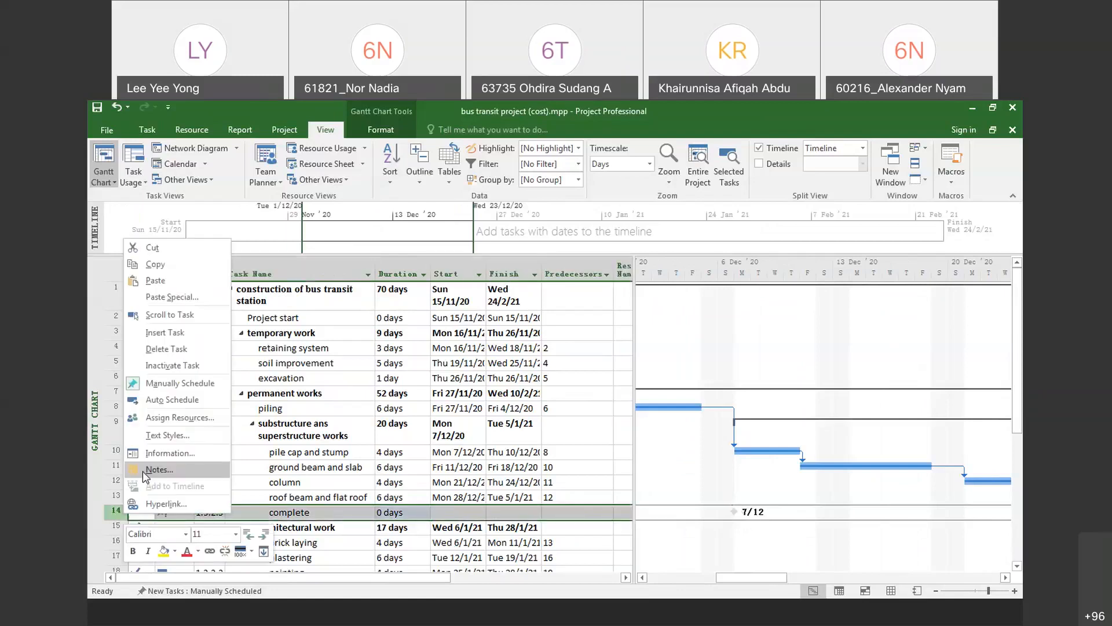
click(175, 350)
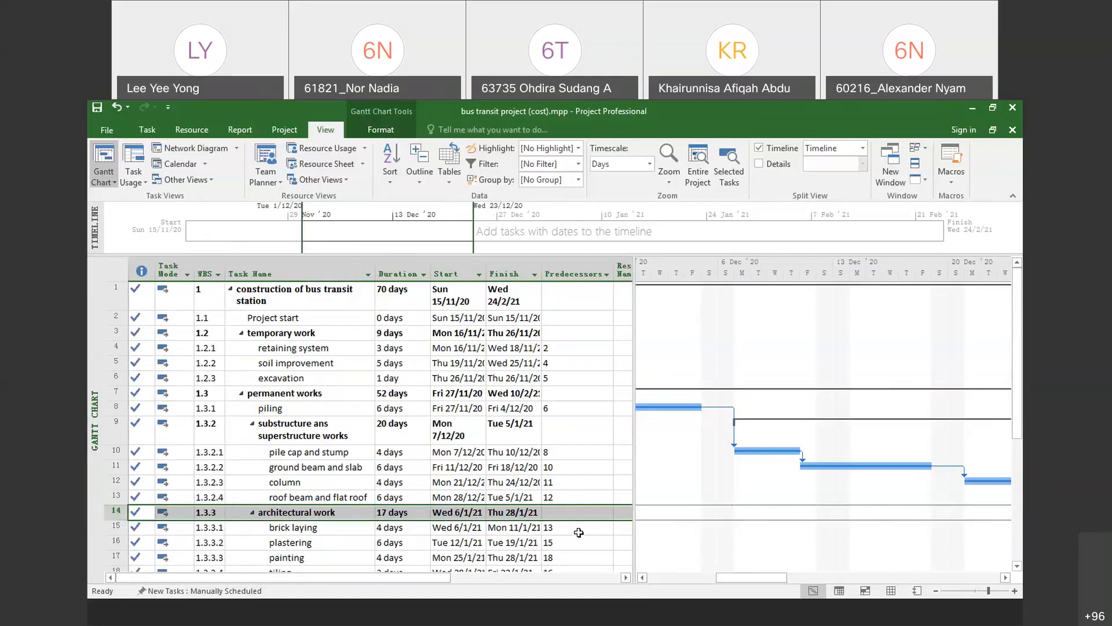
Step: Review the task table's Task Name, WBS, Duration and Predecessors columns for the bus transit station schedule
scroll(497, 499, down, 3)
scroll(497, 499, up, 3)
click(526, 410)
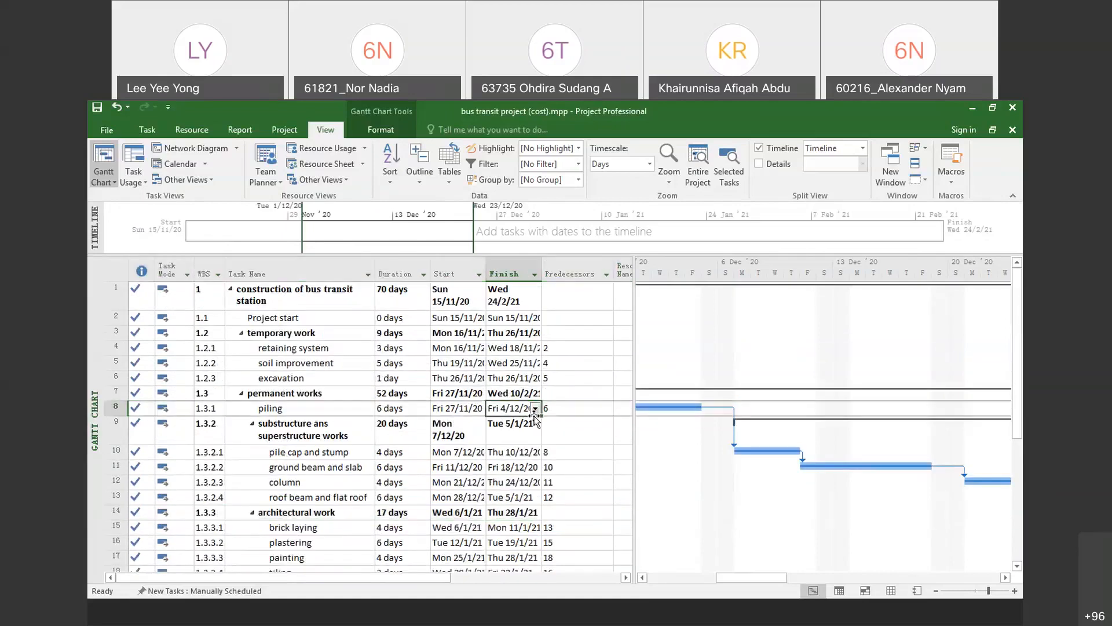
click(587, 318)
click(577, 382)
scroll(586, 422, down, 1)
scroll(585, 422, up, 1)
click(280, 262)
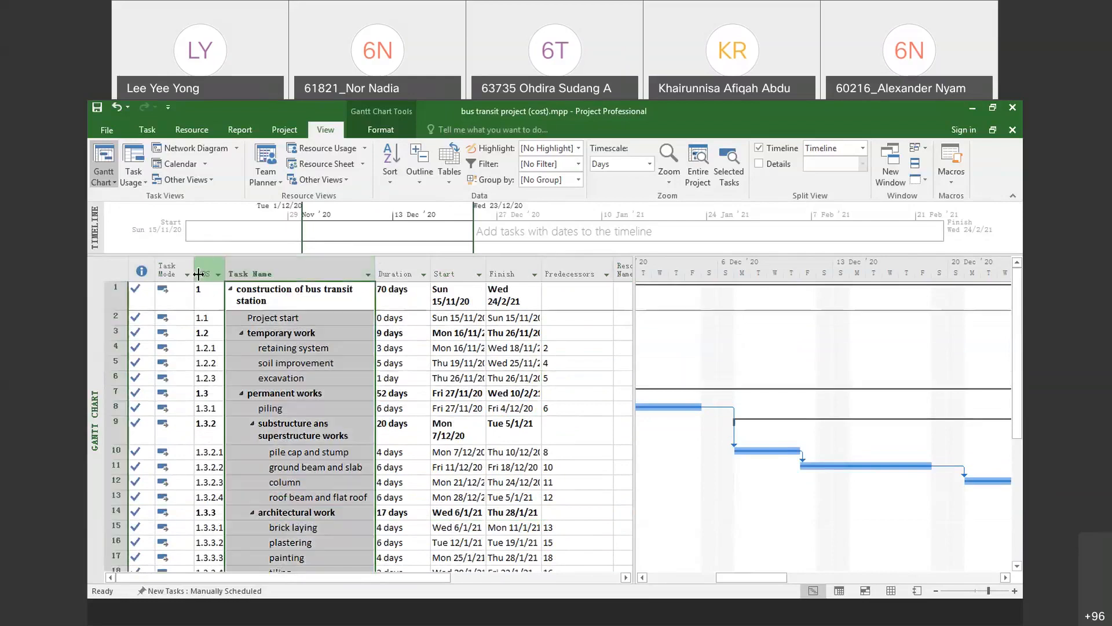
click(208, 268)
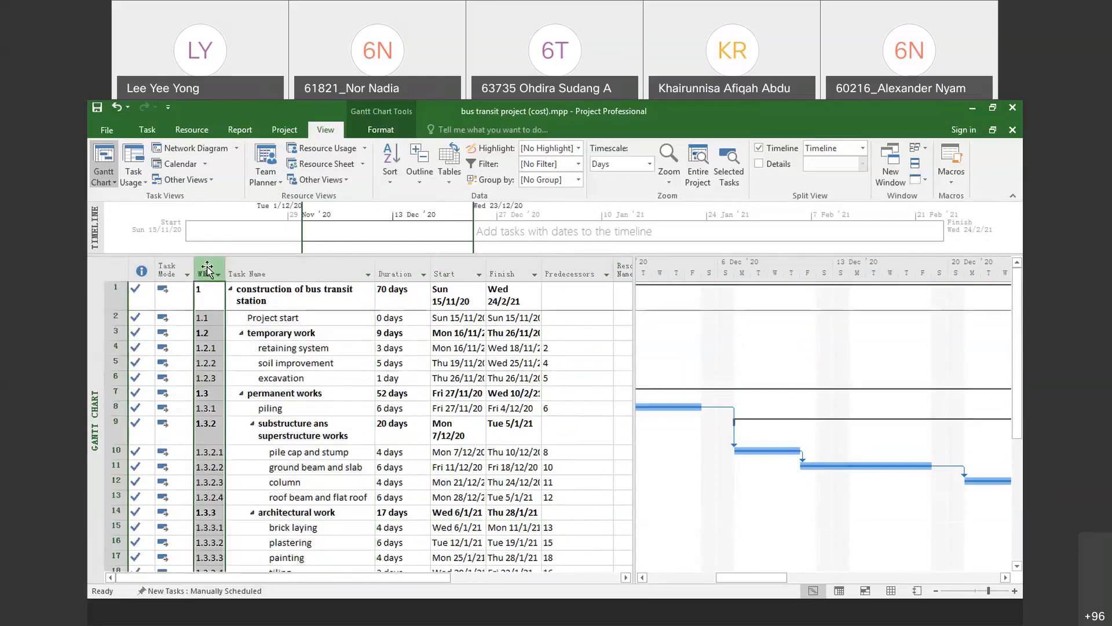
click(400, 271)
click(574, 270)
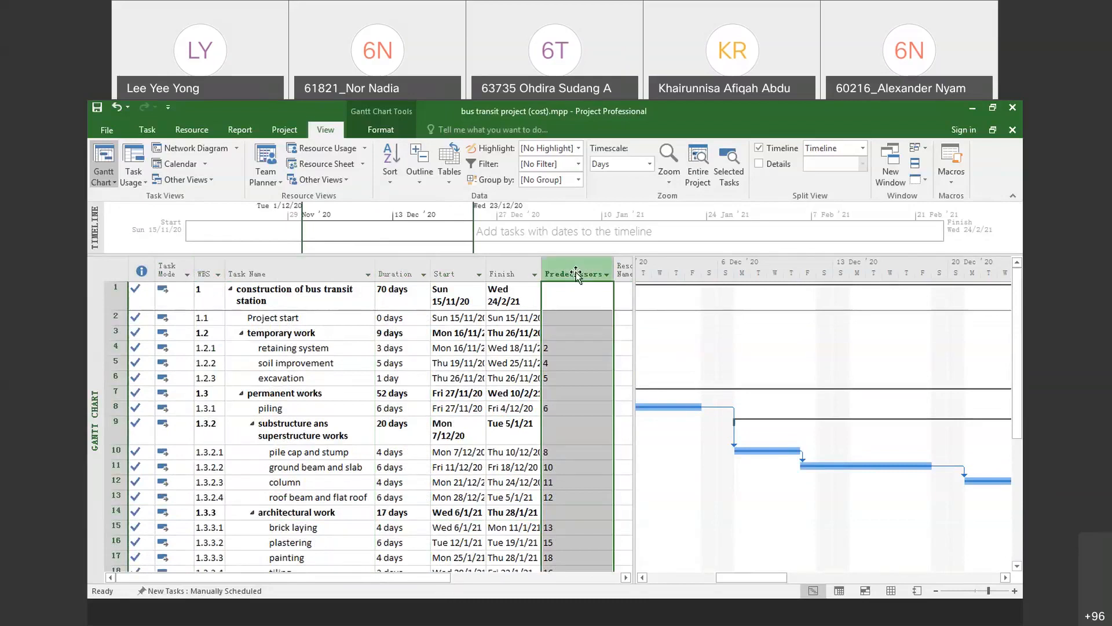
click(349, 364)
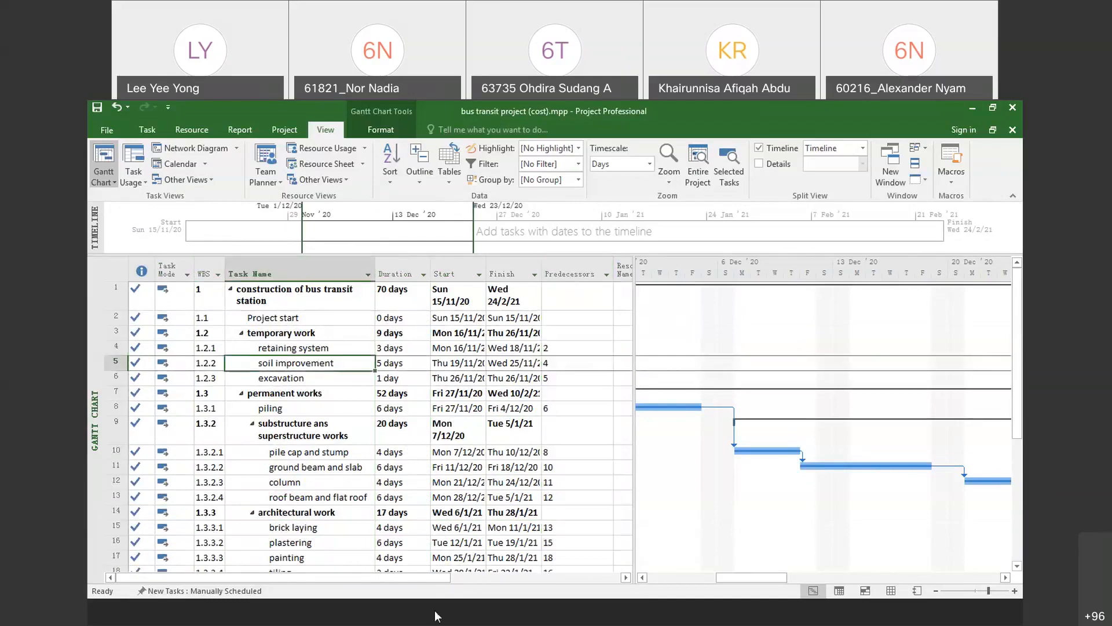